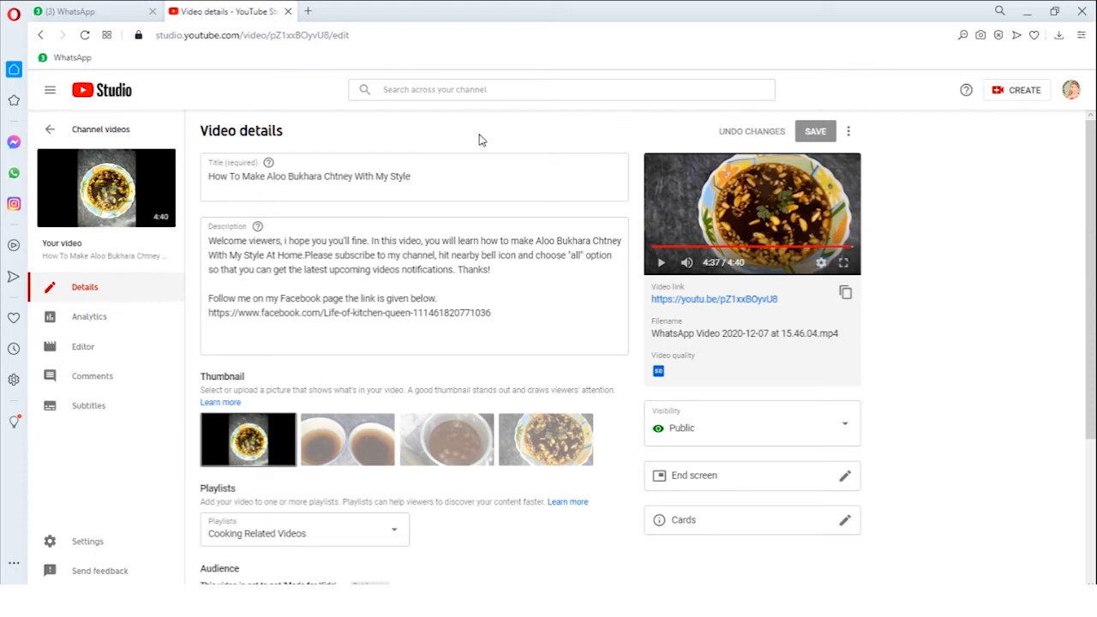
- Open canva.com in a new browser tab
mouse_move(86, 214)
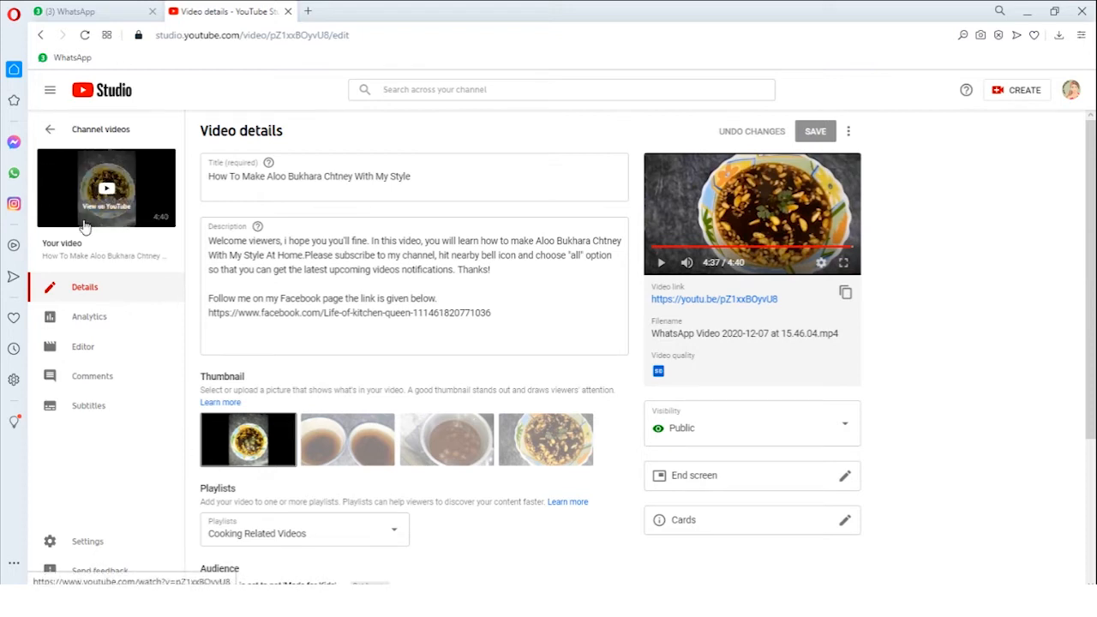
mouse_move(58, 189)
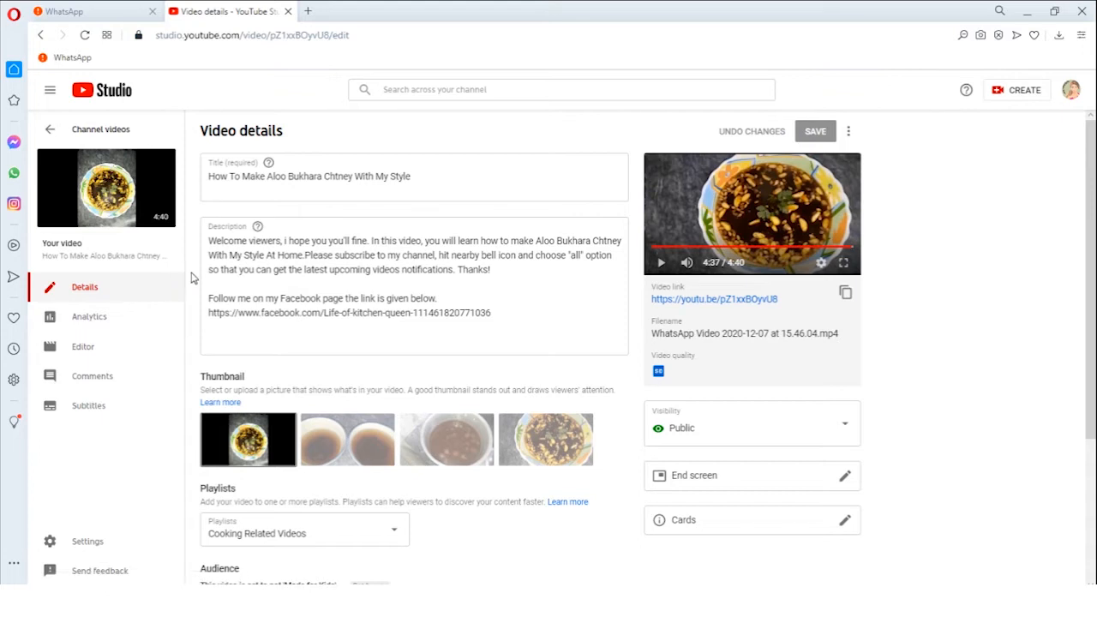
click(308, 11)
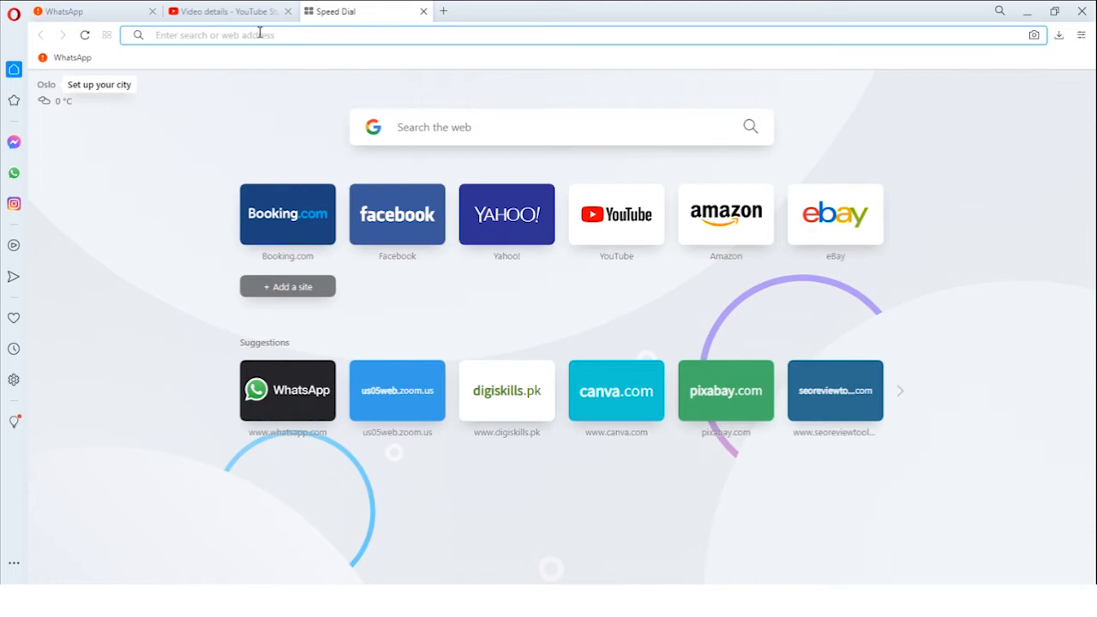
text(canva.com)
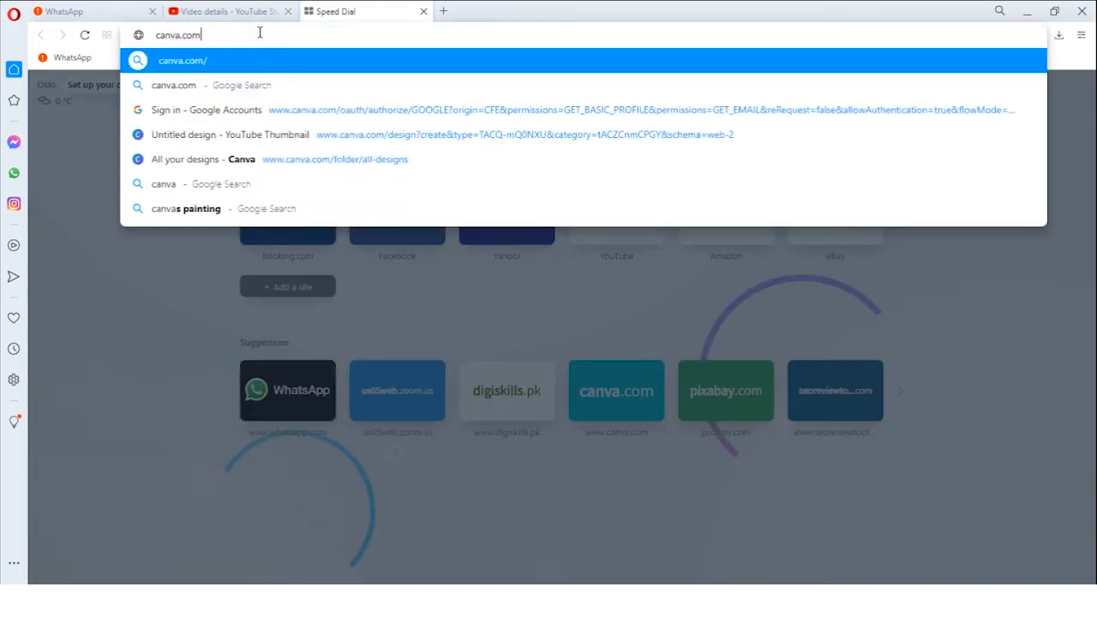
key(Return)
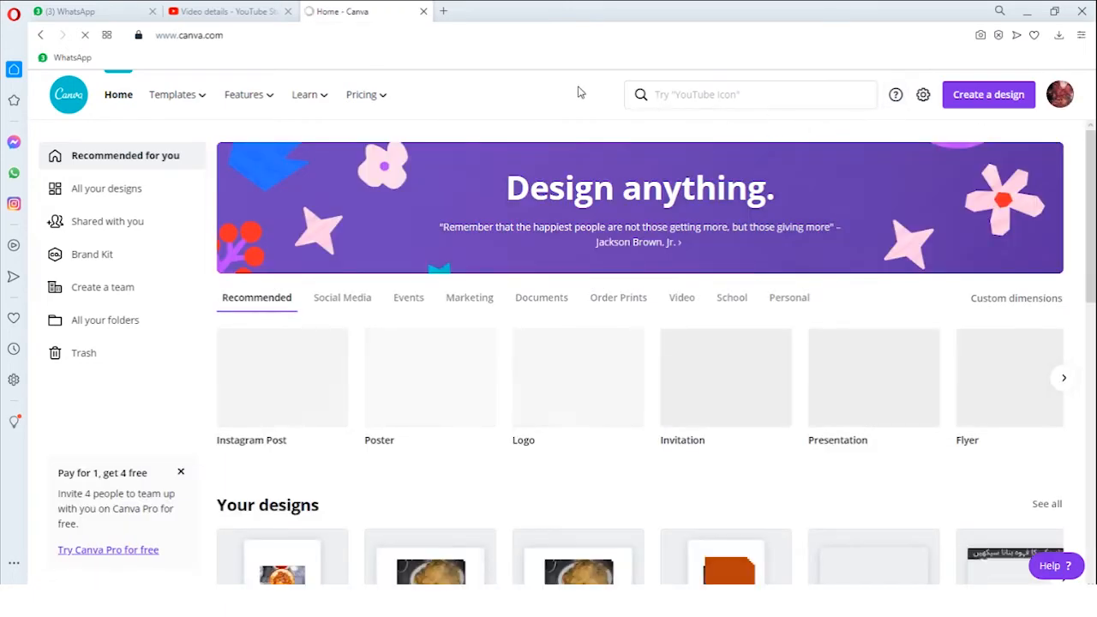
- Check which account is signed in and browse the recommended design types as far as YouTube Thumbnail
click(1059, 98)
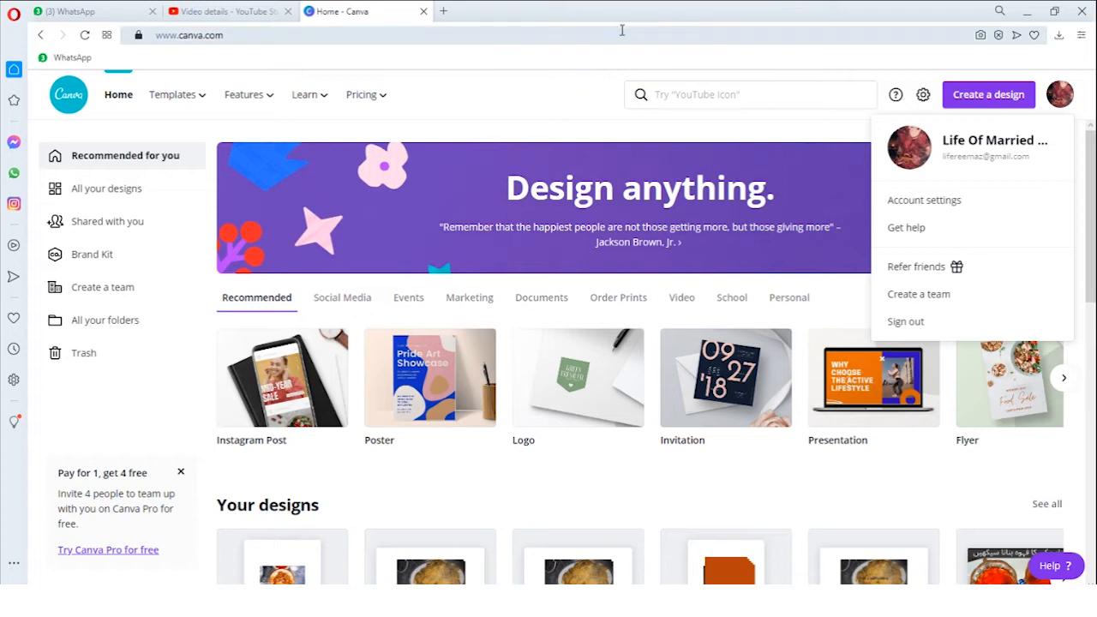
click(1068, 93)
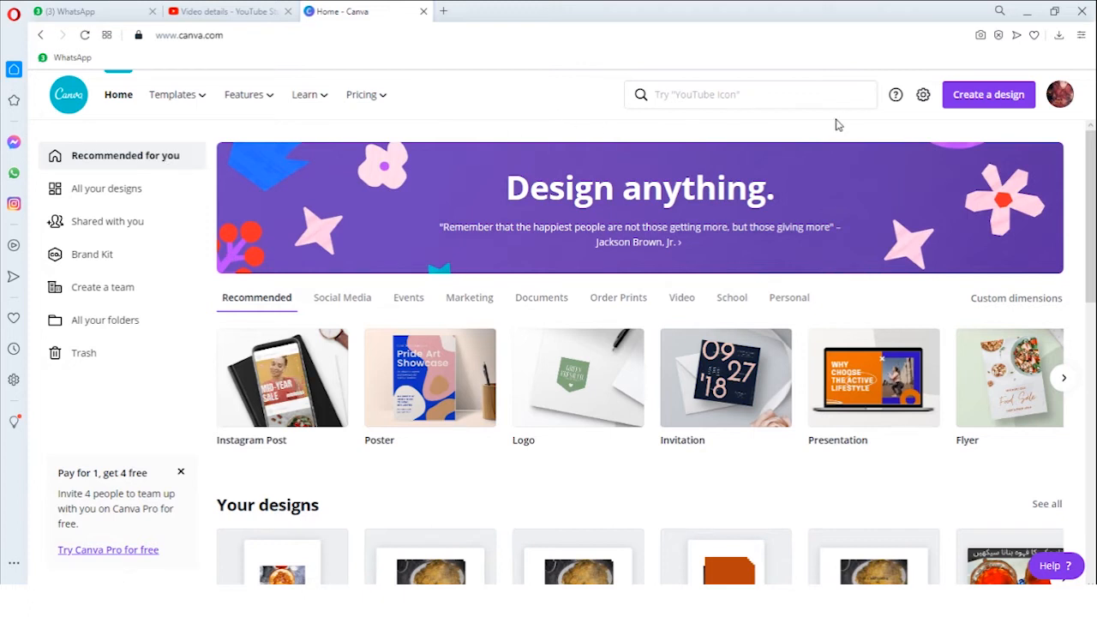
scroll(600, 413, down, 2)
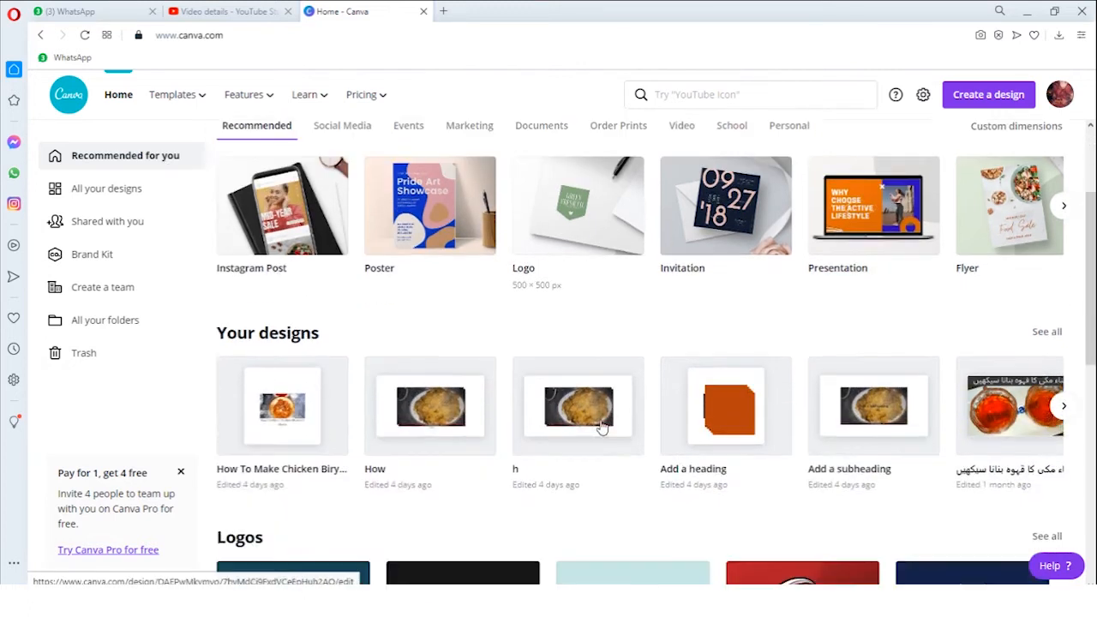
scroll(309, 396, up, 1)
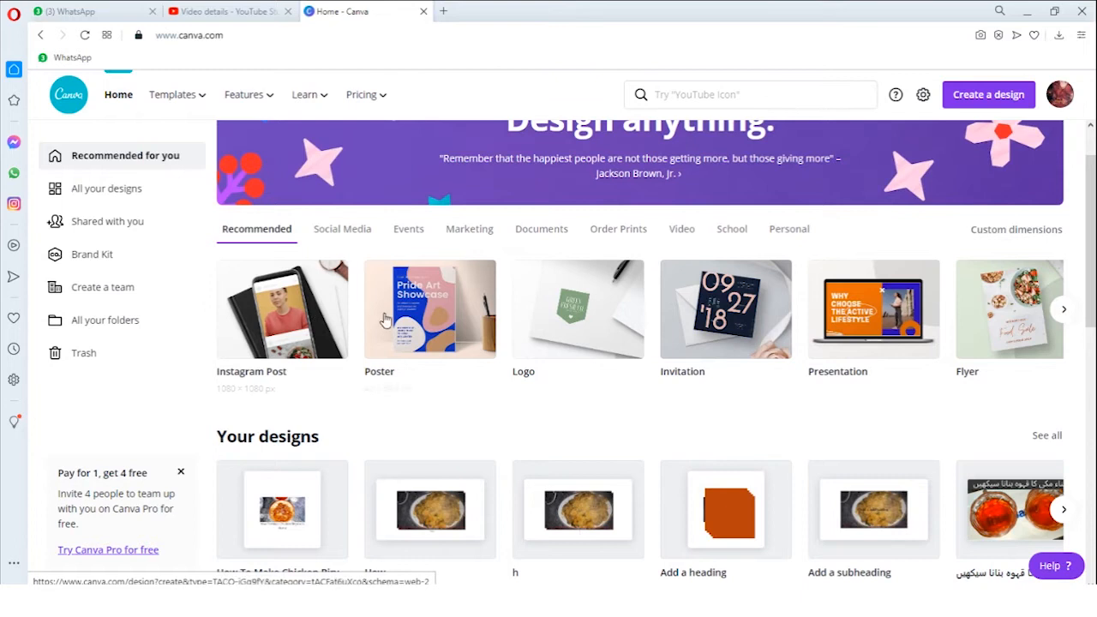
click(1064, 311)
click(1066, 313)
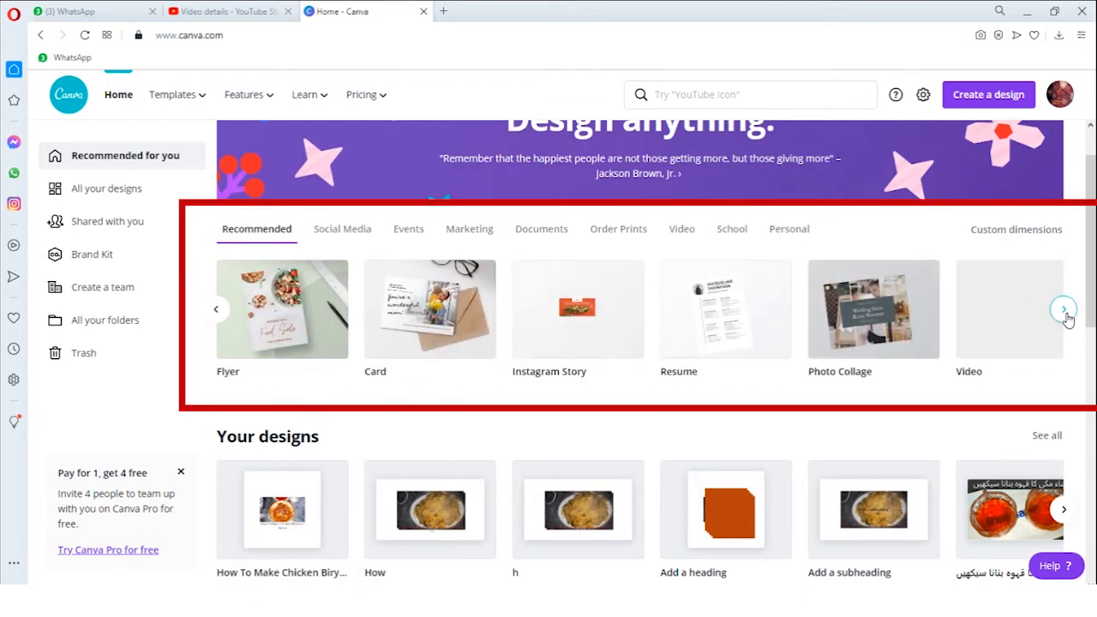
click(1063, 310)
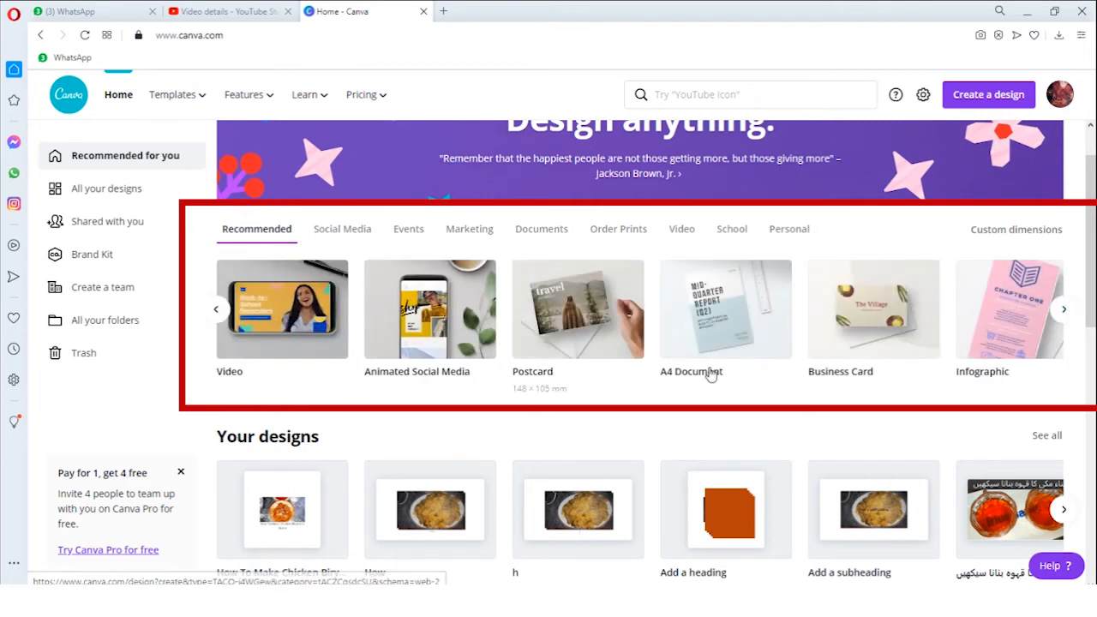
click(1065, 310)
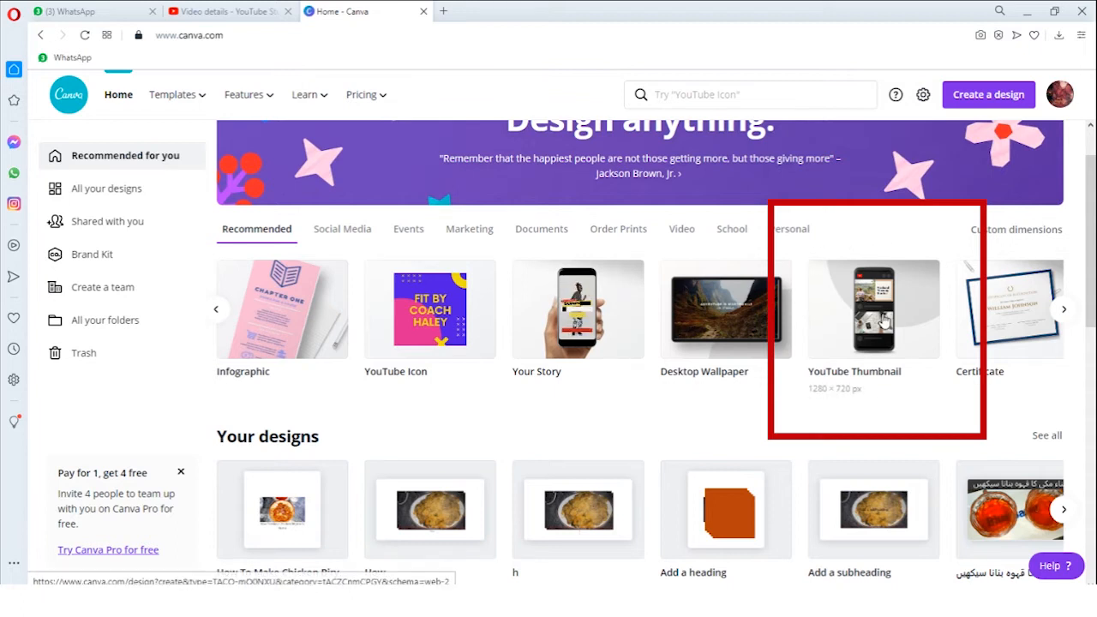
- Search the design types for "youtube thumbnail" and create a blank YouTube Thumbnail design
click(978, 99)
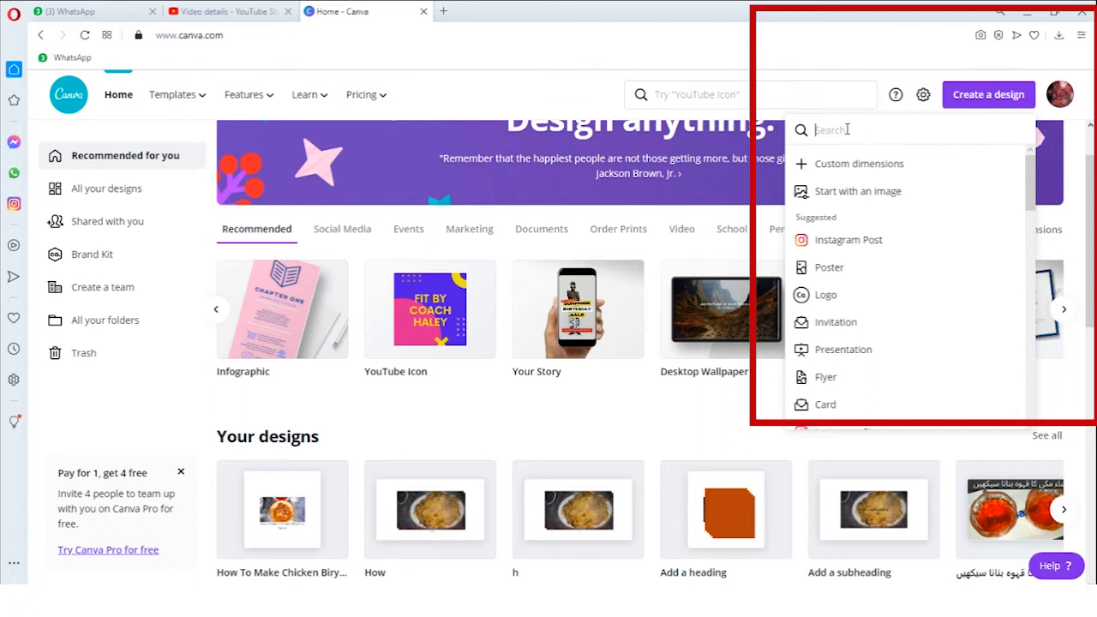
text(your)
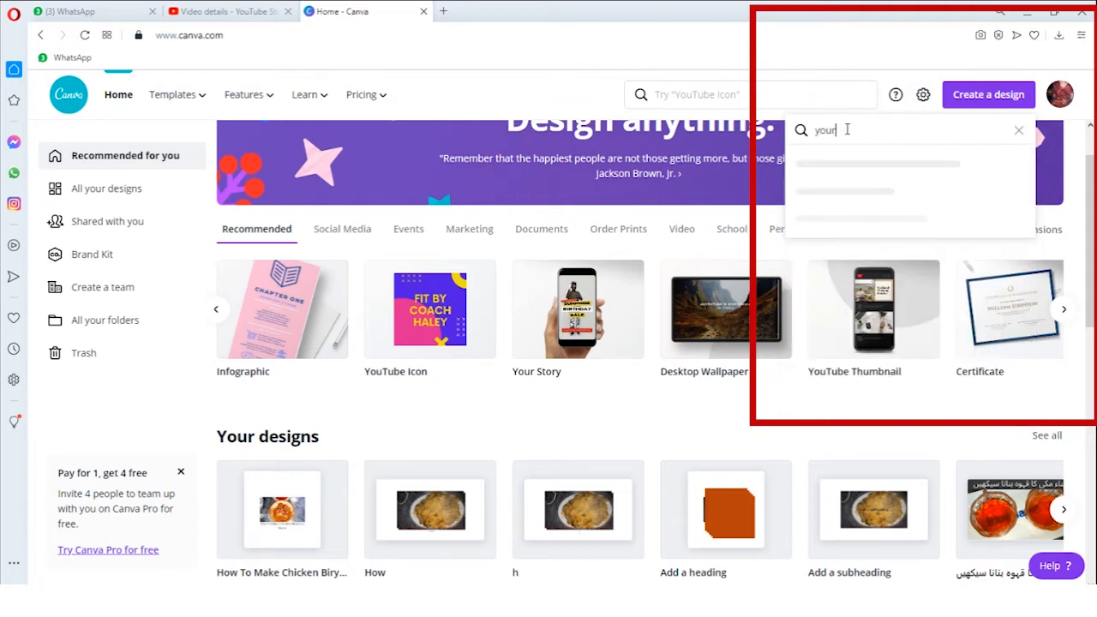
text(ube th)
key(BackSpace)
key(BackSpace)
text(mbnail)
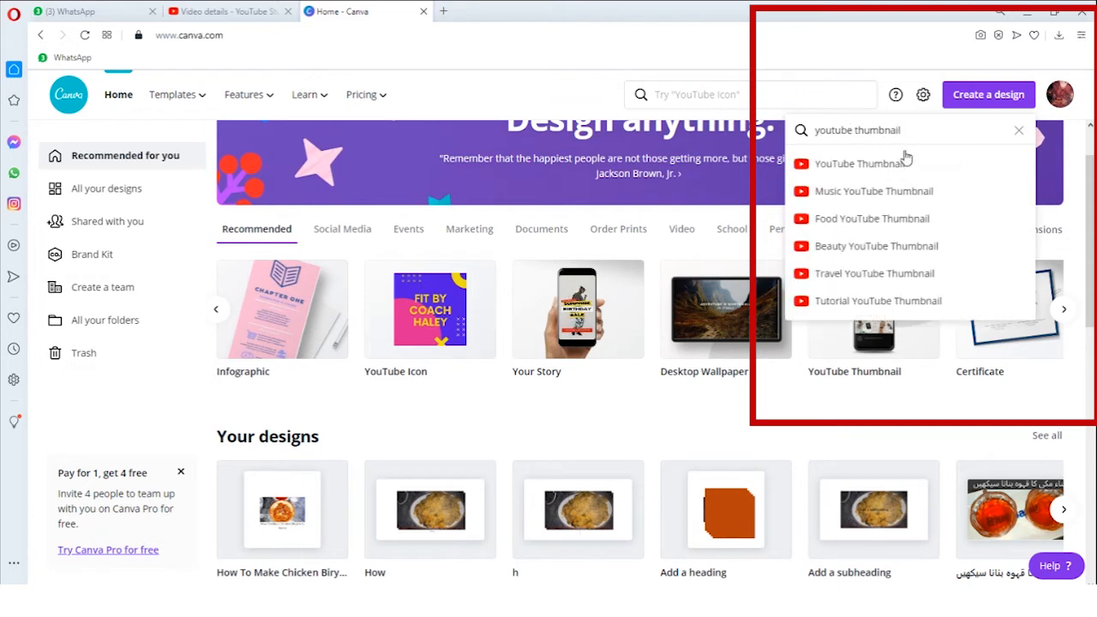
click(862, 171)
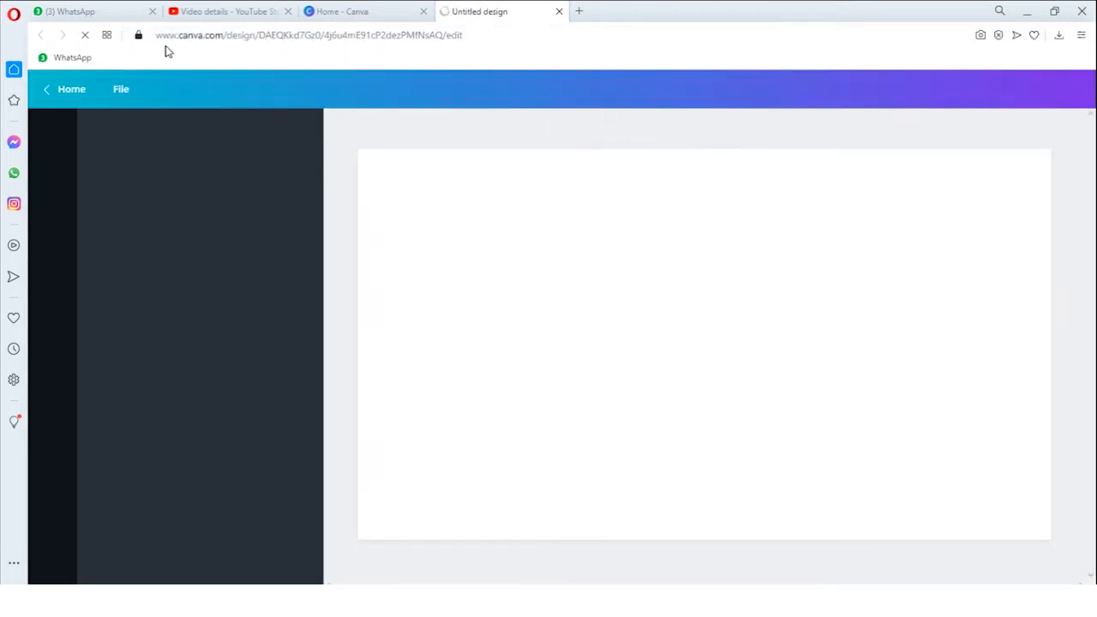
click(14, 13)
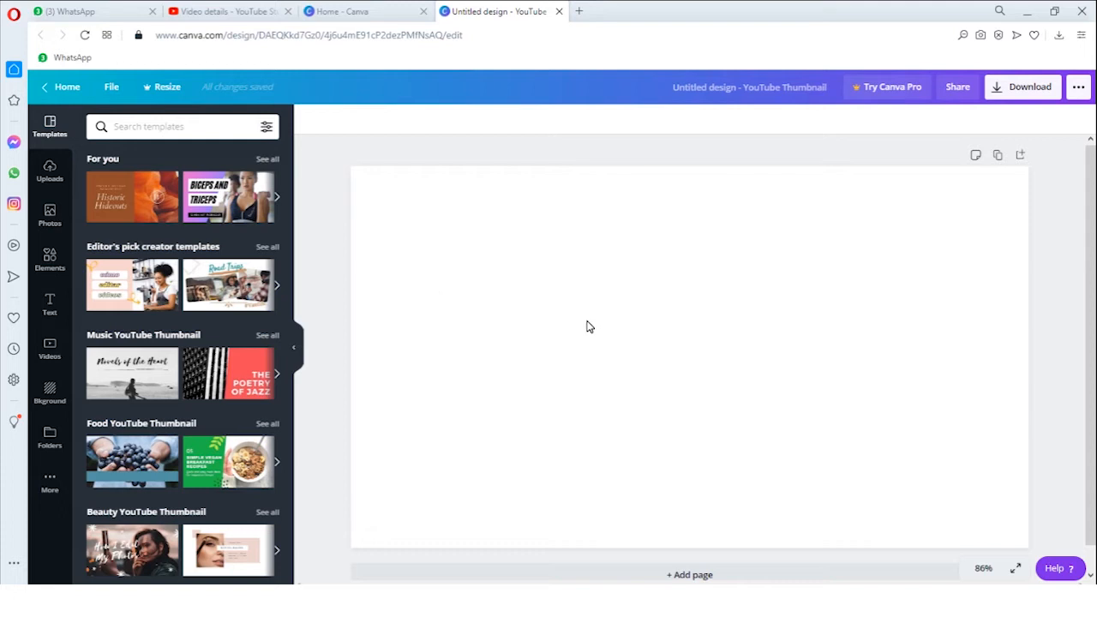
- Show the available sources for uploading media to the thumbnail design
click(50, 172)
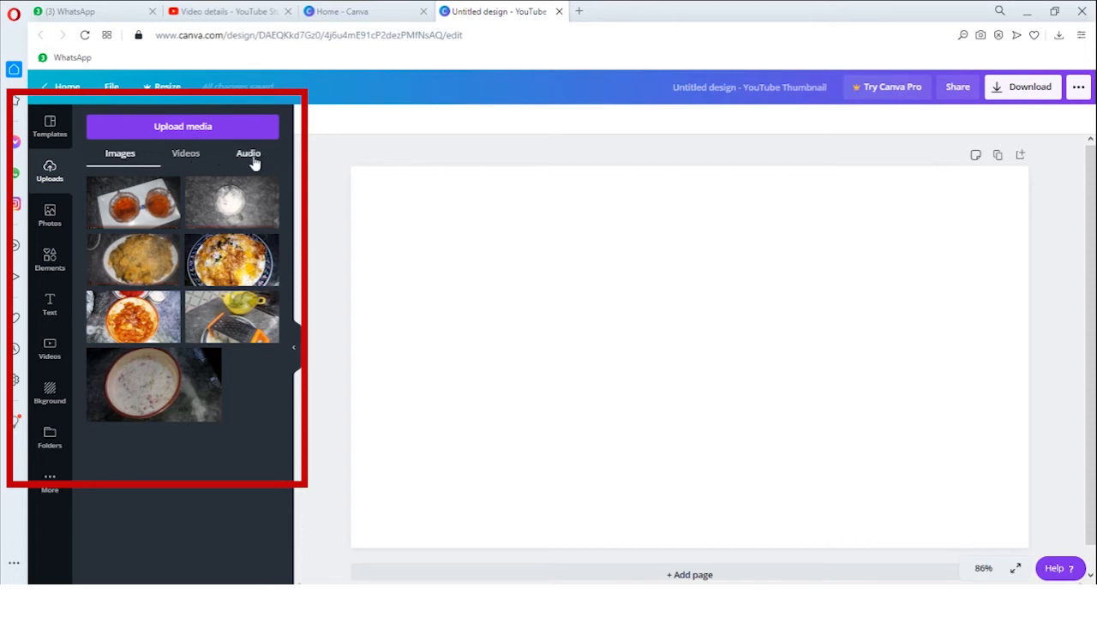
click(161, 129)
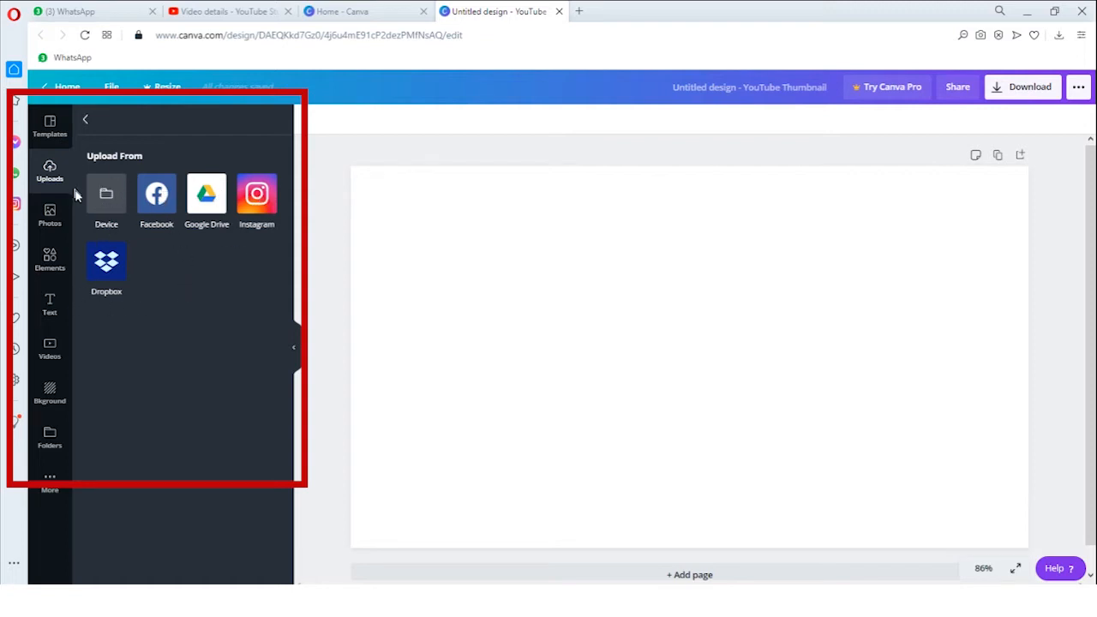
click(105, 197)
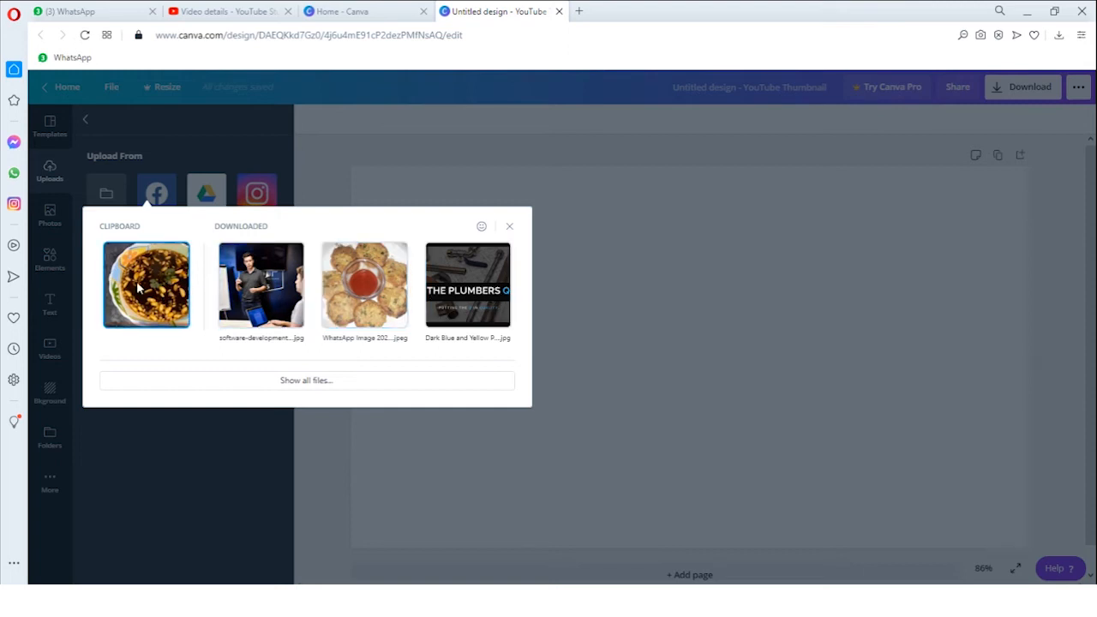
click(324, 385)
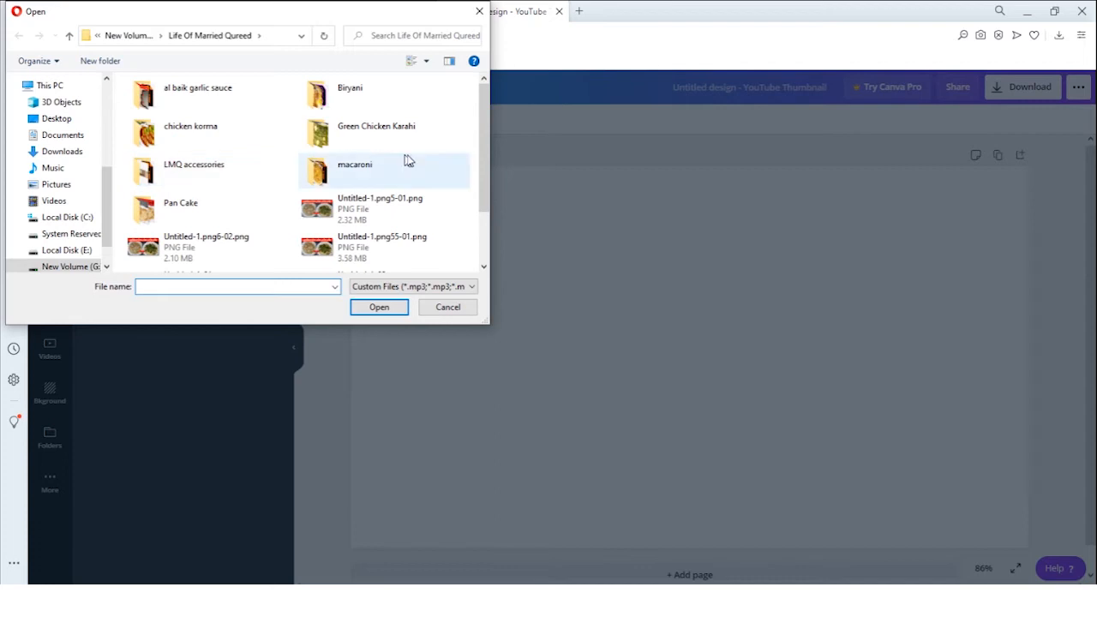
drag(485, 168, 485, 190)
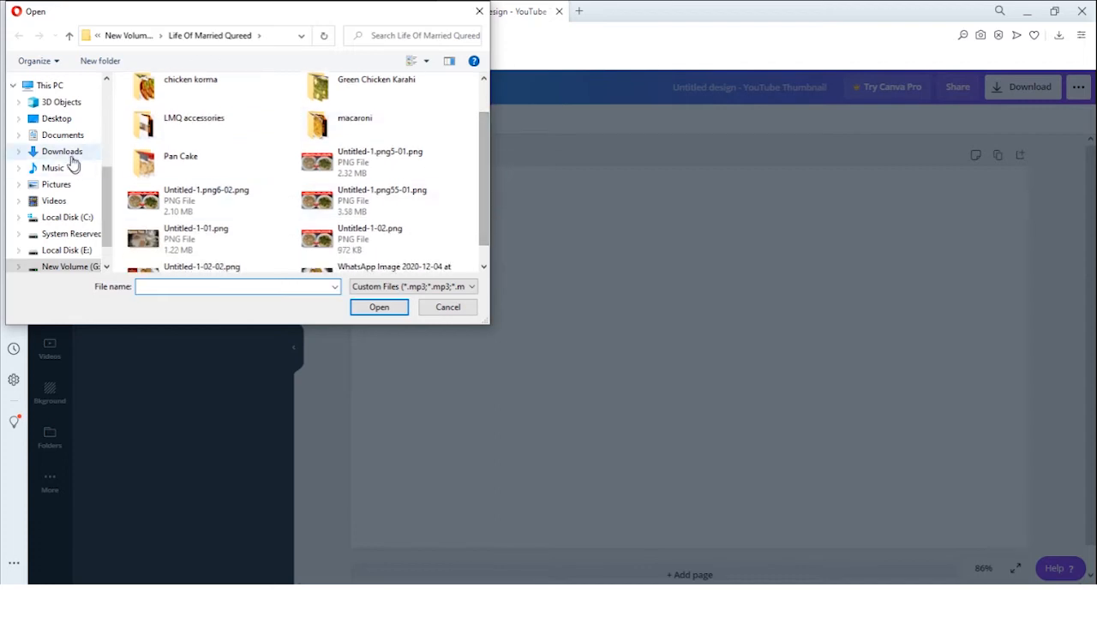
click(56, 118)
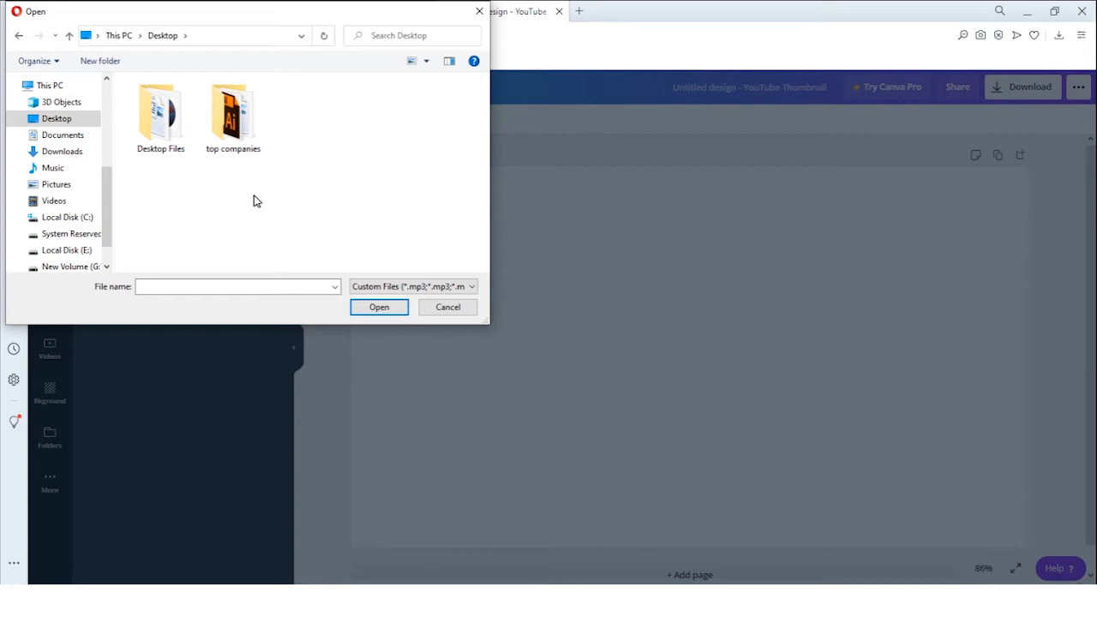
click(449, 309)
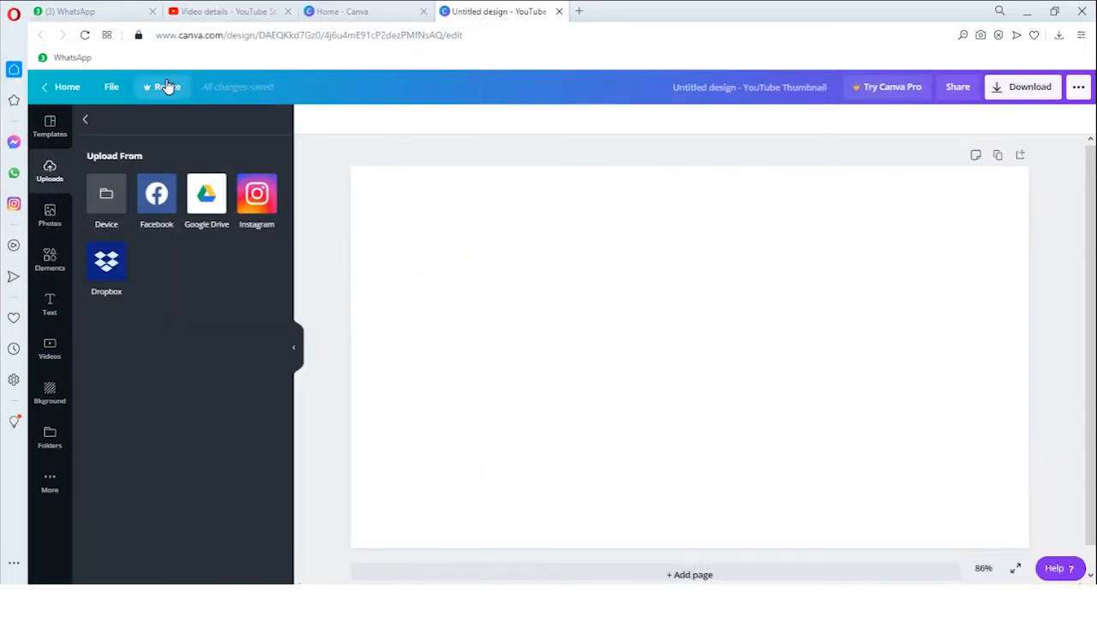
- Return to the video's details in YouTube Studio, examine its closing bowl shot in full screen, and leave full screen
click(247, 12)
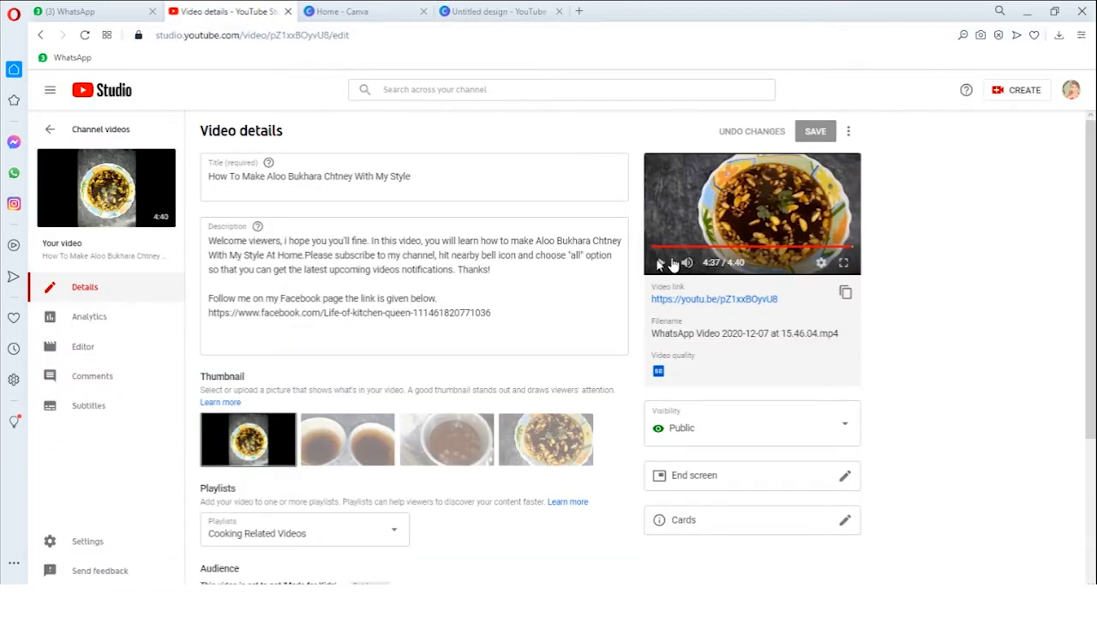
click(845, 265)
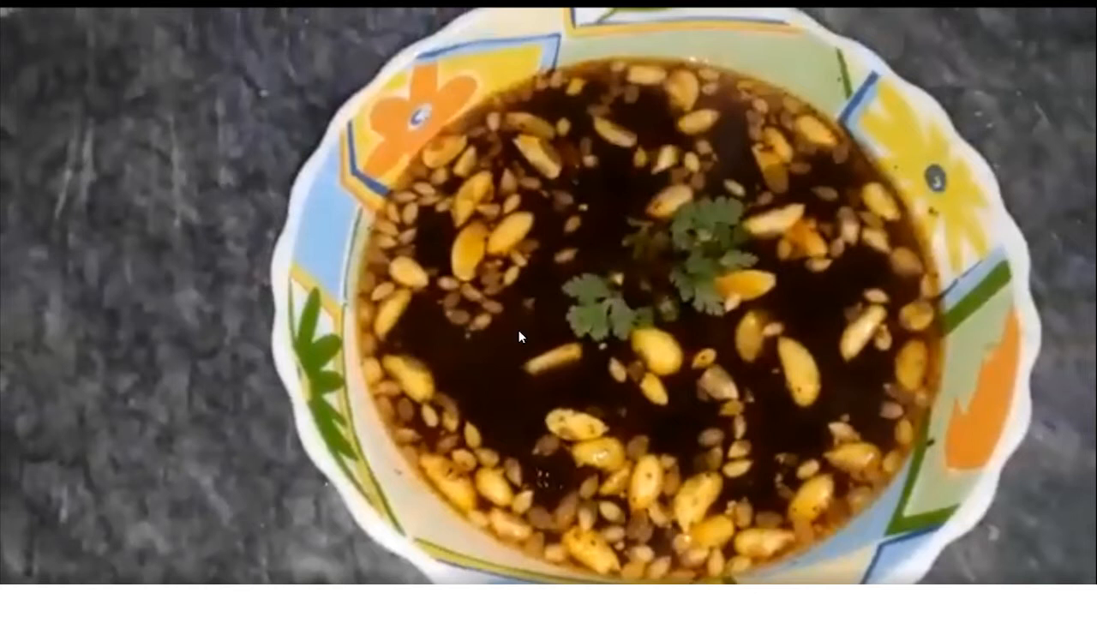
click(15, 605)
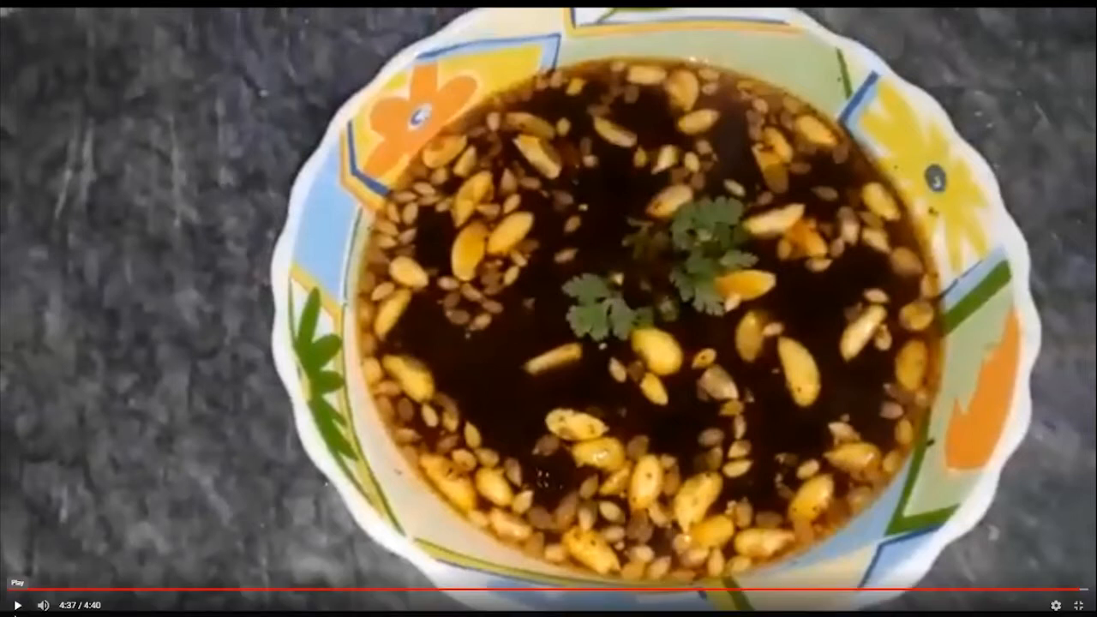
click(16, 607)
click(16, 607)
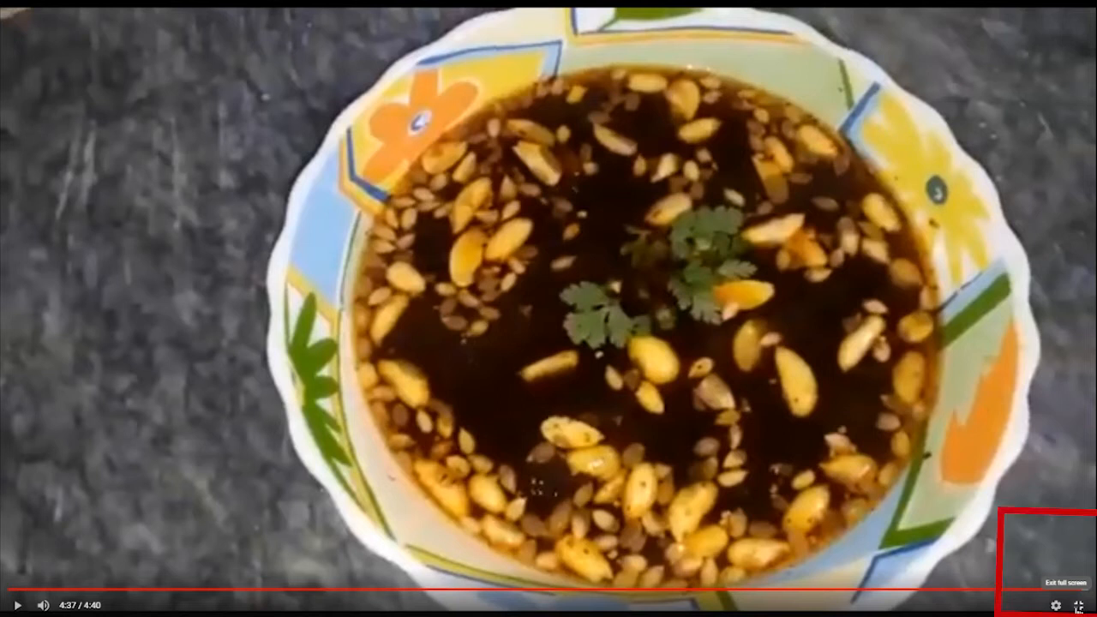
click(1078, 606)
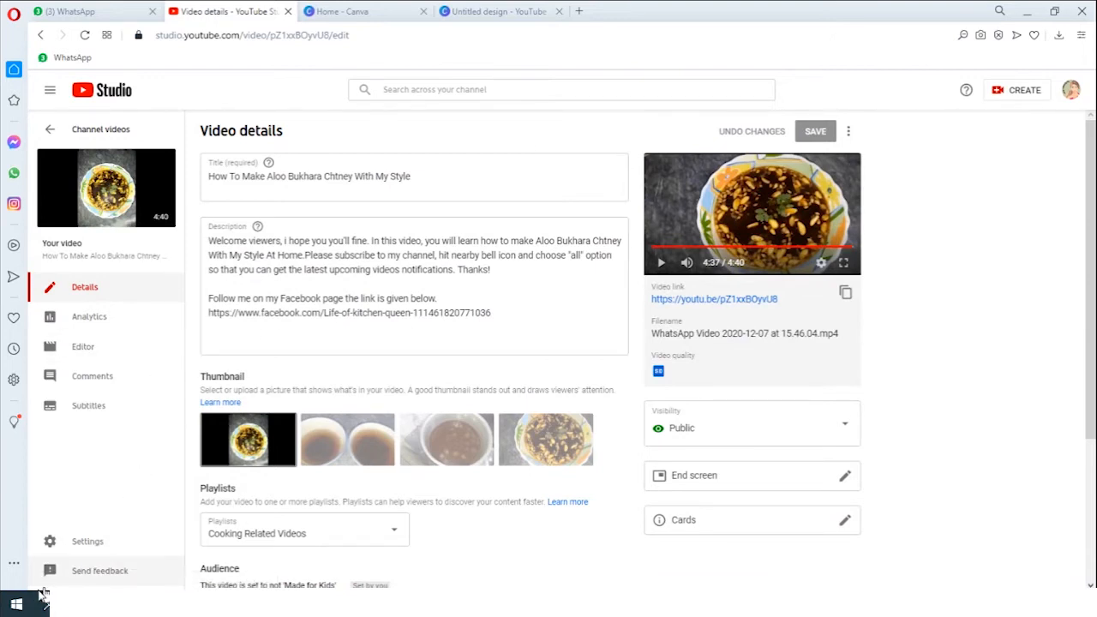
click(15, 607)
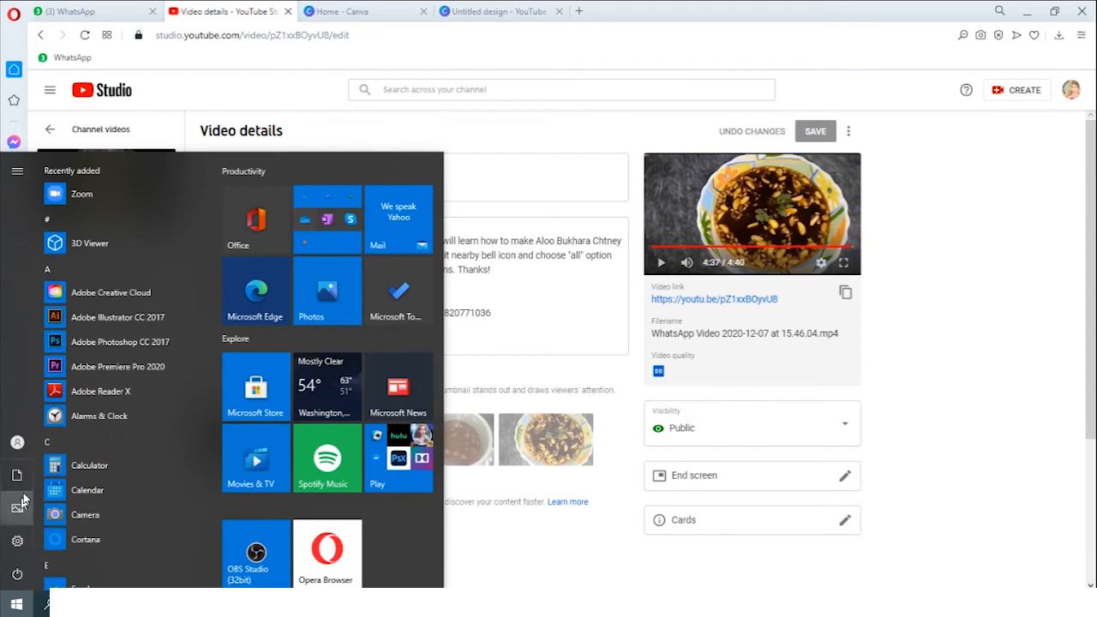
mouse_move(21, 590)
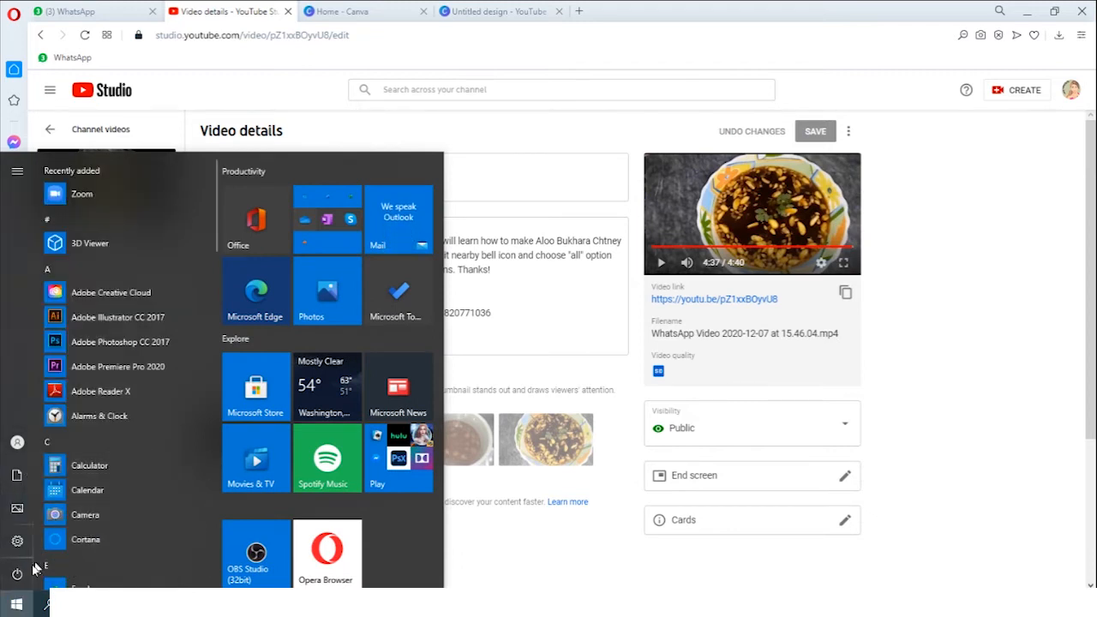
click(17, 607)
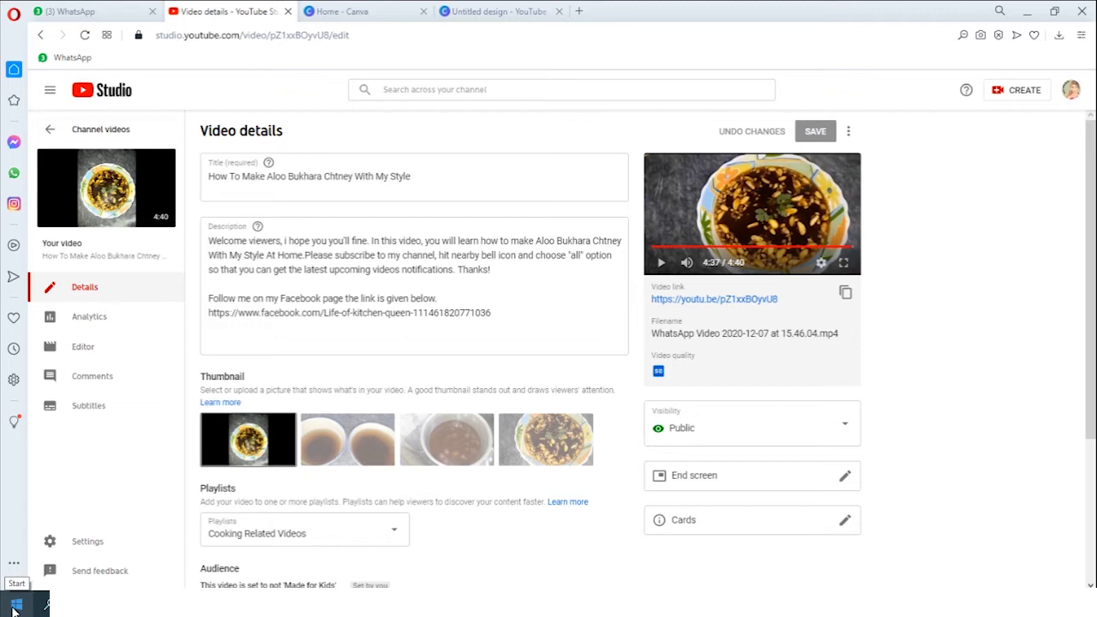
click(10, 605)
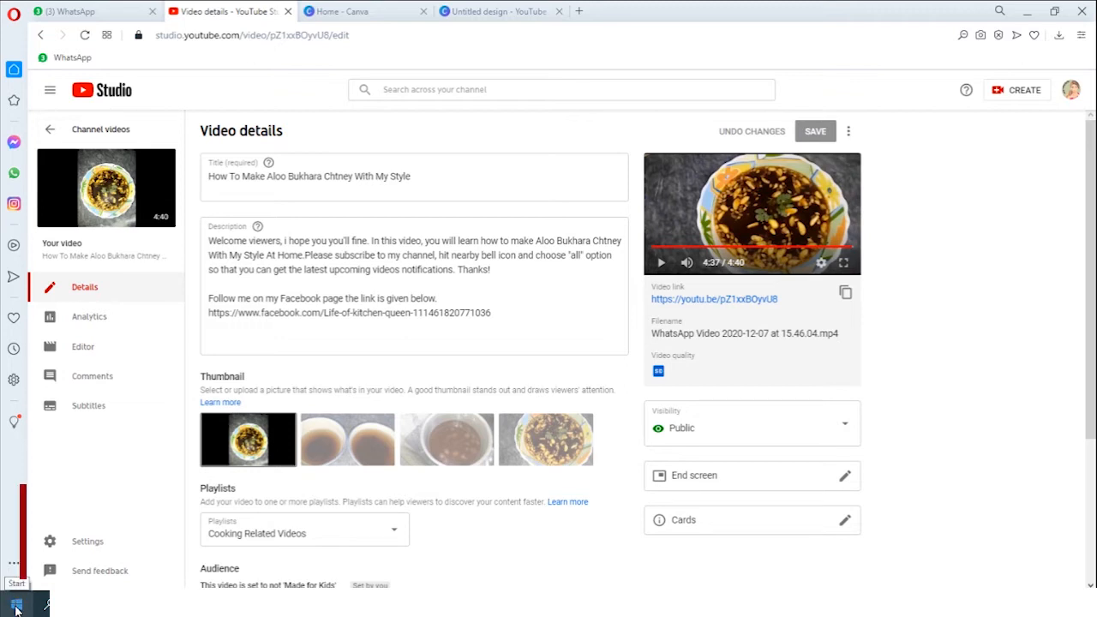
right_click(17, 609)
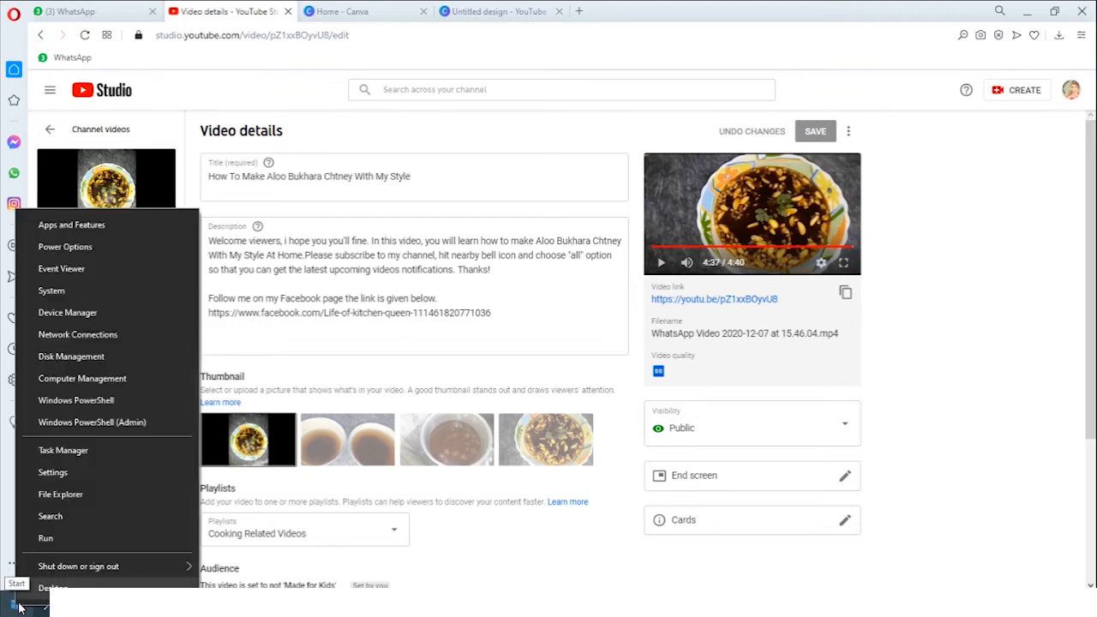
click(62, 516)
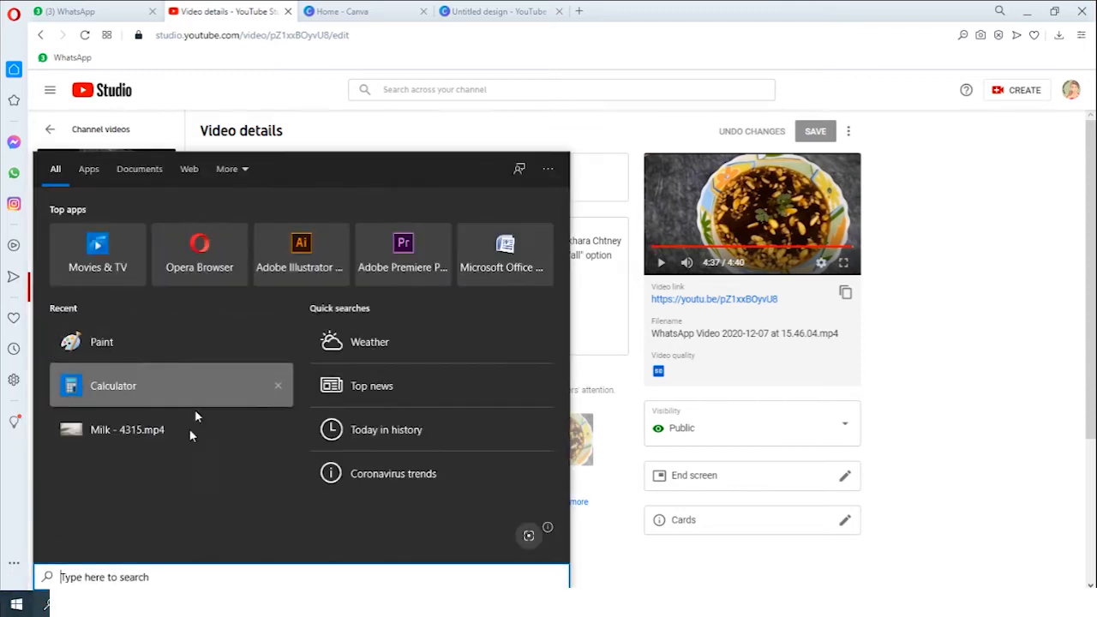
click(15, 606)
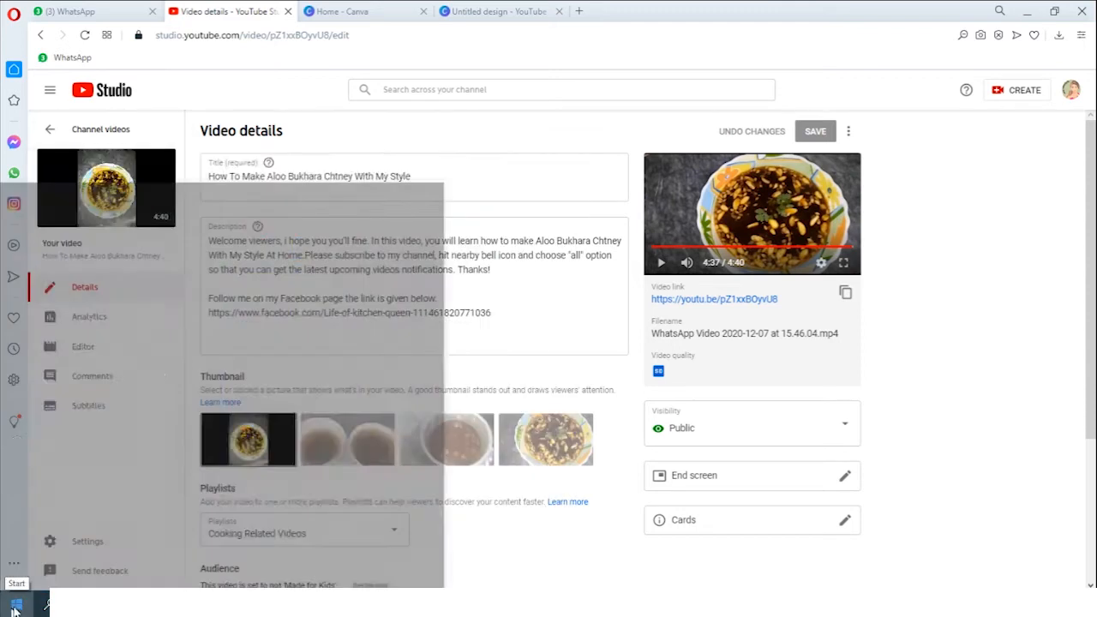
- Search the computer for "paint" and open the Paint app
right_click(15, 609)
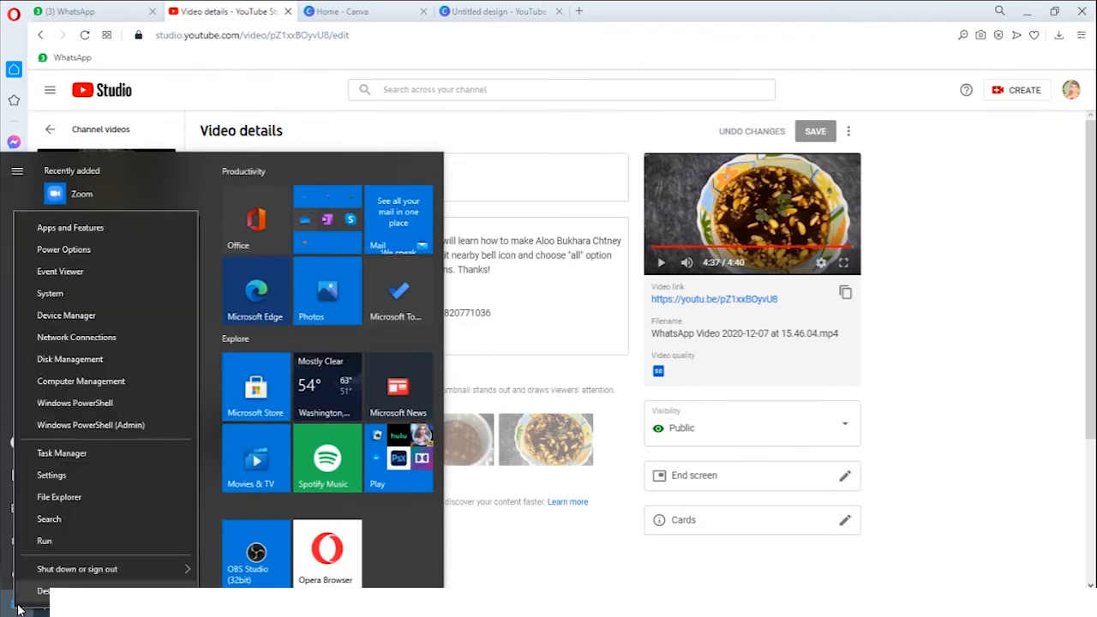
click(49, 519)
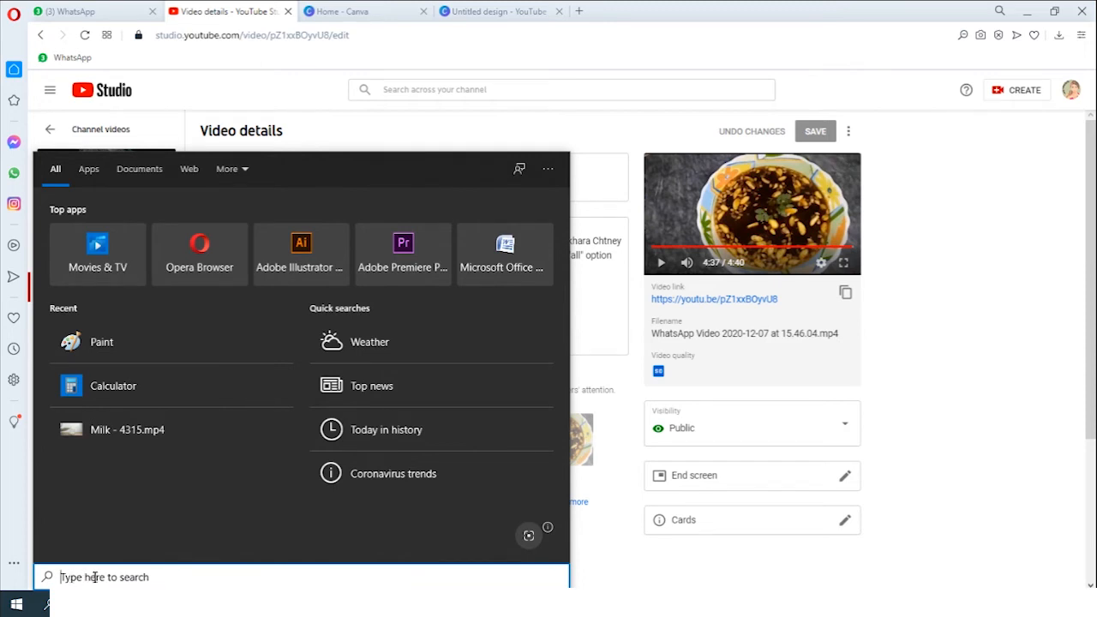
text(paint)
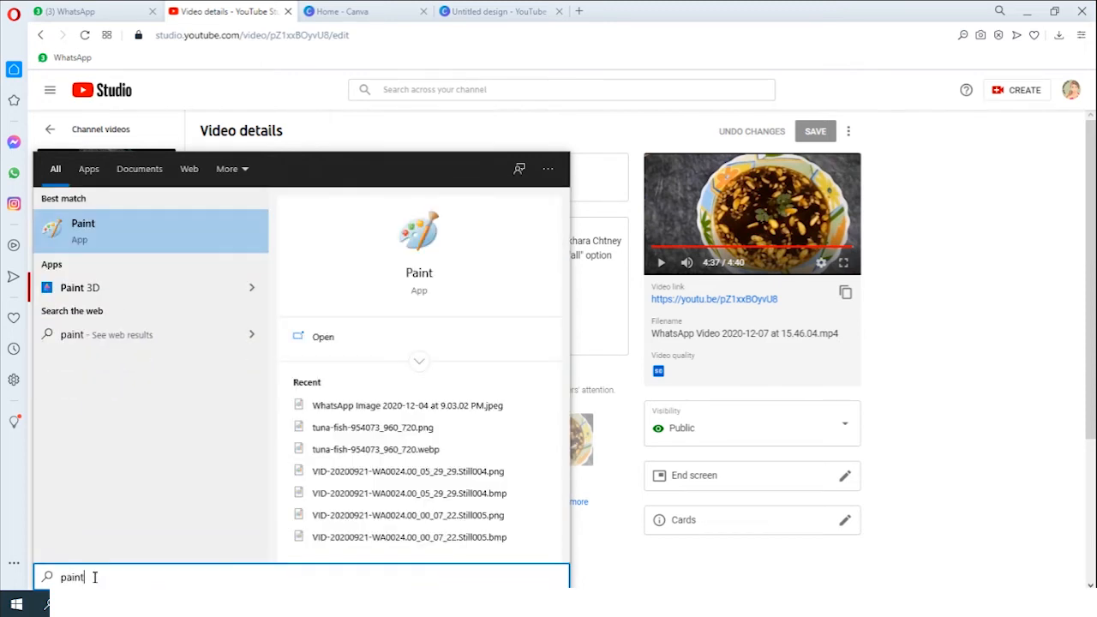
click(80, 223)
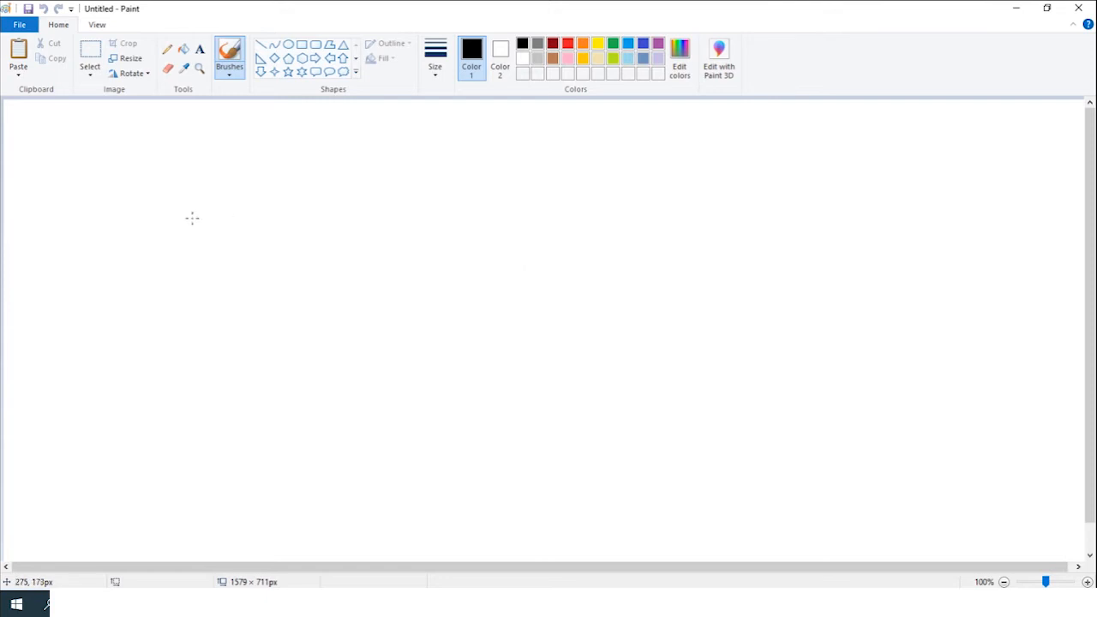
- Try pasting the copied bowl shot onto the blank canvas, deleting it after each paste
click(18, 78)
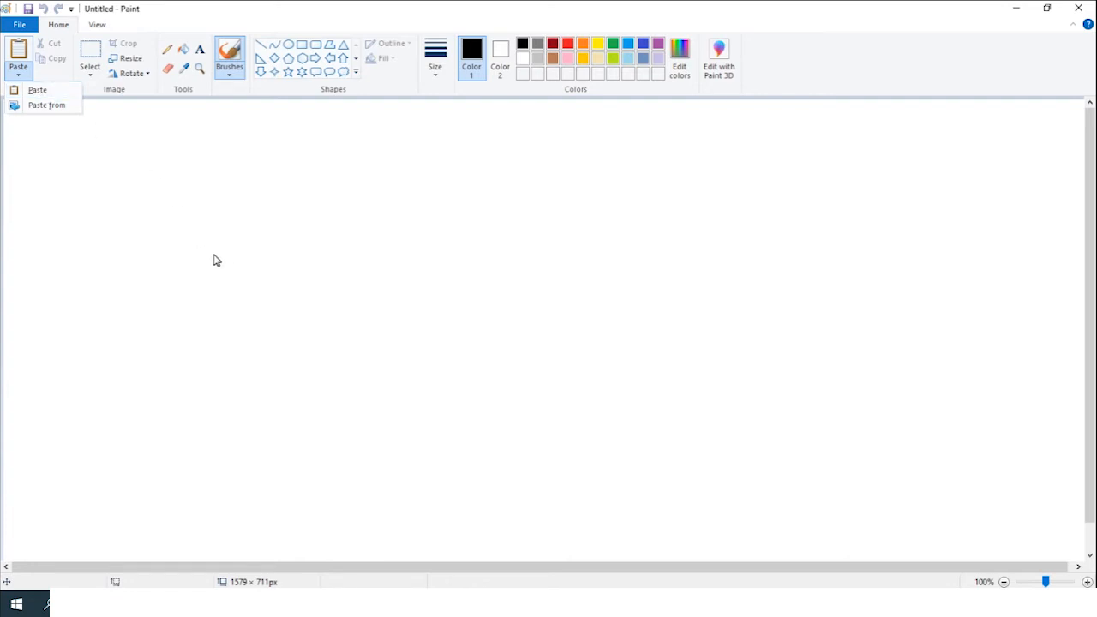
key(ctrl+v)
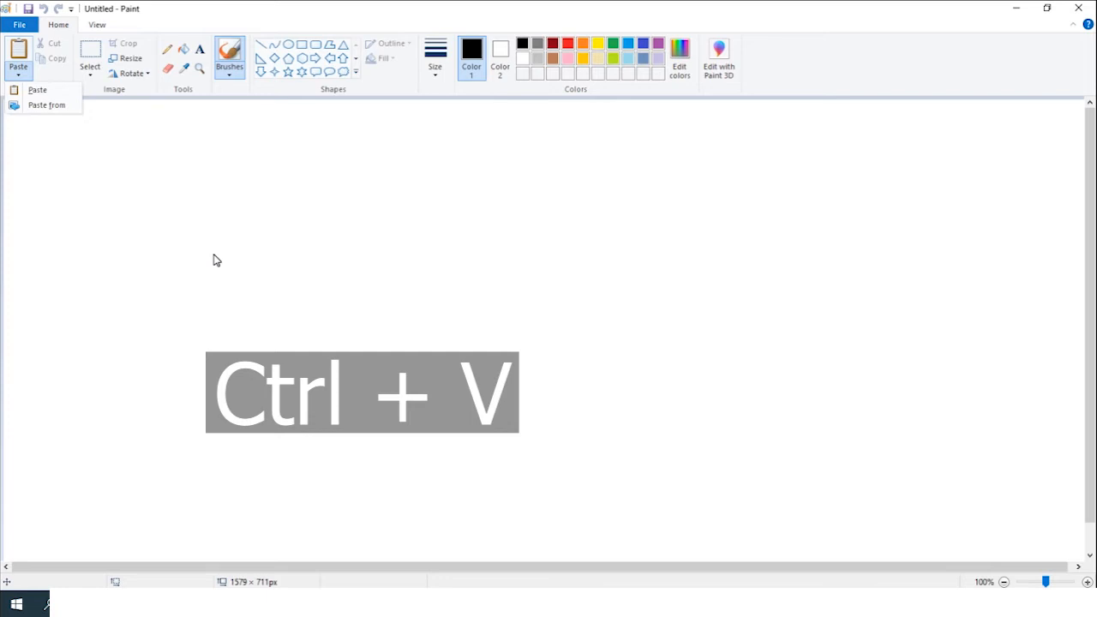
key(ctrl+v)
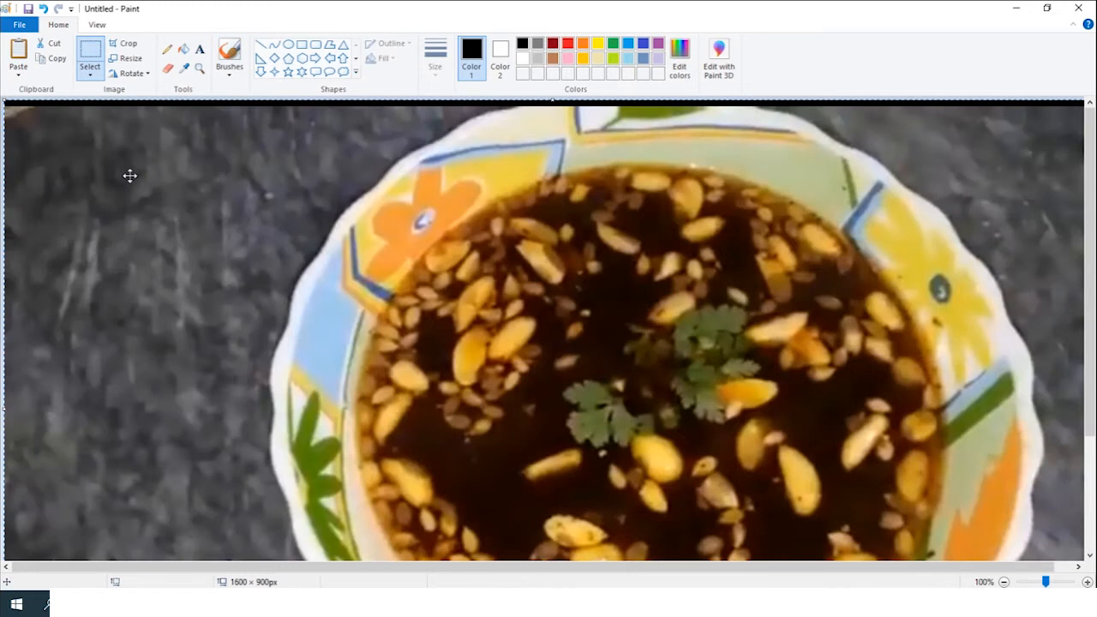
key(Delete)
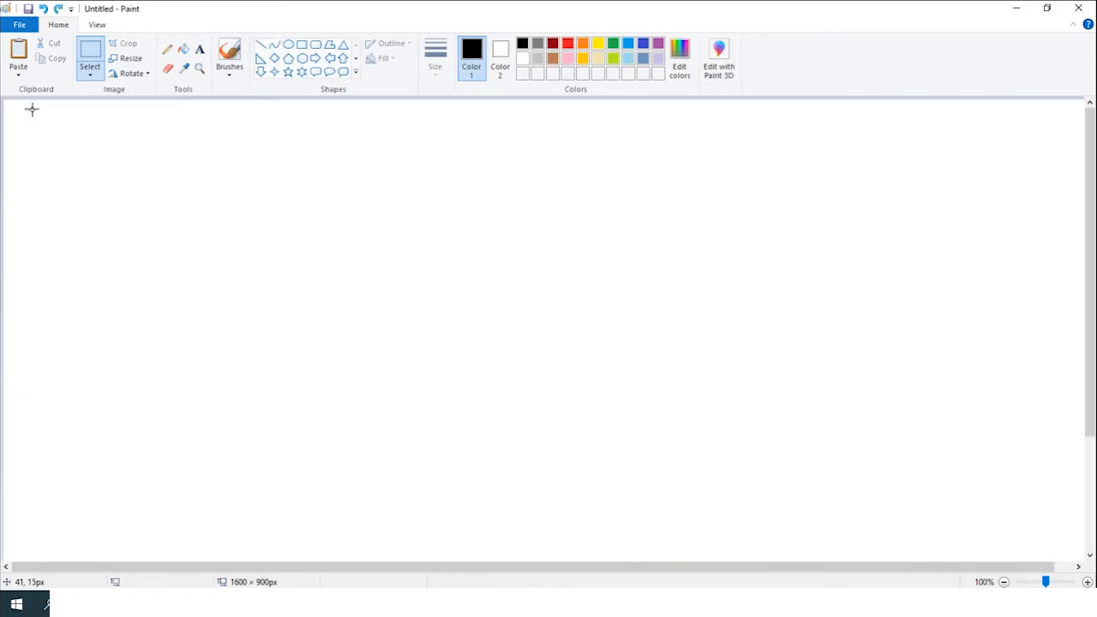
click(18, 49)
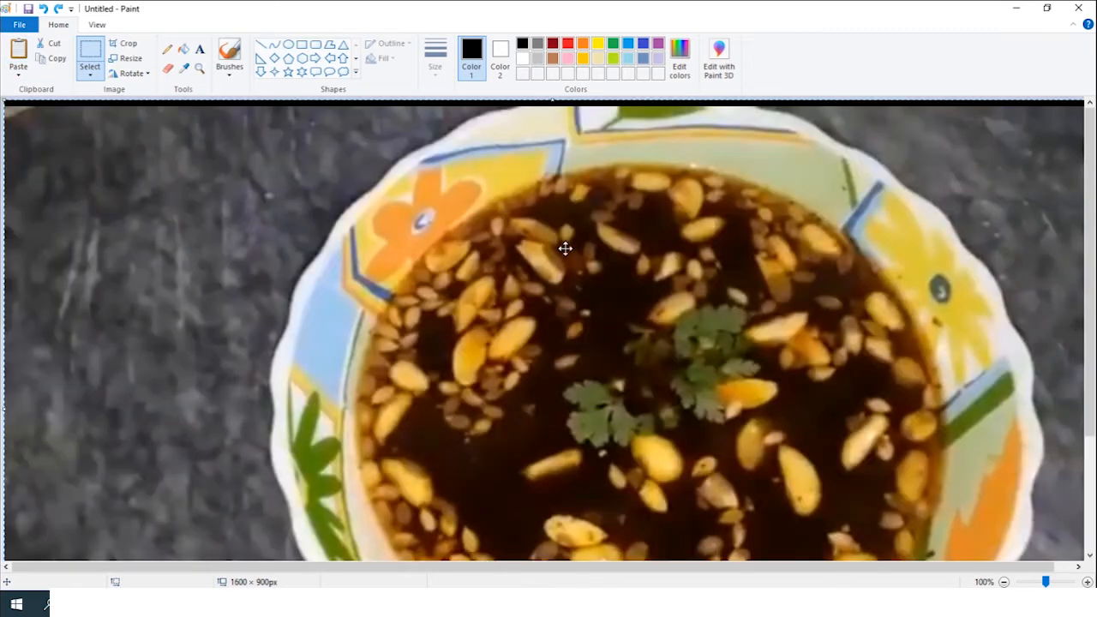
key(Delete)
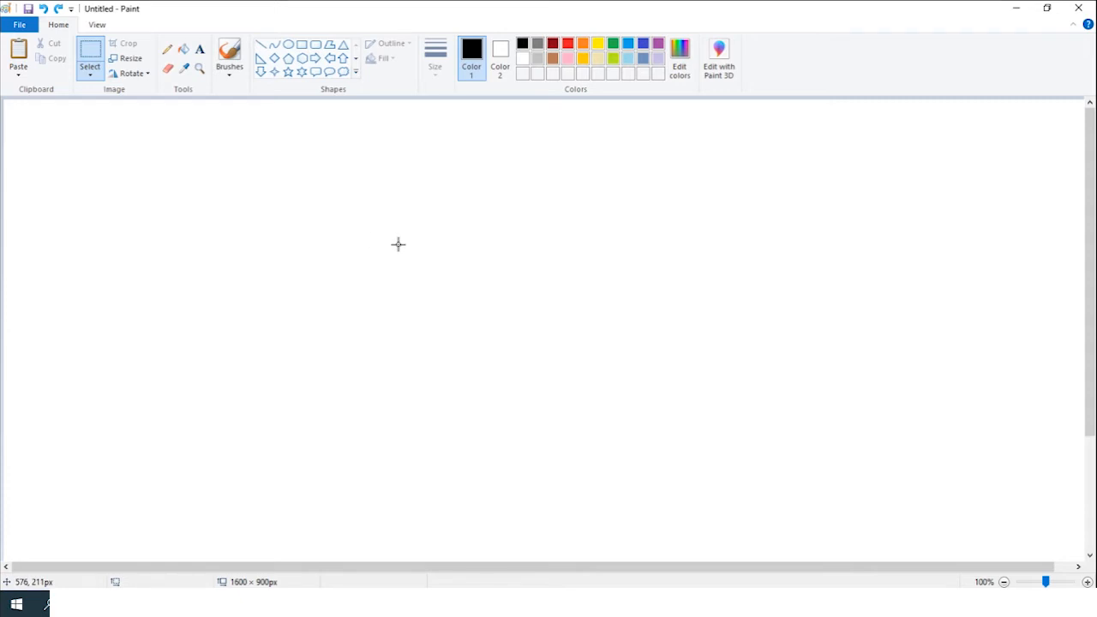
- Paste the copied bowl shot onto the canvas, save it to the Desktop as the PNG file "chatni pic", and close Paint
key(ctrl+v)
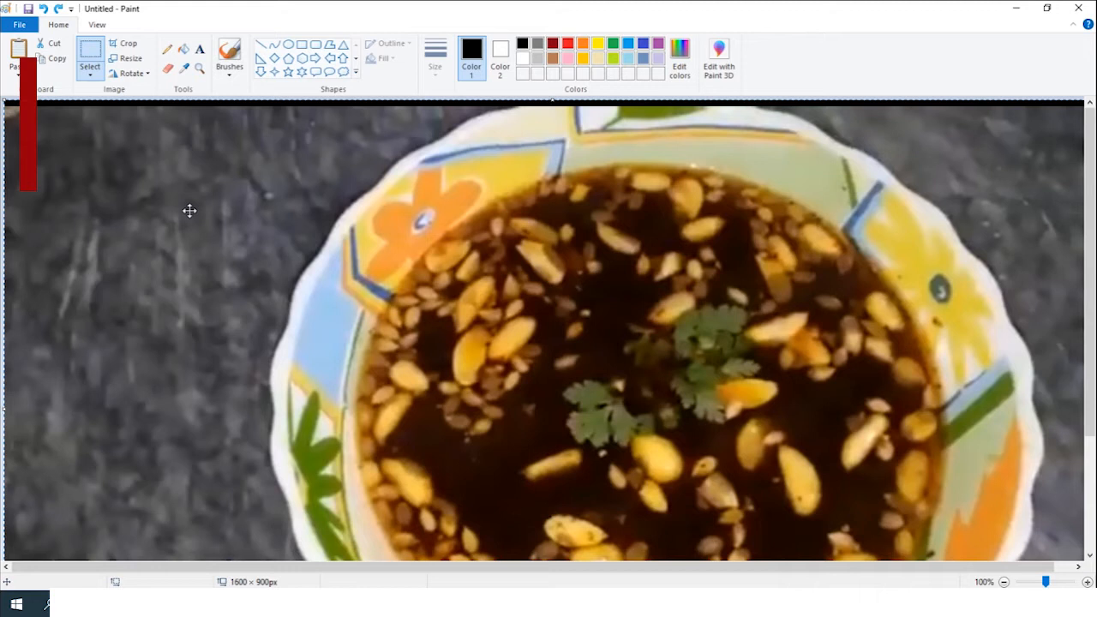
key(ctrl+s)
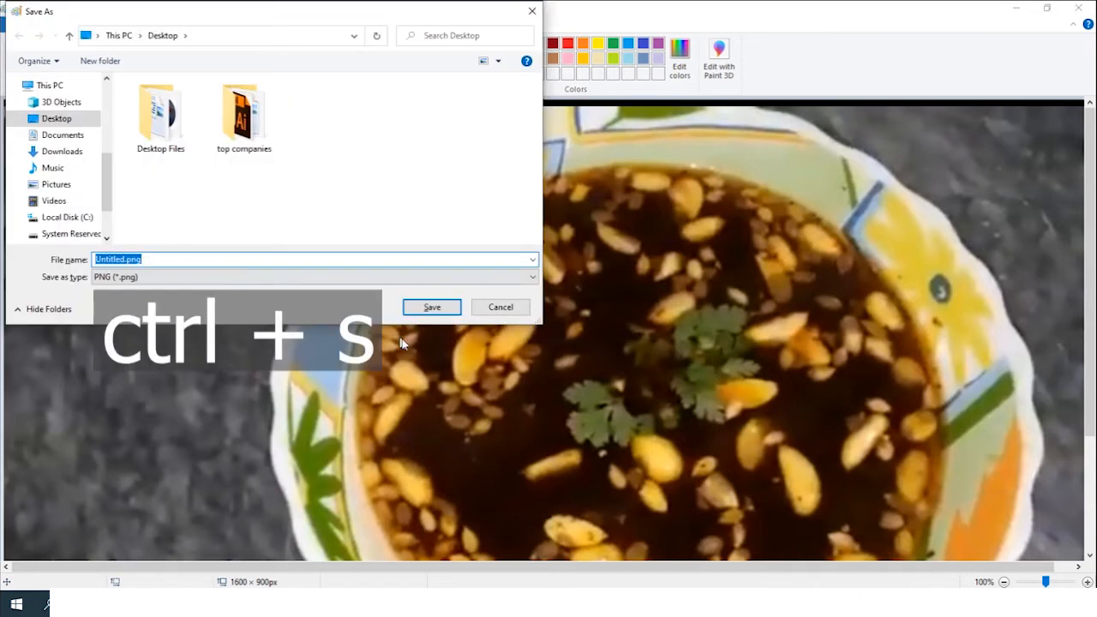
click(500, 307)
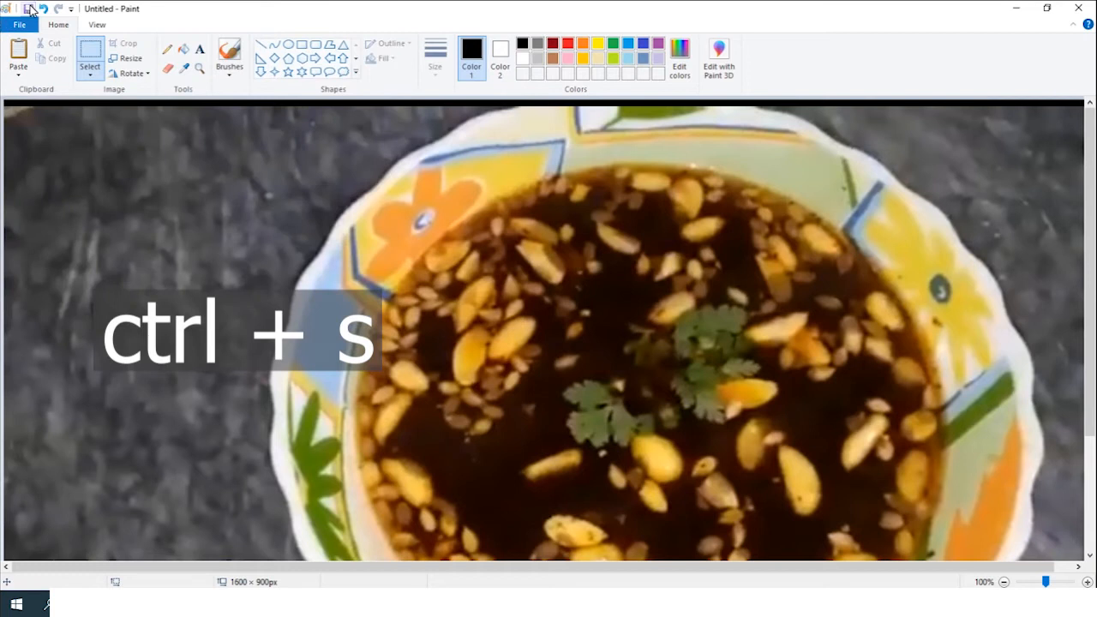
click(29, 10)
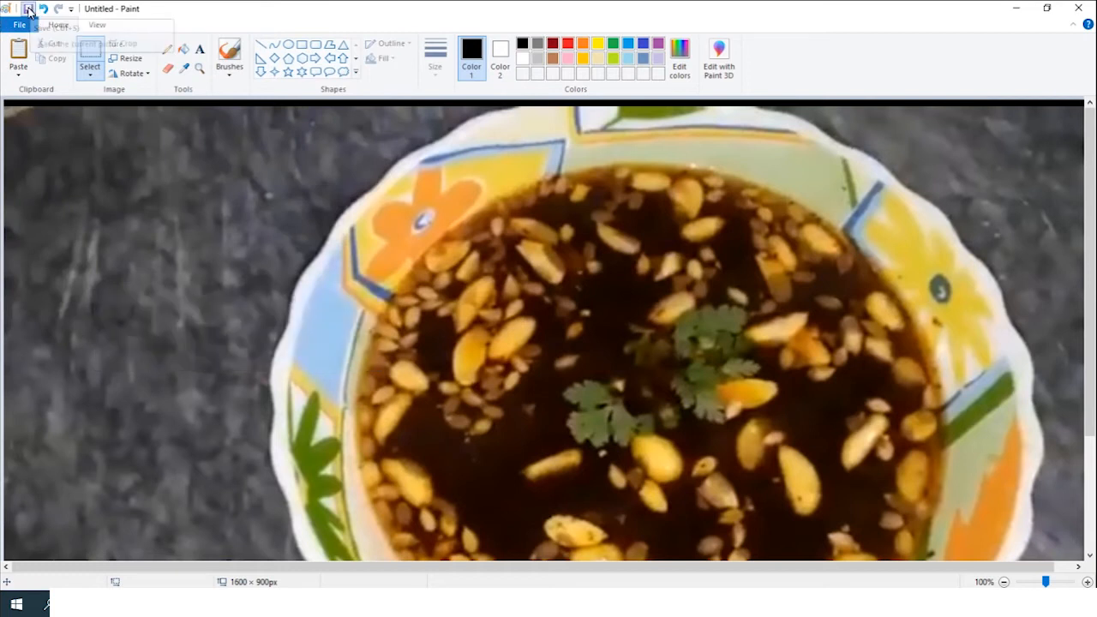
click(110, 278)
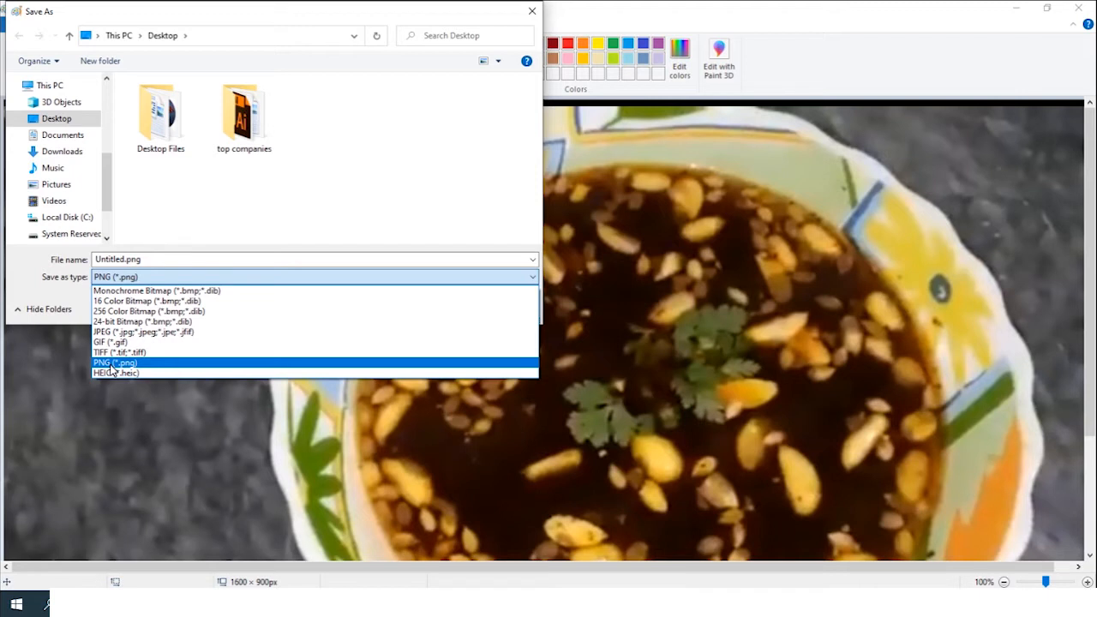
click(112, 363)
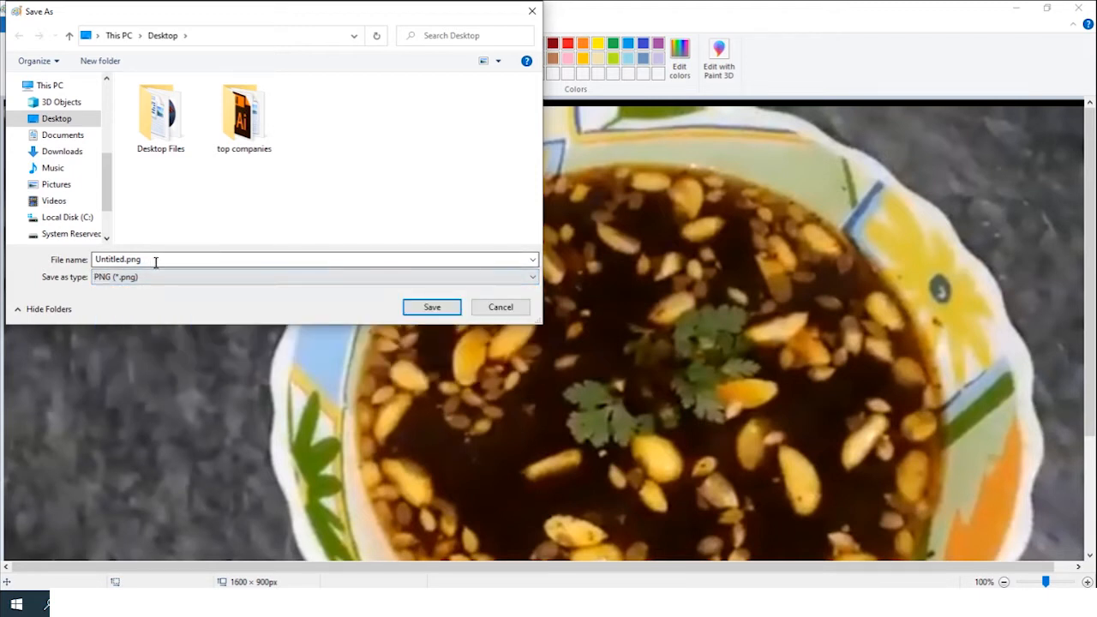
double_click(157, 260)
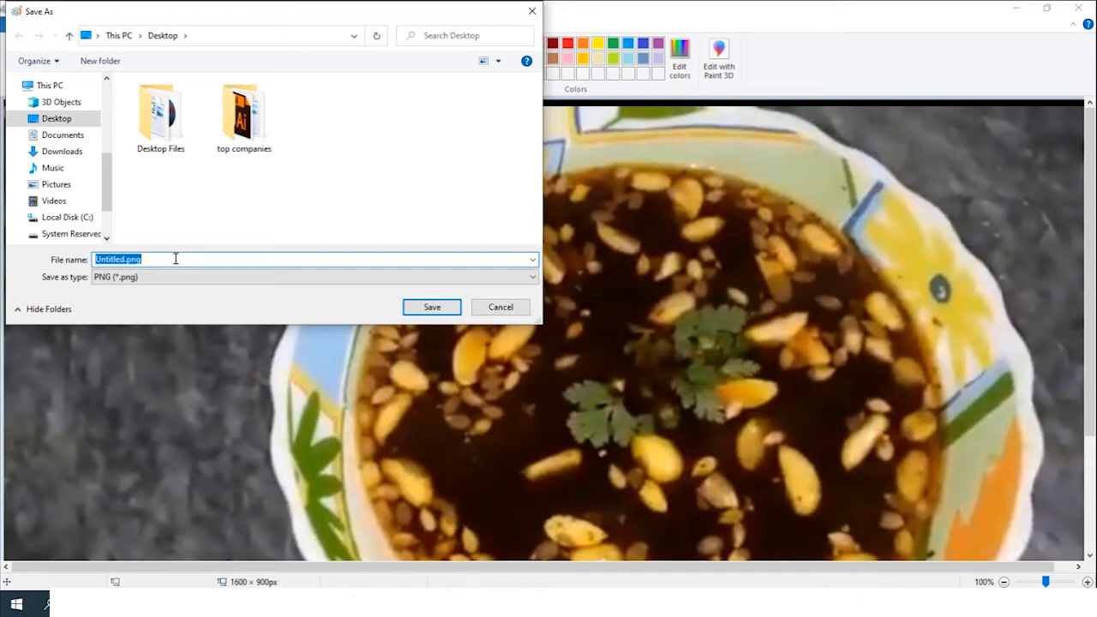
text(chatni pic)
click(423, 306)
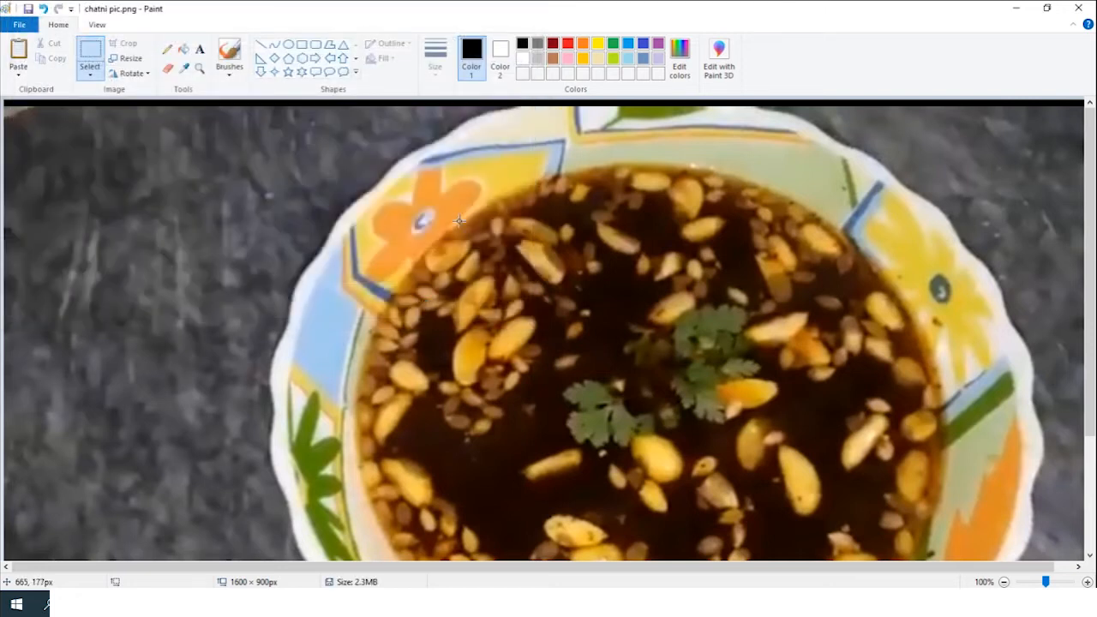
click(1078, 9)
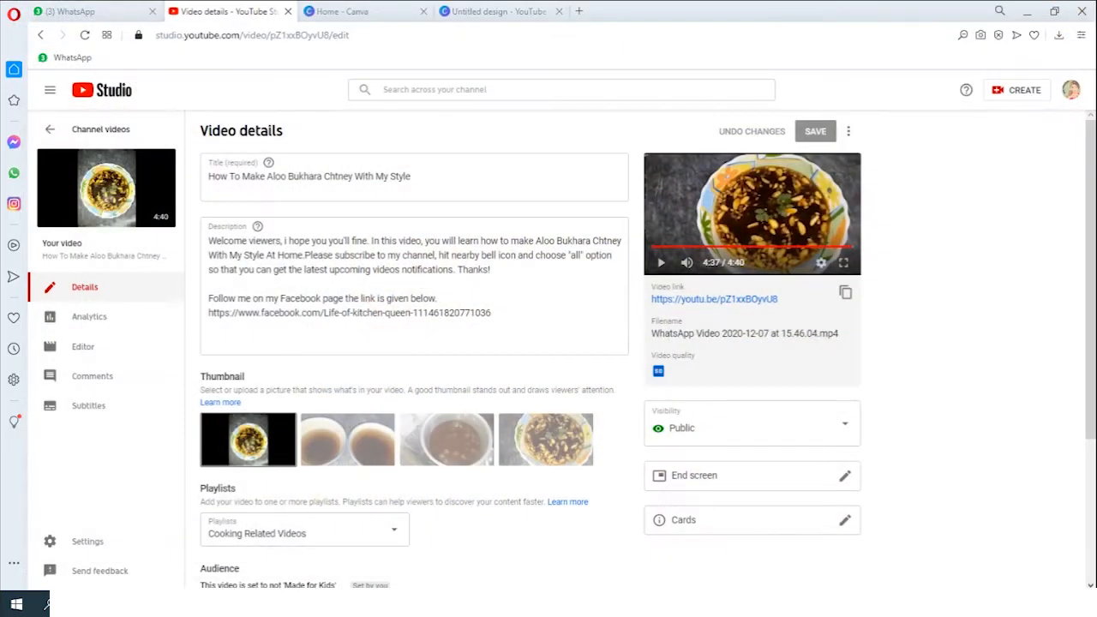
- Return to the untitled YouTube Thumbnail design in Canva and upload chatni pic.png from the Desktop to its image uploads
click(477, 12)
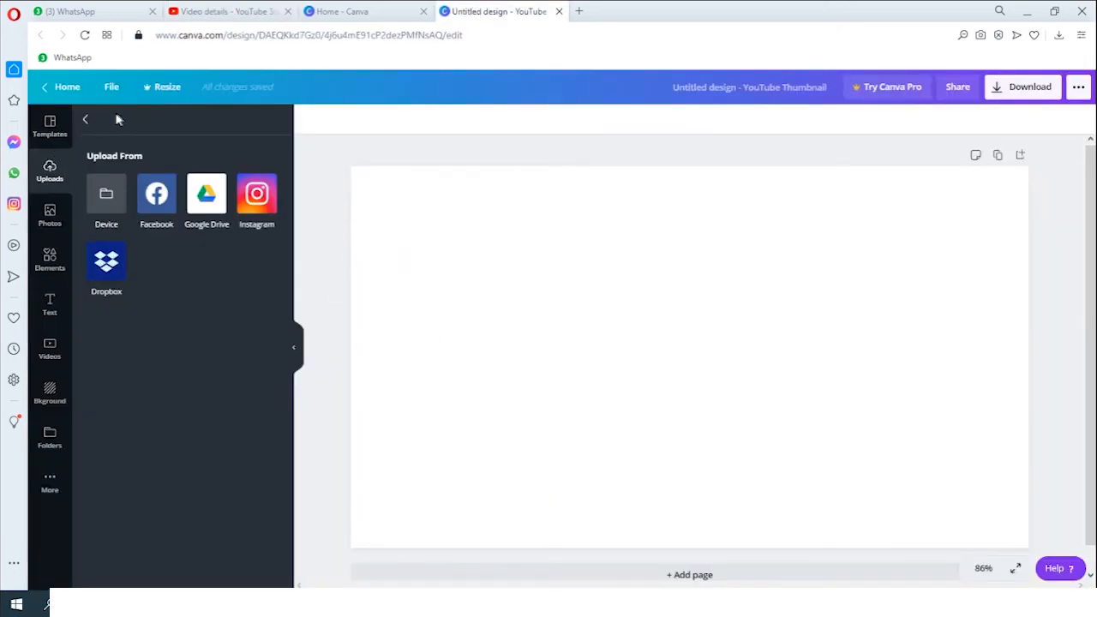
click(57, 176)
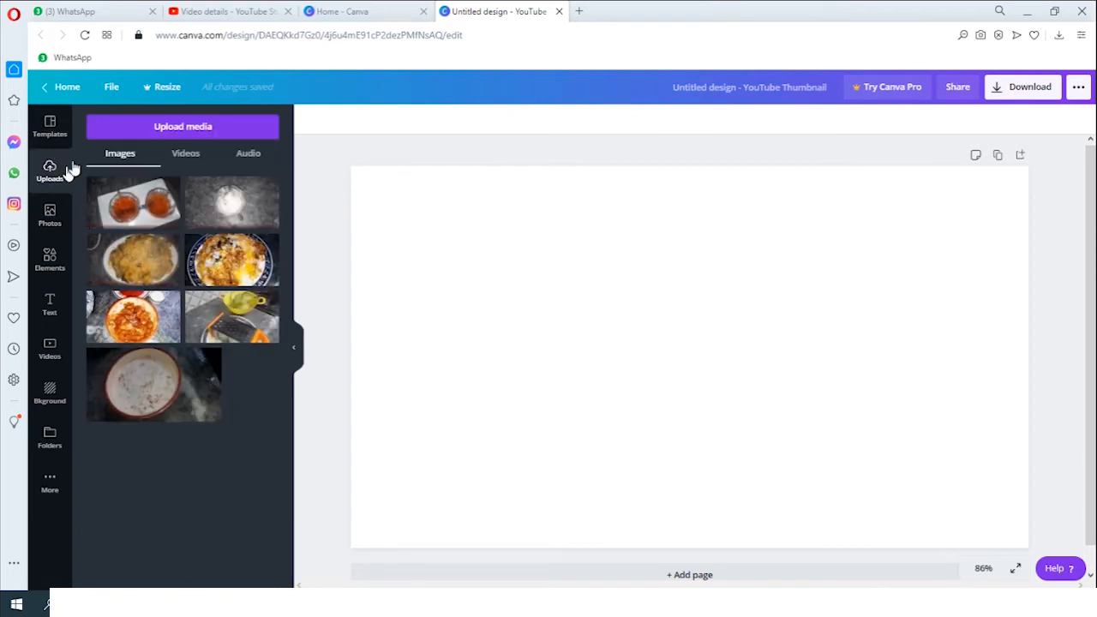
click(182, 130)
click(107, 197)
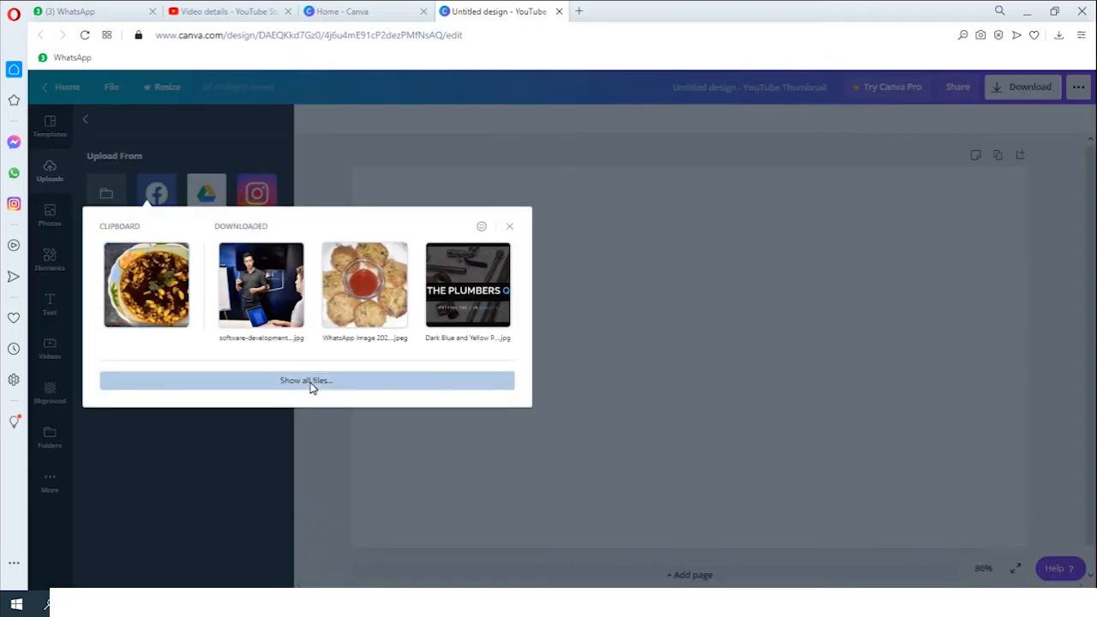
click(311, 386)
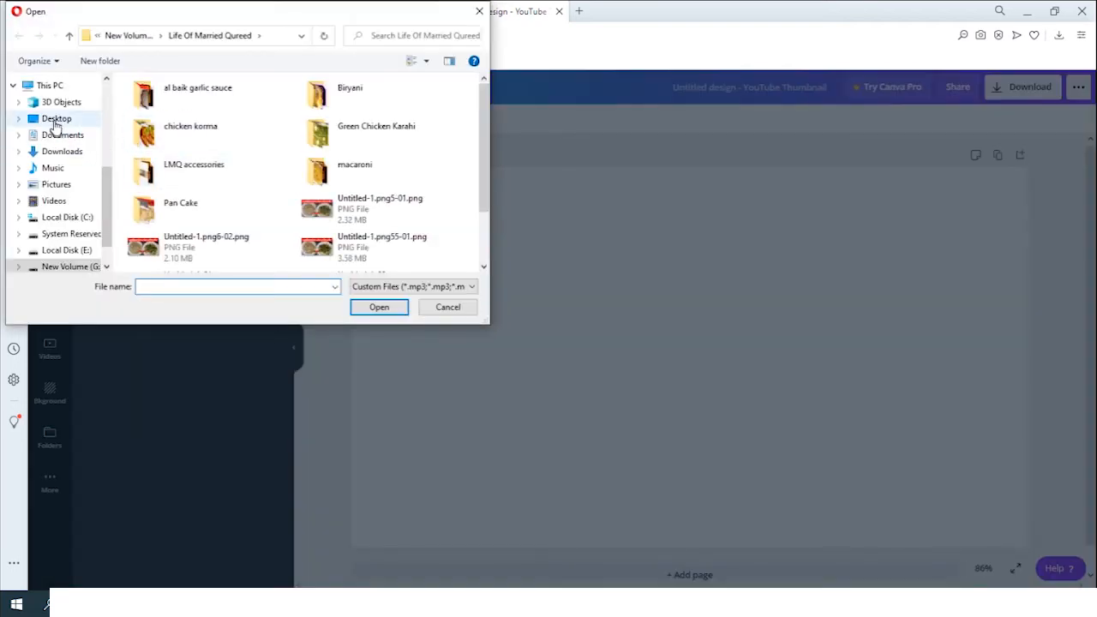
click(56, 118)
drag(369, 171, 343, 153)
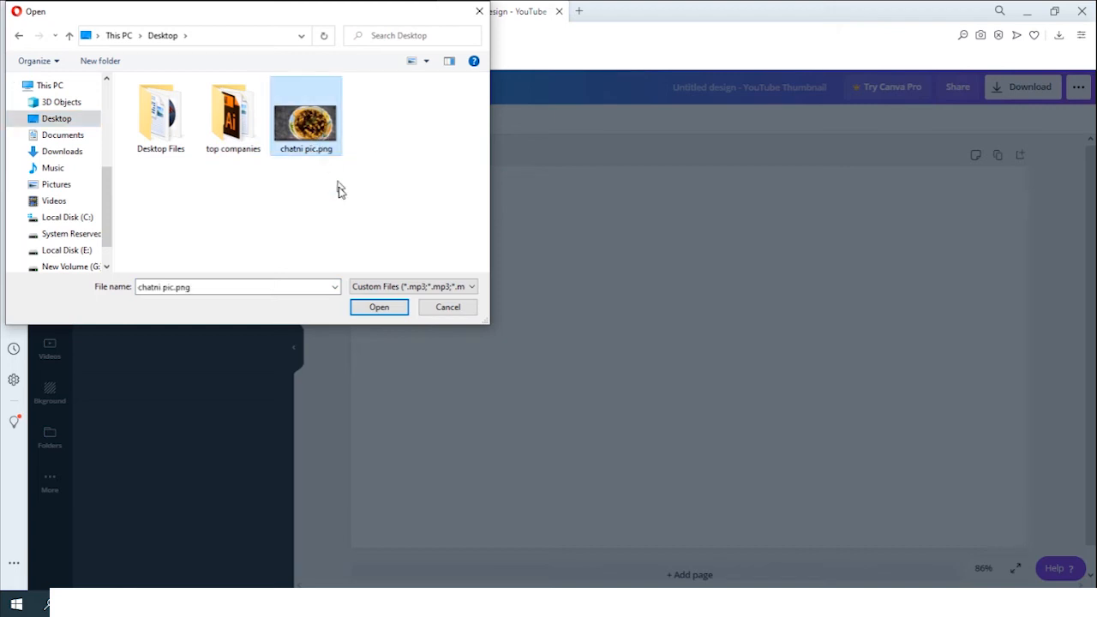
click(385, 313)
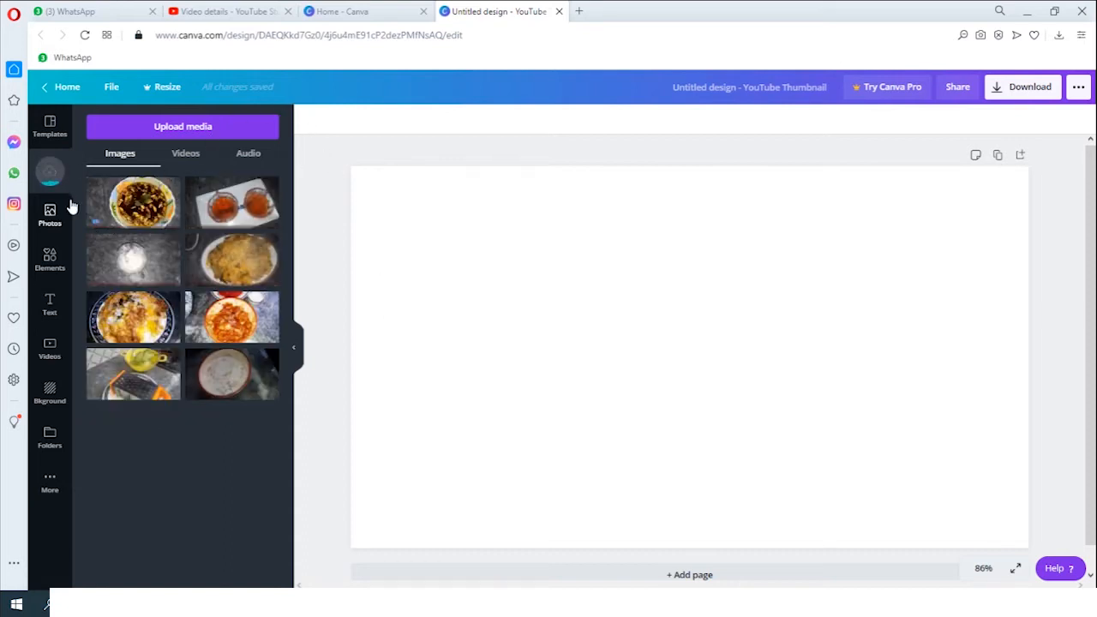
mouse_move(171, 242)
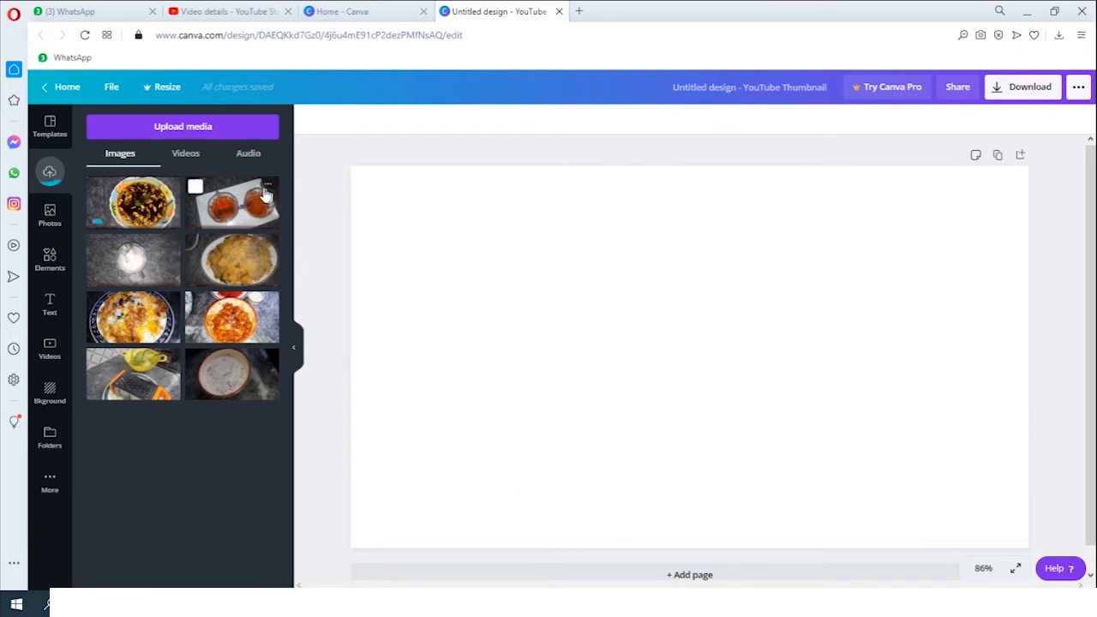
- Return to the chutney video's details in YouTube Studio, view it full screen, and find the opening two-bowl shot at 0:04
click(240, 12)
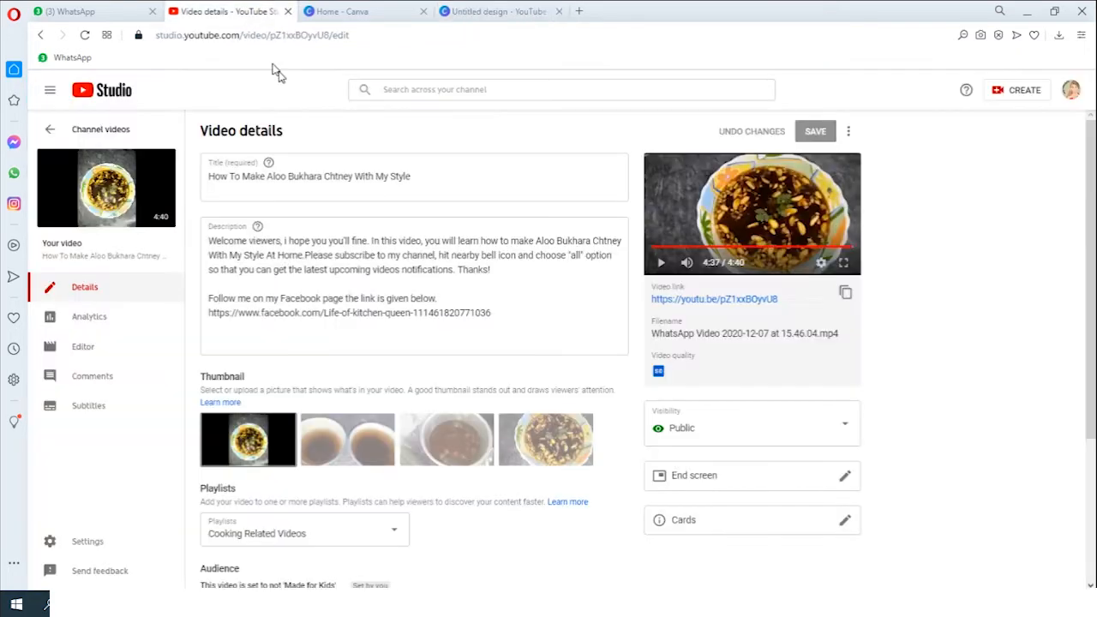
click(843, 262)
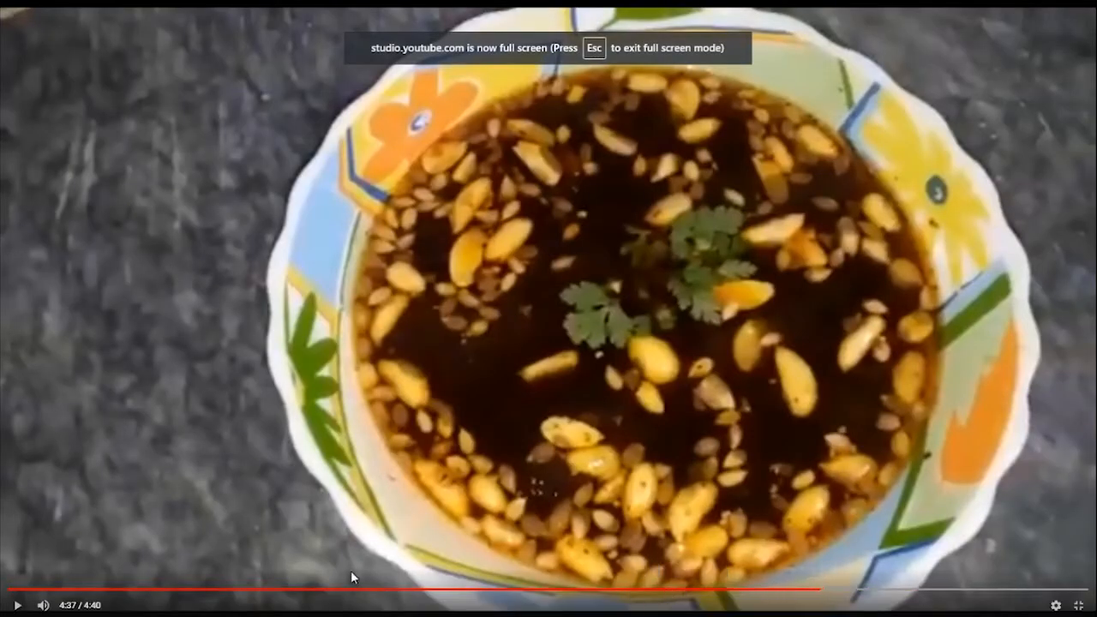
click(324, 588)
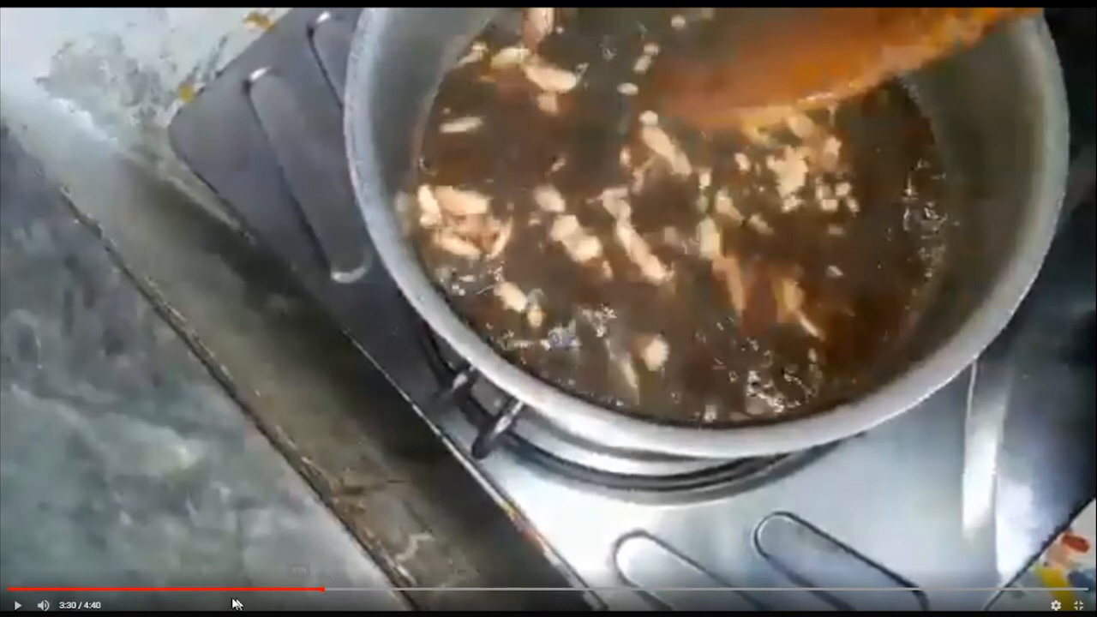
click(115, 589)
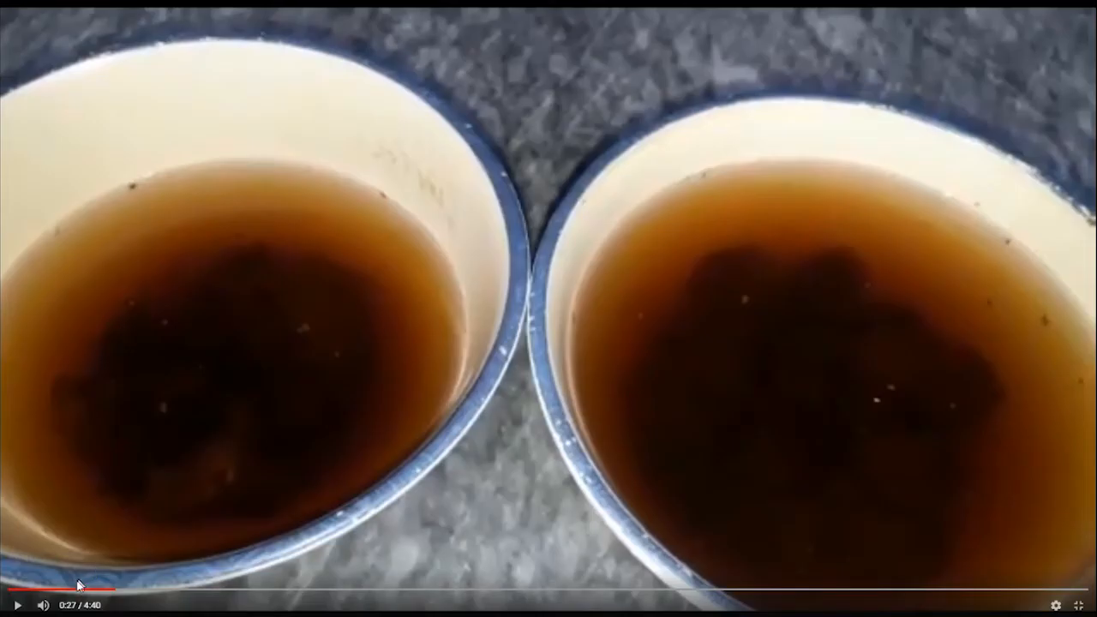
click(154, 590)
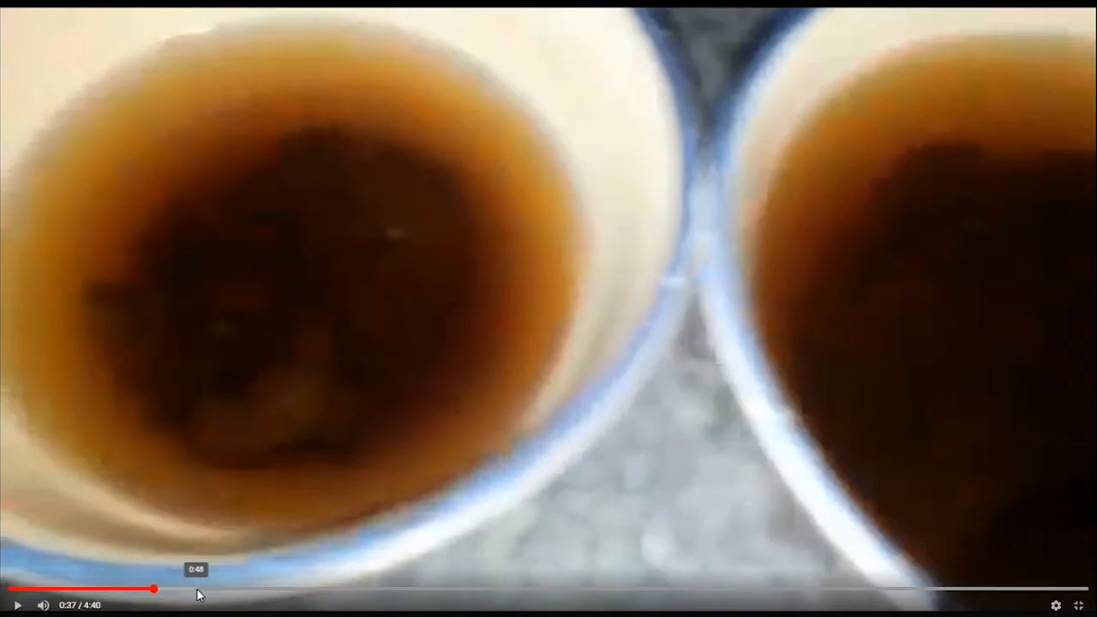
click(135, 589)
click(66, 589)
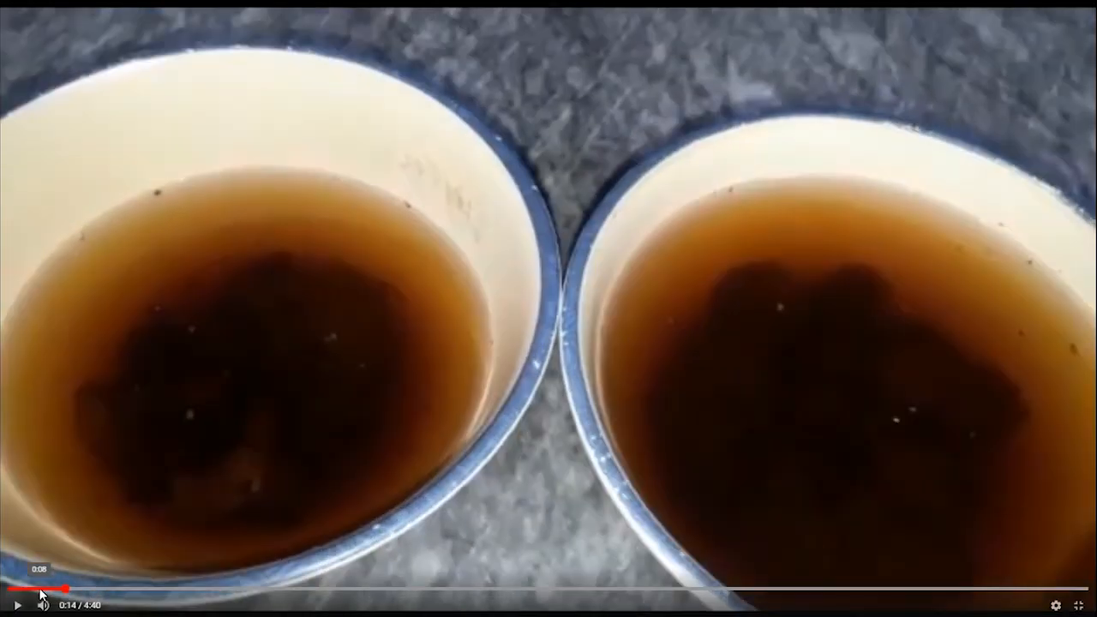
click(40, 590)
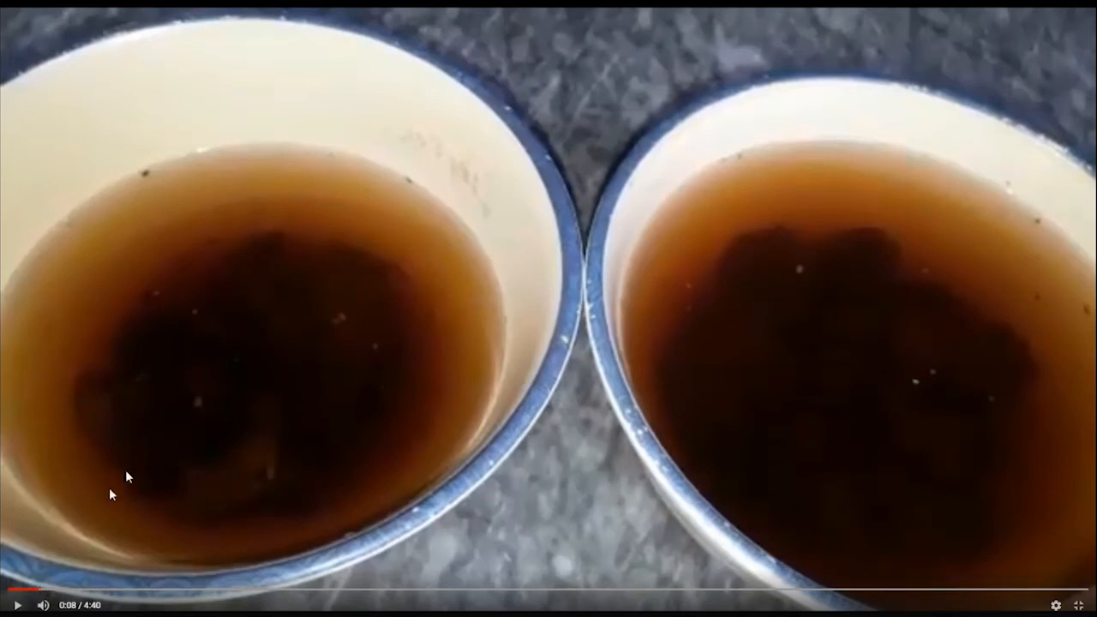
click(21, 590)
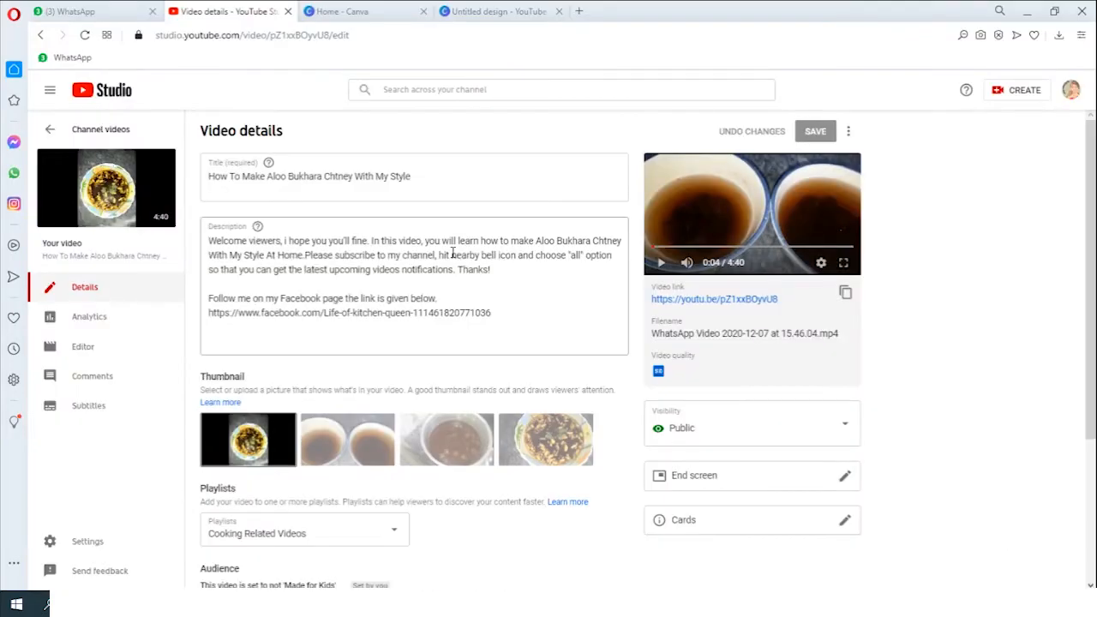
- Open Paint from the computer search, paste the captured two-bowl shot onto the canvas, and save it to the Desktop as a PNG
right_click(16, 609)
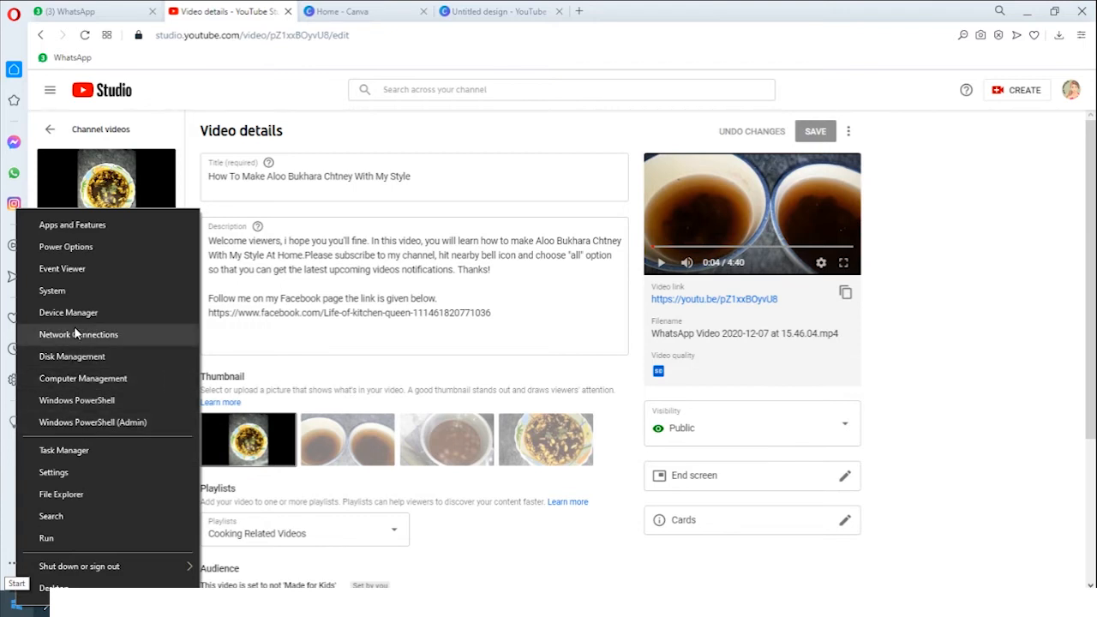
click(75, 514)
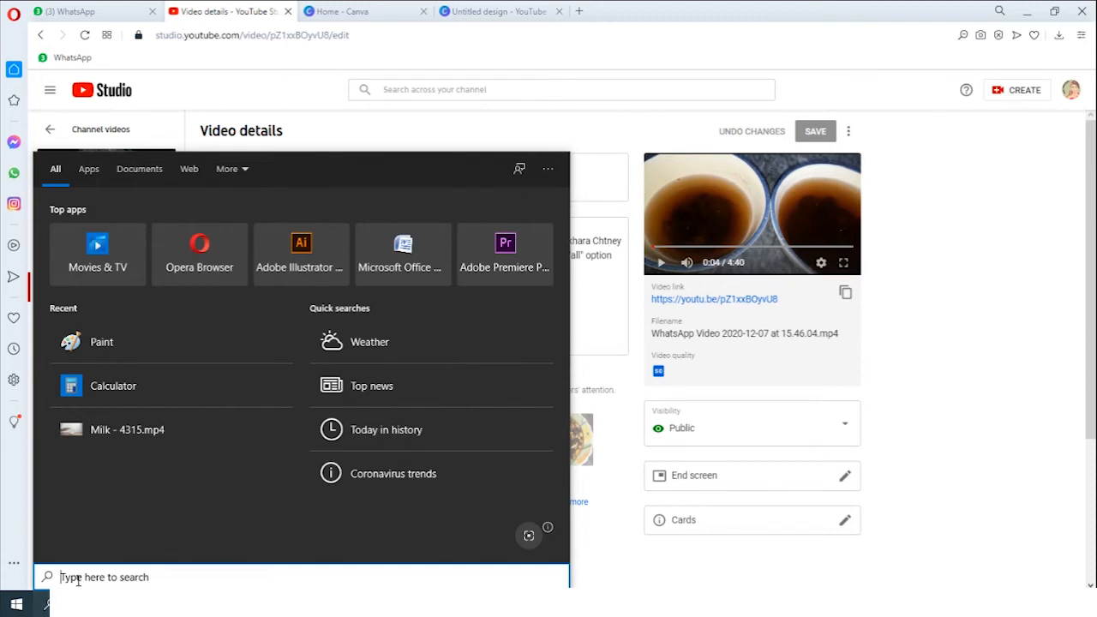
click(94, 343)
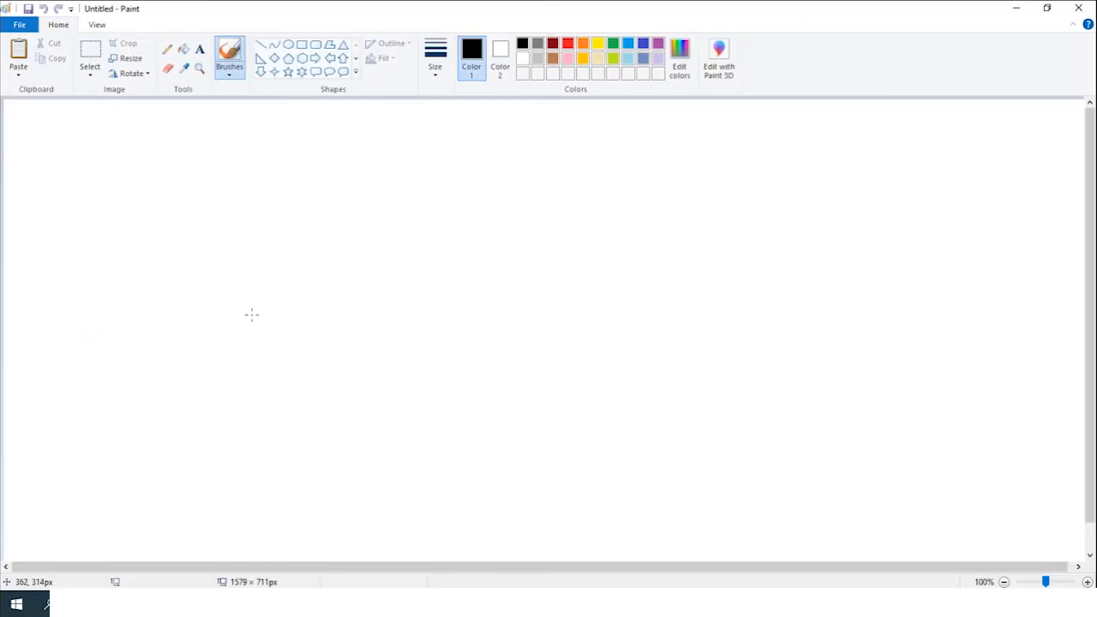
key(ctrl+v)
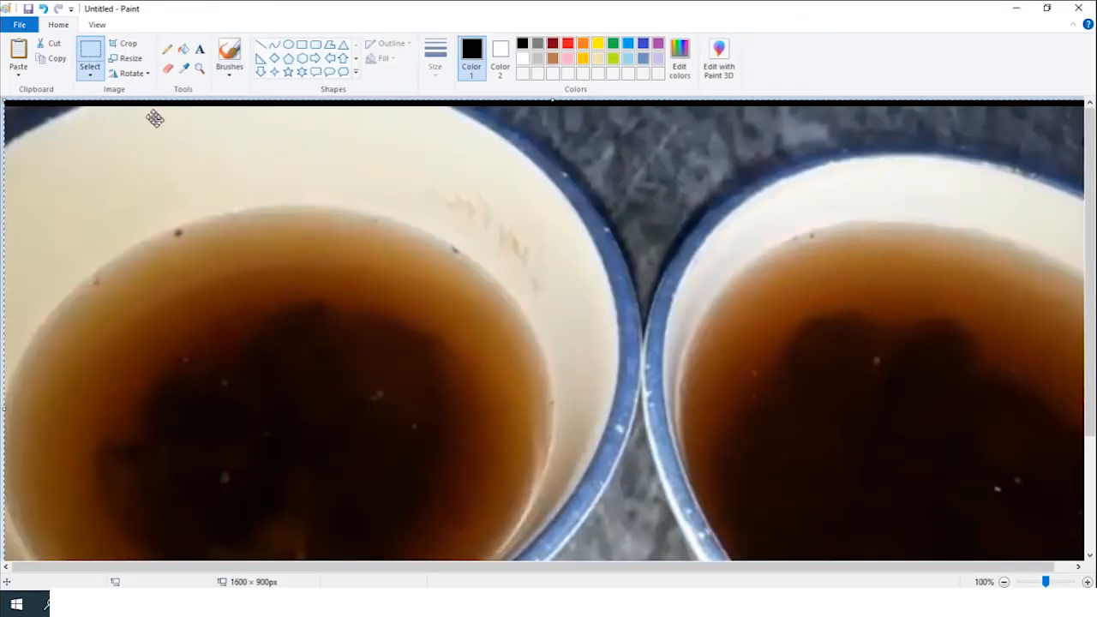
click(28, 10)
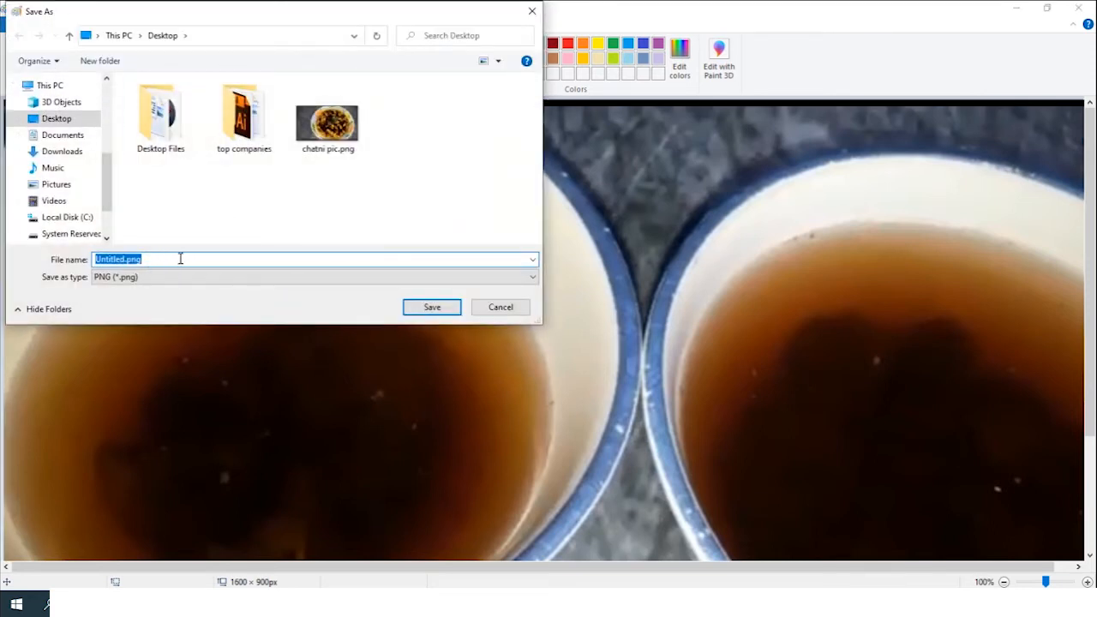
click(429, 308)
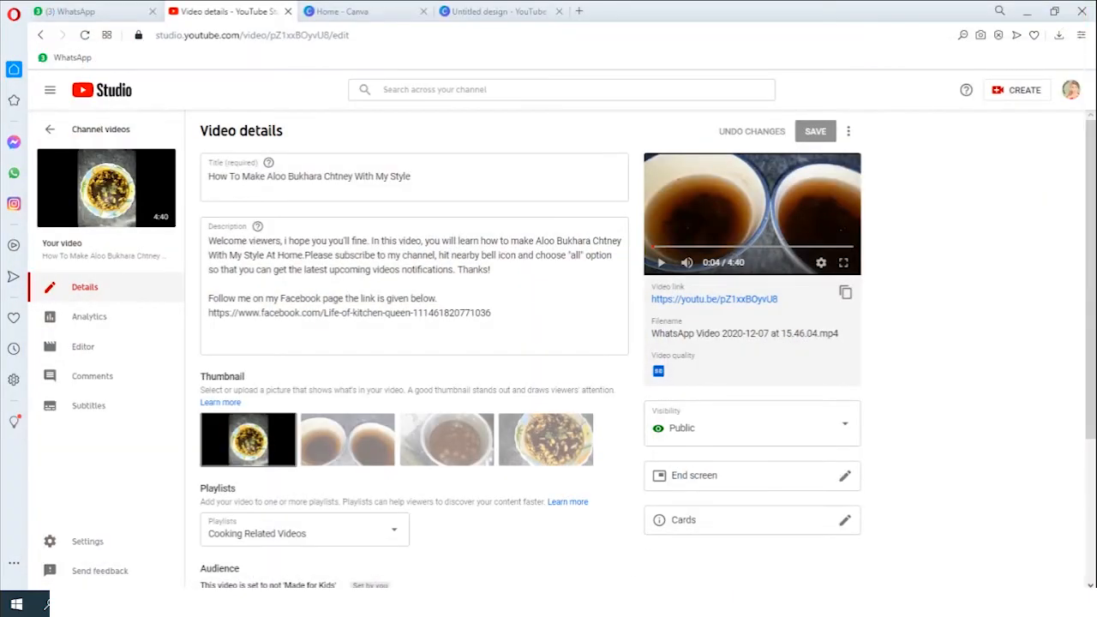
- Return to the untitled YouTube Thumbnail design in Canva and upload the saved two-bowl picture from the device
click(477, 14)
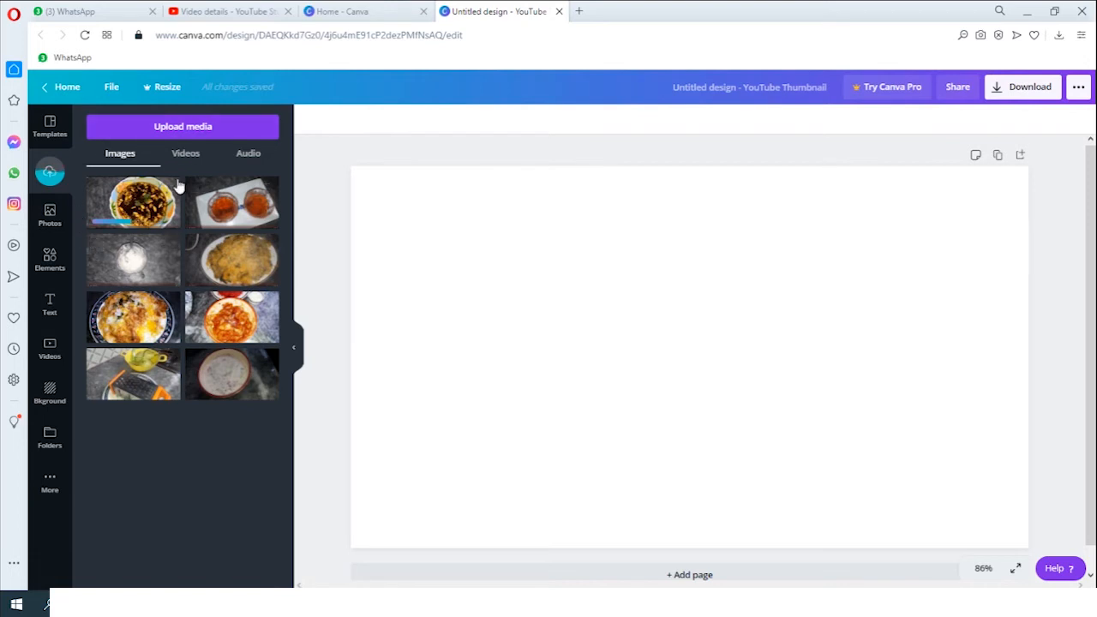
click(177, 130)
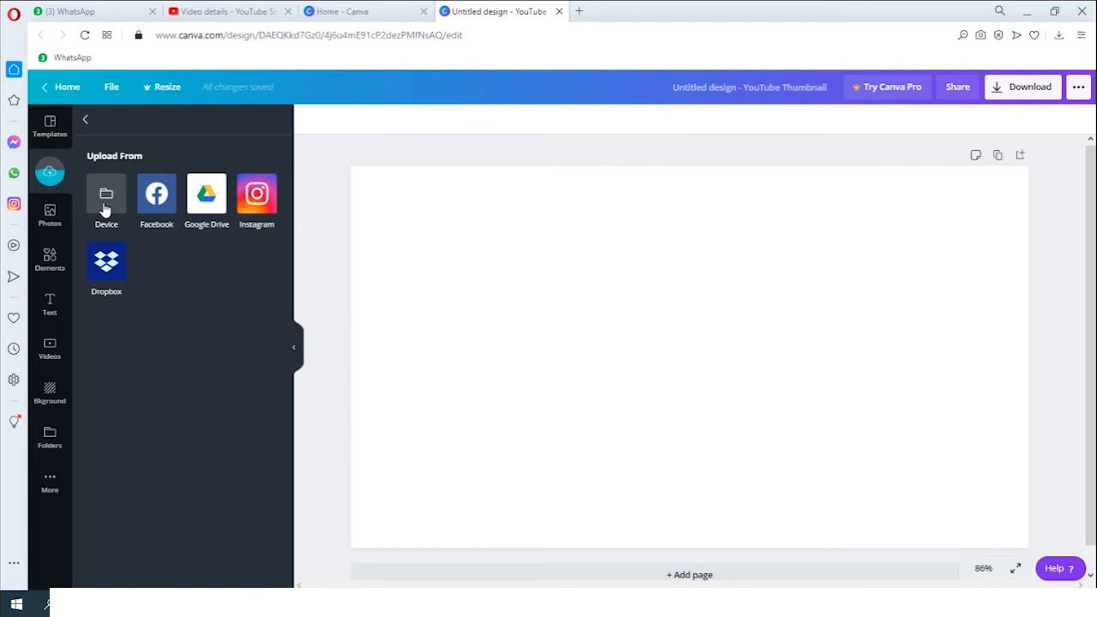
click(105, 206)
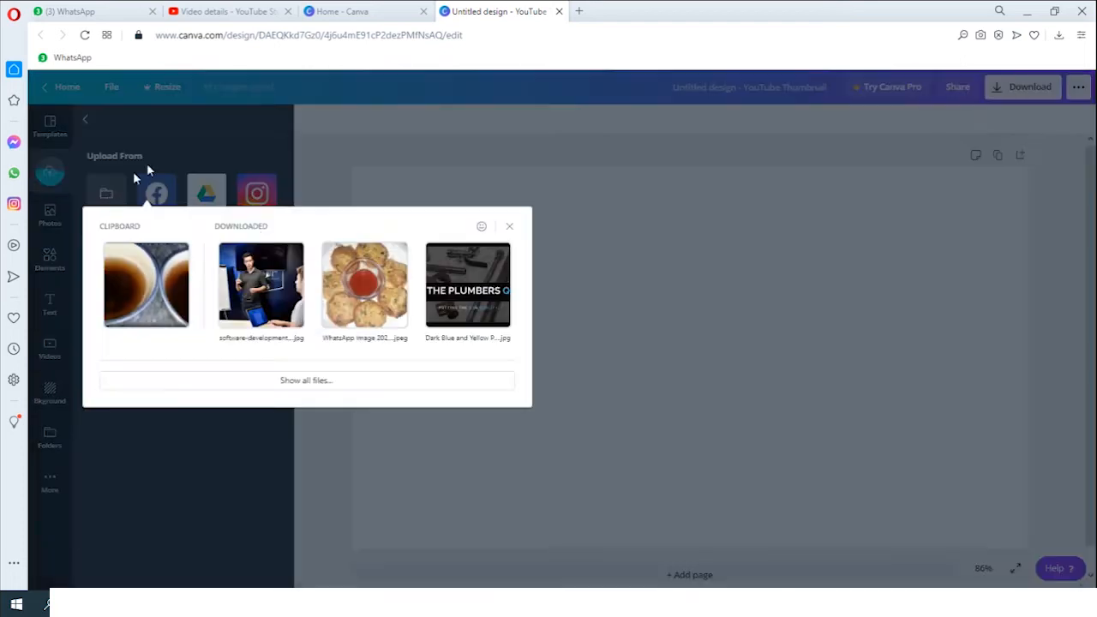
click(330, 386)
click(384, 127)
click(377, 310)
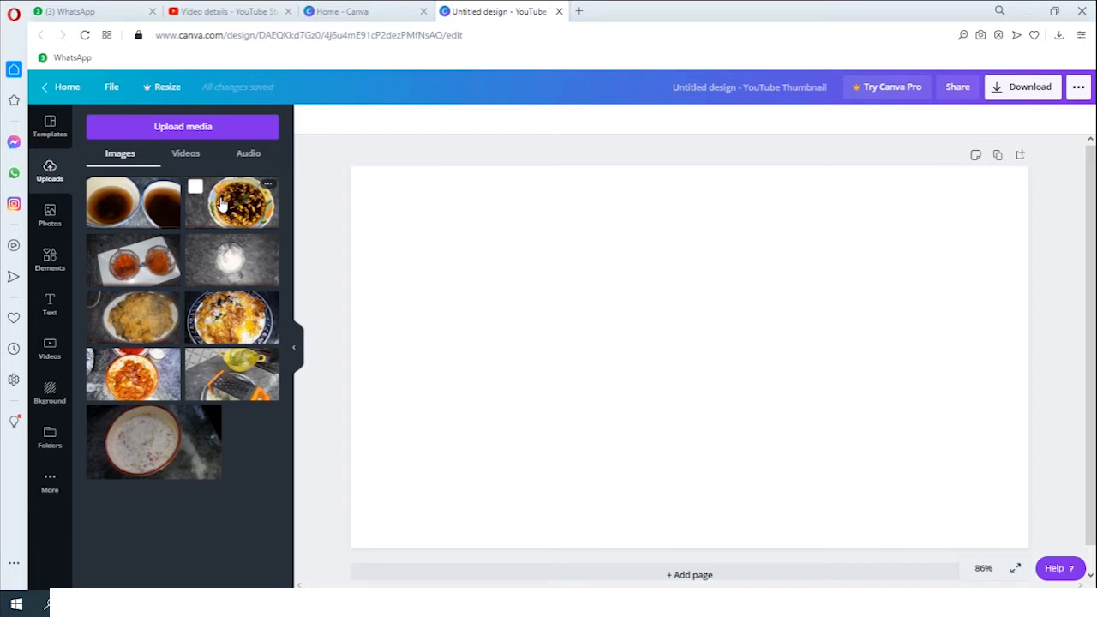
- Add the chutney bowl and two-bowl images to the page, with the chutney toward the right and the two bowls overlapping the left edge
click(221, 204)
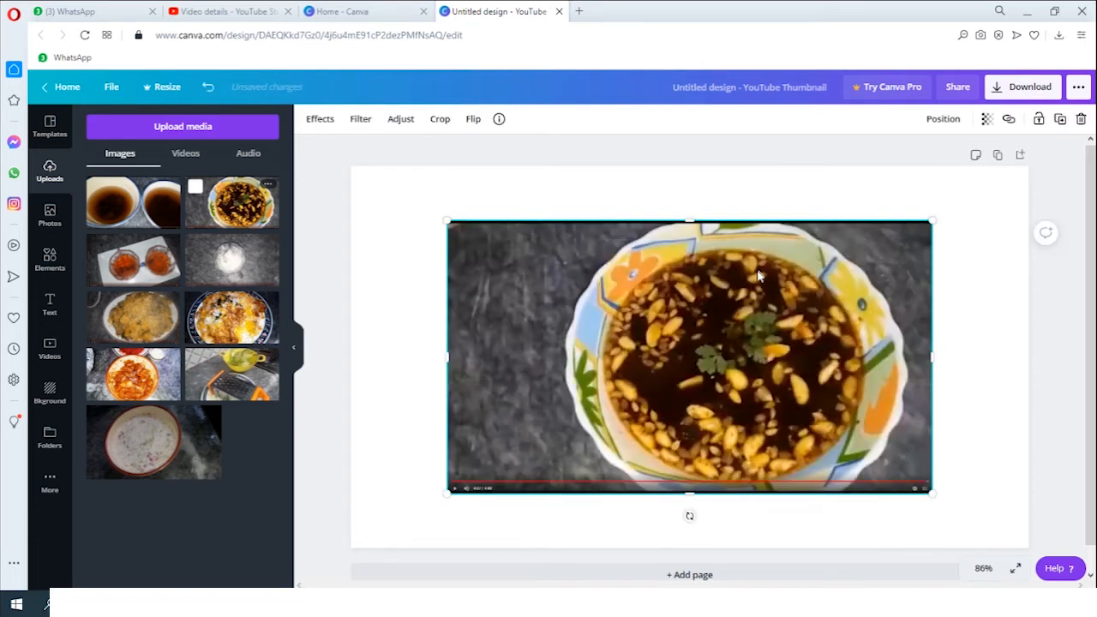
drag(702, 313, 754, 260)
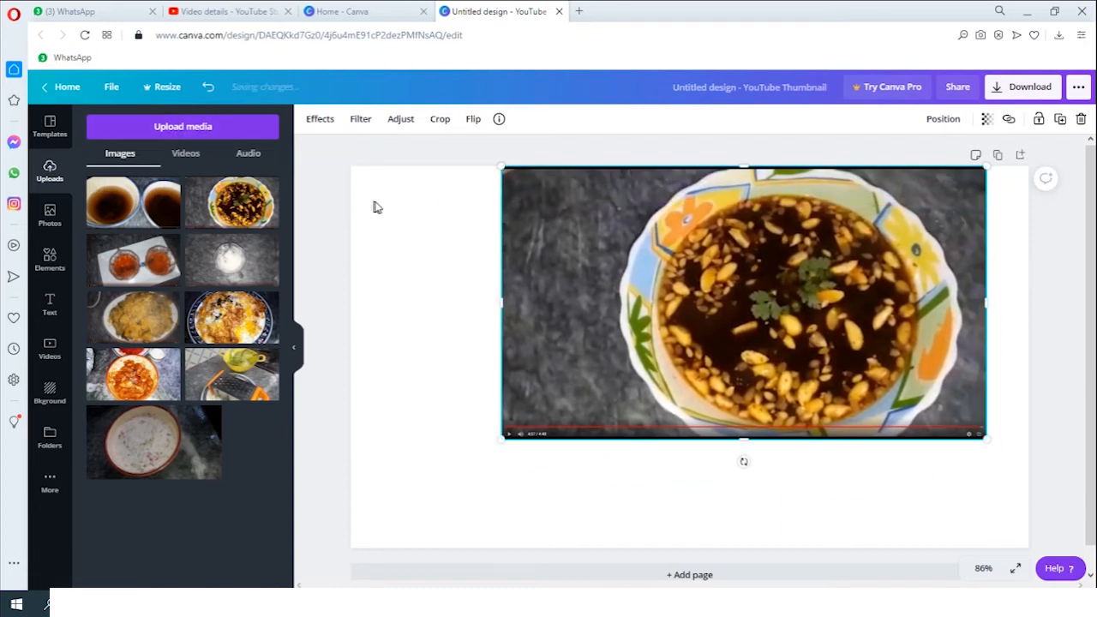
click(112, 202)
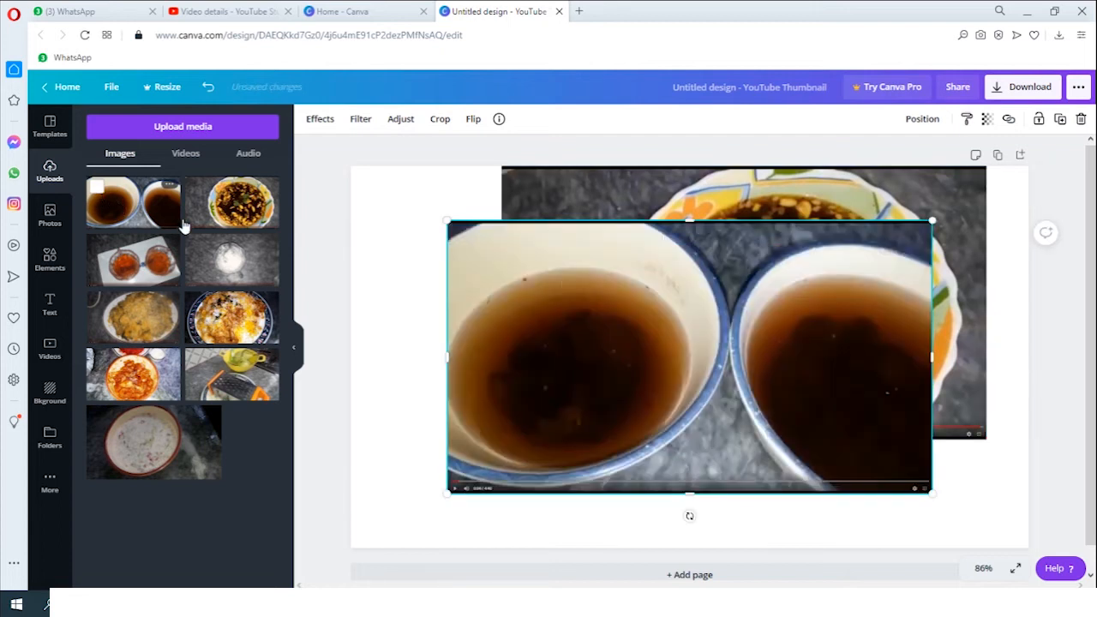
drag(607, 311, 429, 259)
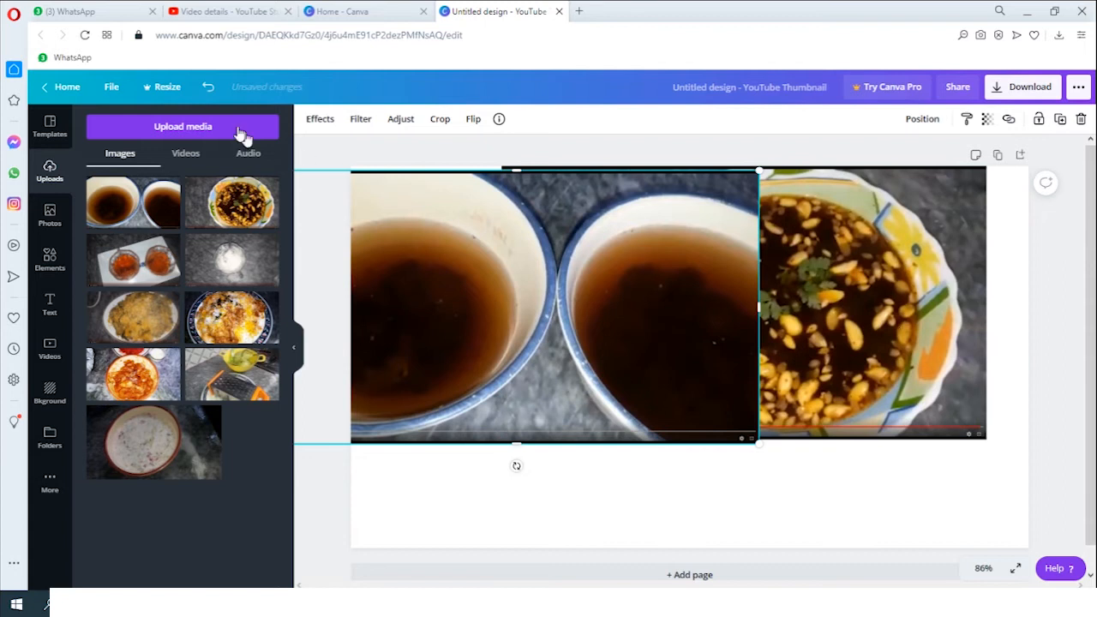
- Shift the chutney image slightly past the page's right edge and move the two-bowl image fully onto the page's left side
click(16, 18)
click(108, 107)
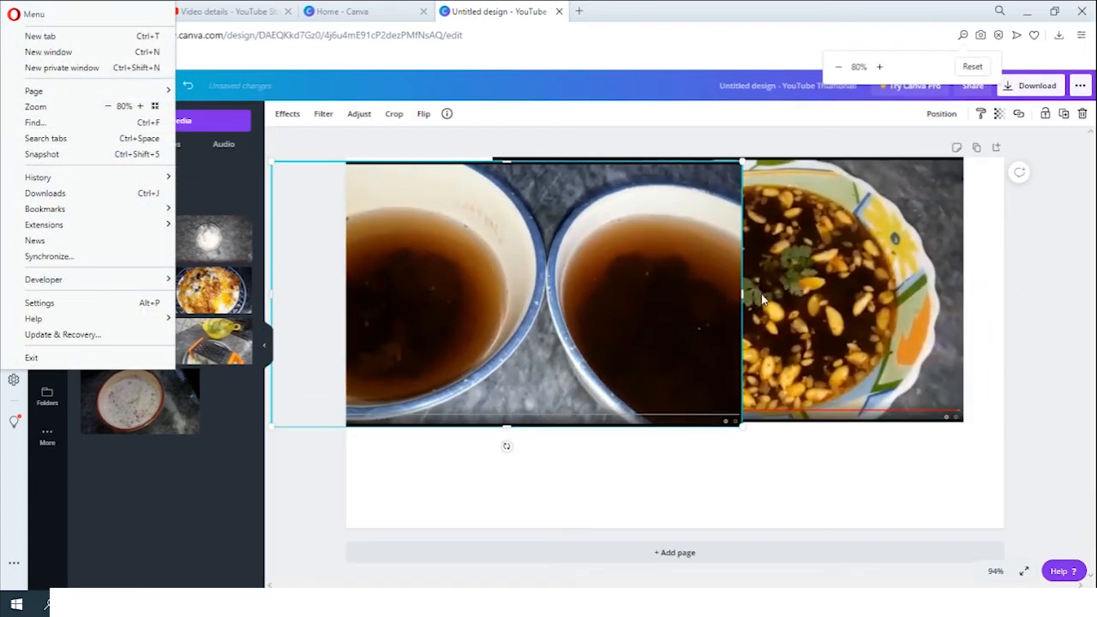
click(316, 156)
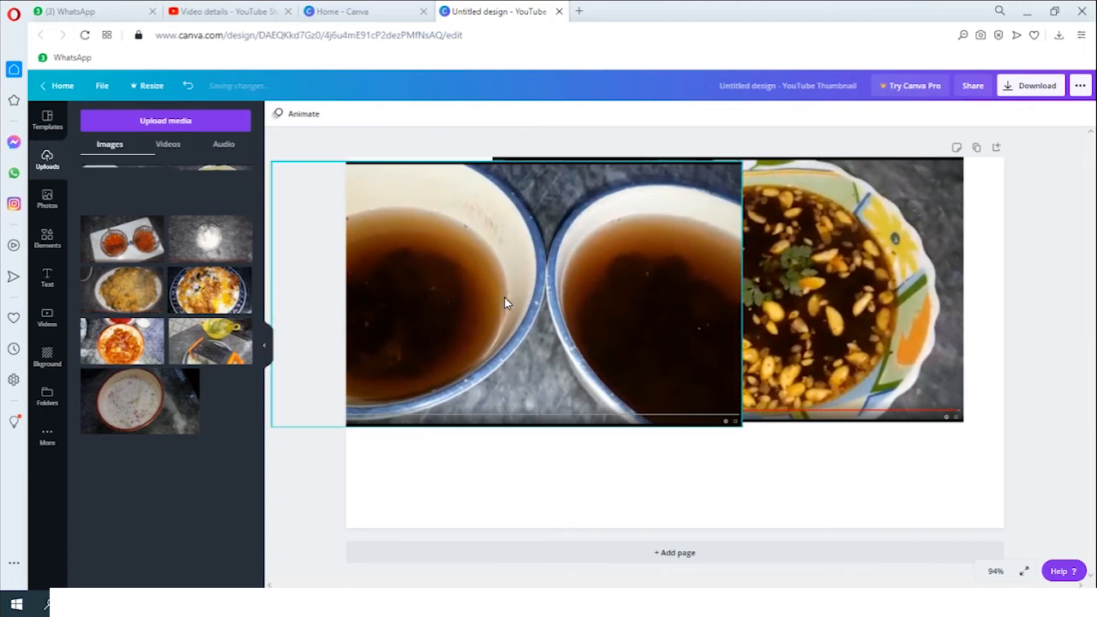
drag(750, 317, 922, 332)
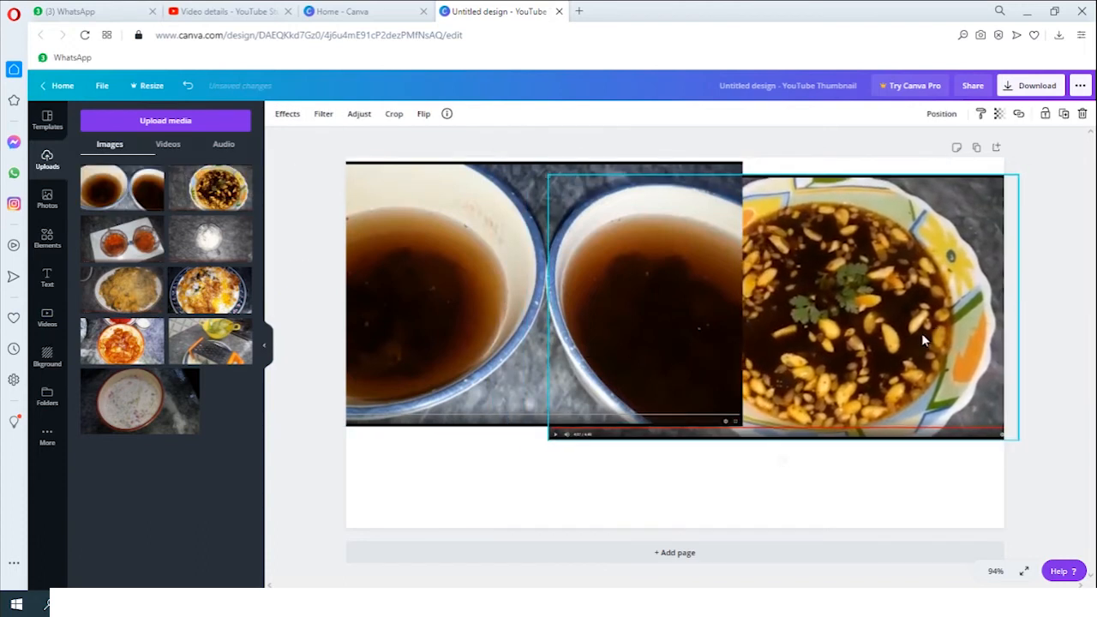
drag(468, 337, 543, 326)
drag(561, 271, 563, 312)
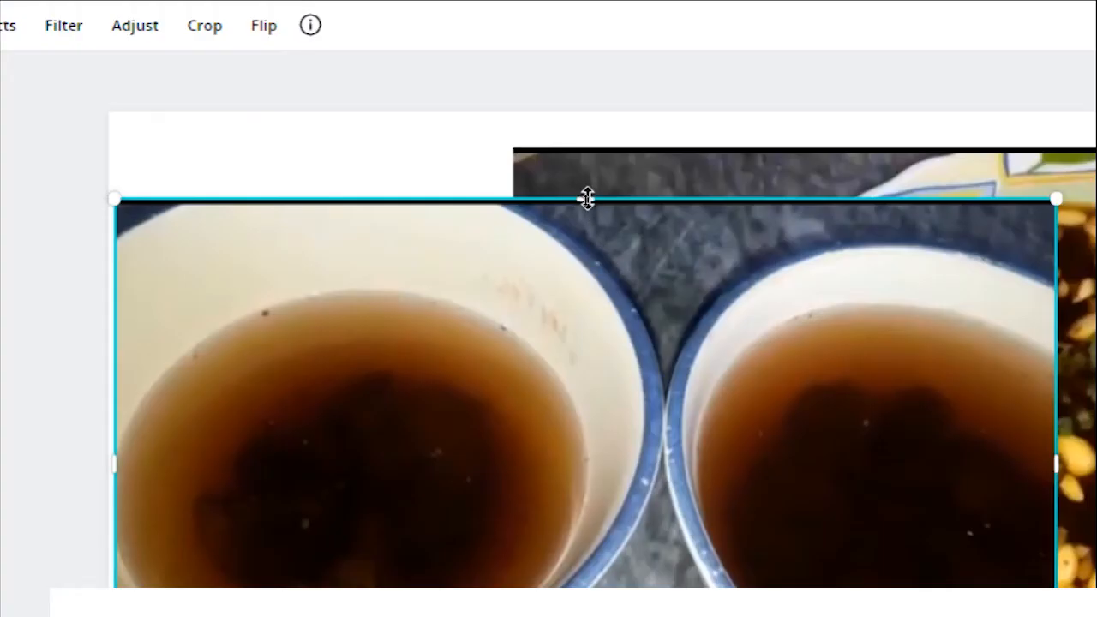
- Stretch the two-bowl image up and down to cover the page's full height, aligned with the page's left edge
drag(587, 198, 566, 126)
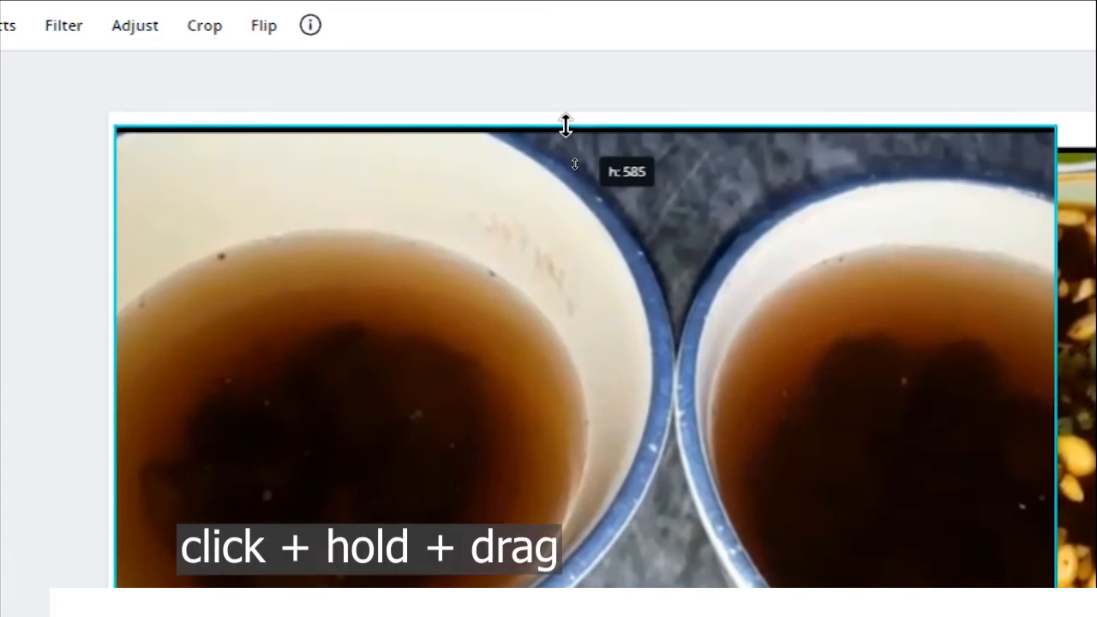
drag(566, 126, 566, 126)
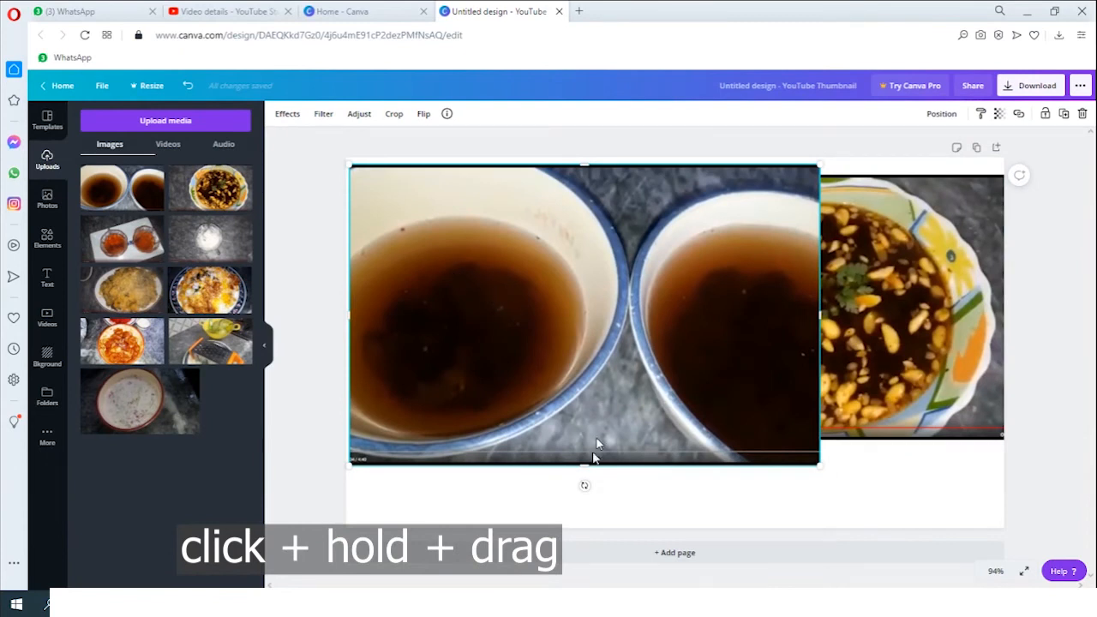
drag(586, 474, 605, 521)
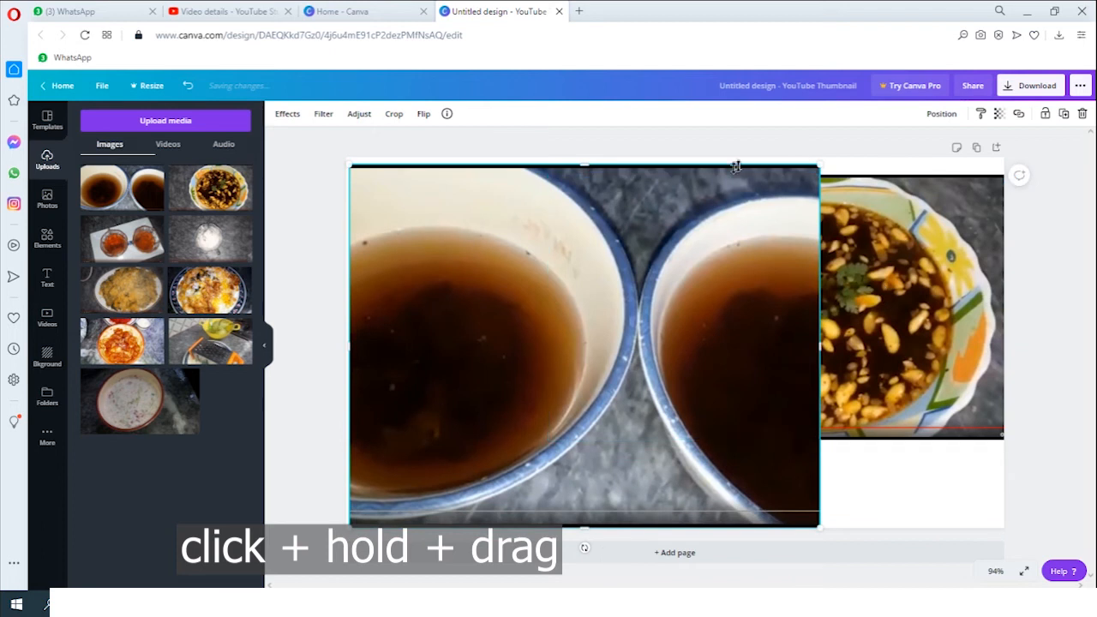
drag(578, 277, 573, 280)
drag(582, 161, 582, 158)
drag(580, 522, 581, 531)
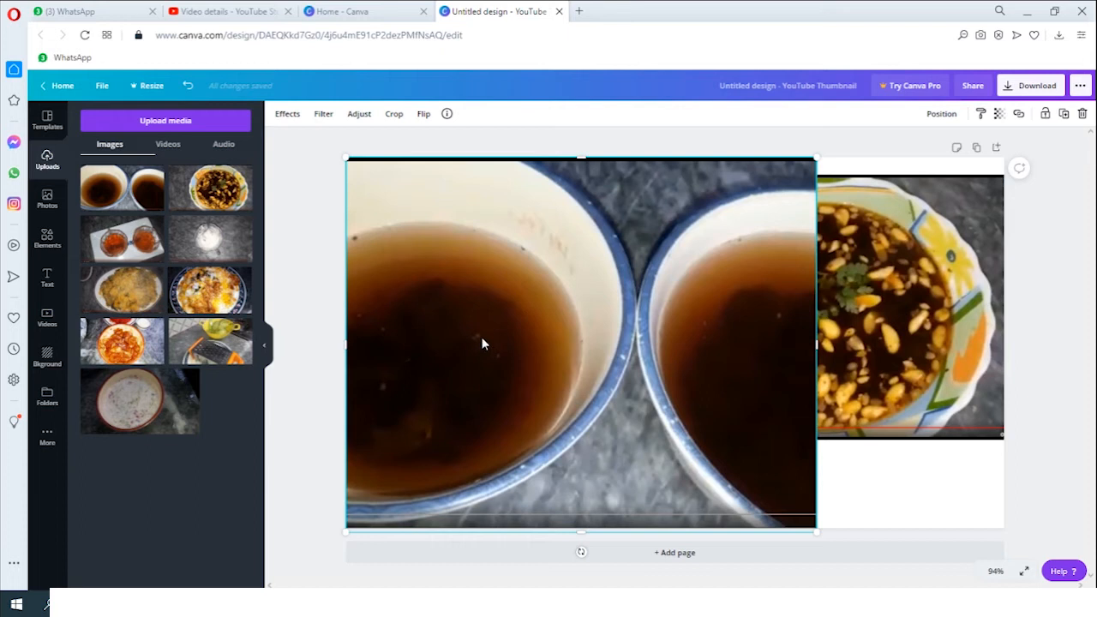
- Reframe the two-bowl image by extending its left and lower sides and narrowing its right side to cover roughly the page's left half
drag(342, 342, 311, 343)
drag(471, 345, 507, 347)
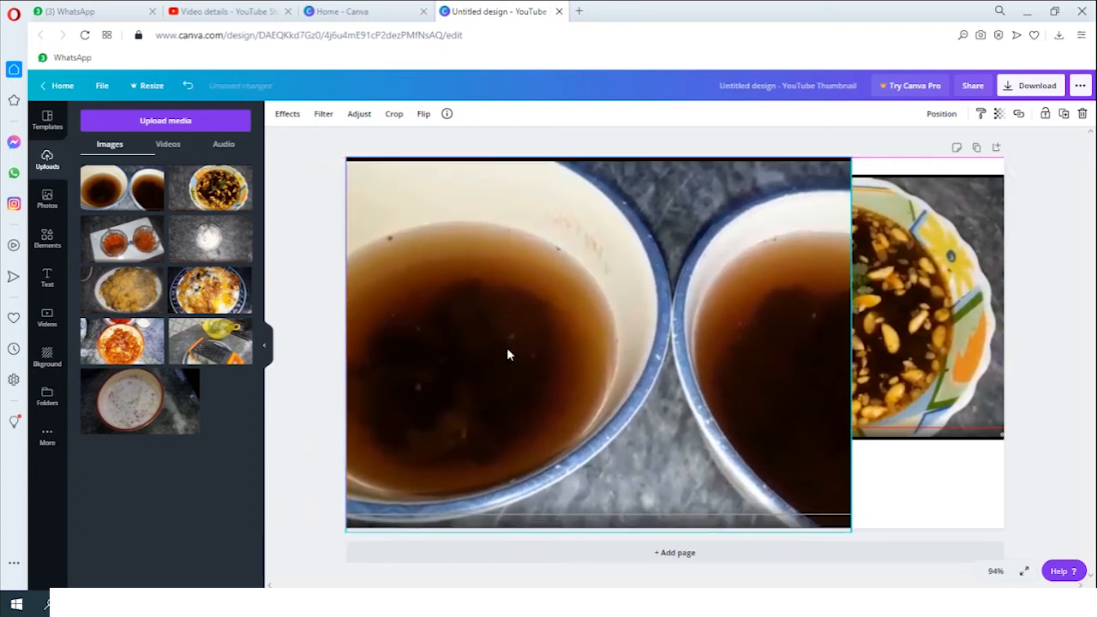
drag(335, 344, 312, 344)
drag(464, 355, 437, 346)
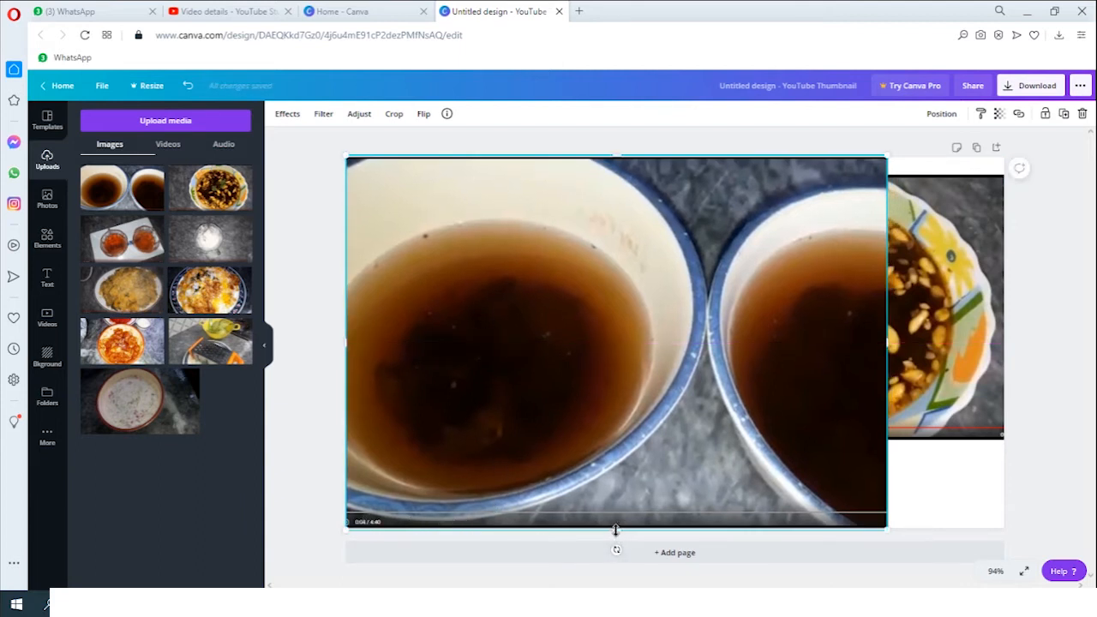
drag(615, 533, 617, 549)
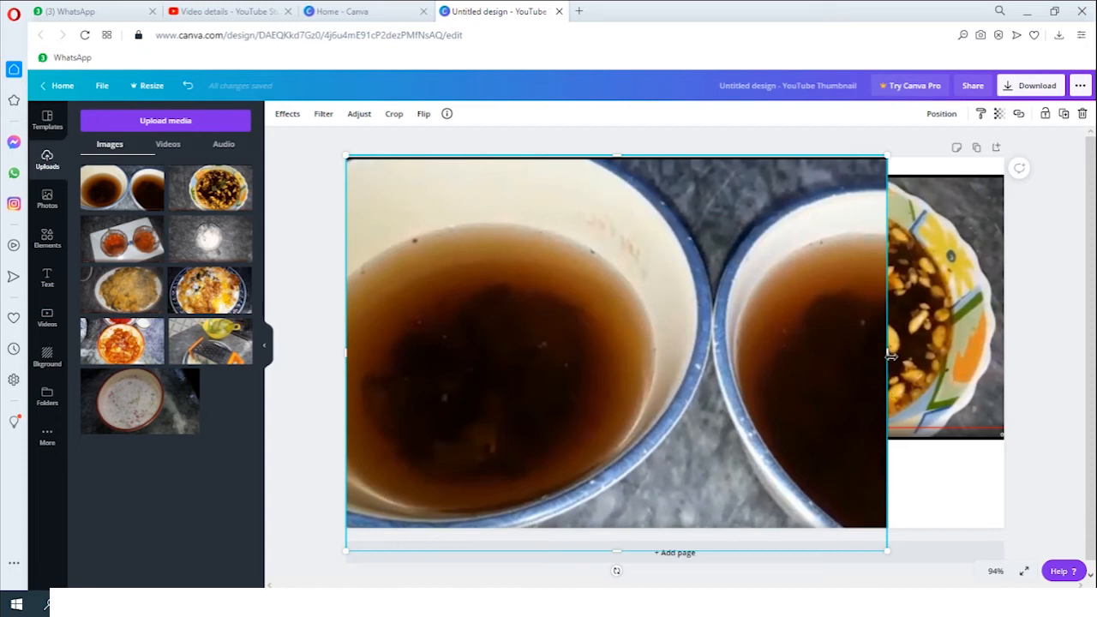
drag(887, 354, 660, 385)
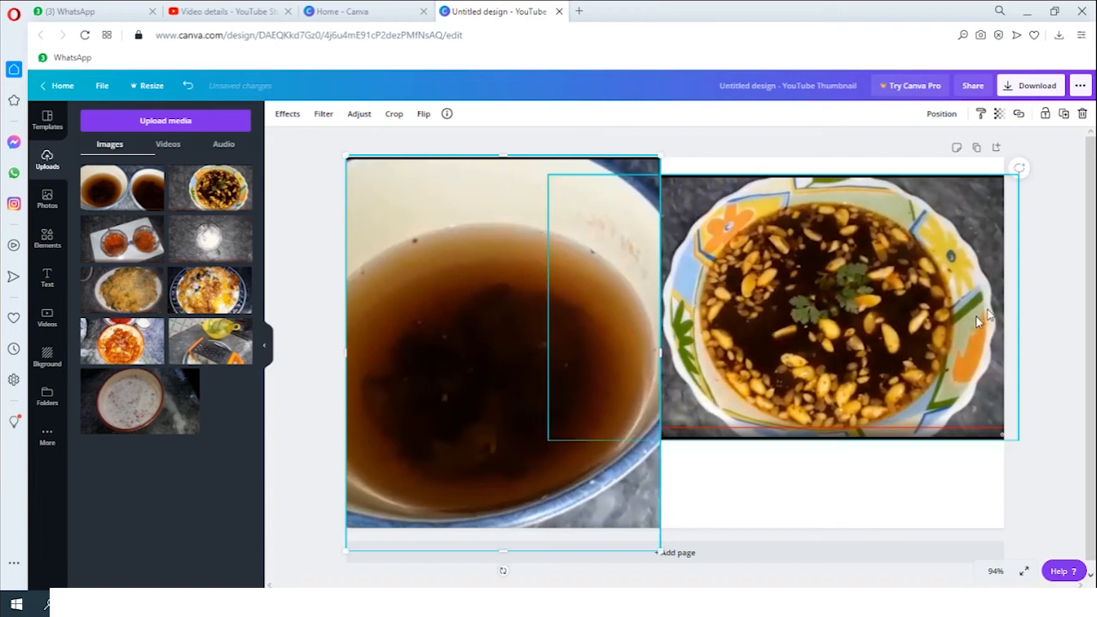
- Stretch the chutney image to the page's full height and trim its left side to meet the two-bowl image
click(924, 332)
drag(781, 441, 784, 551)
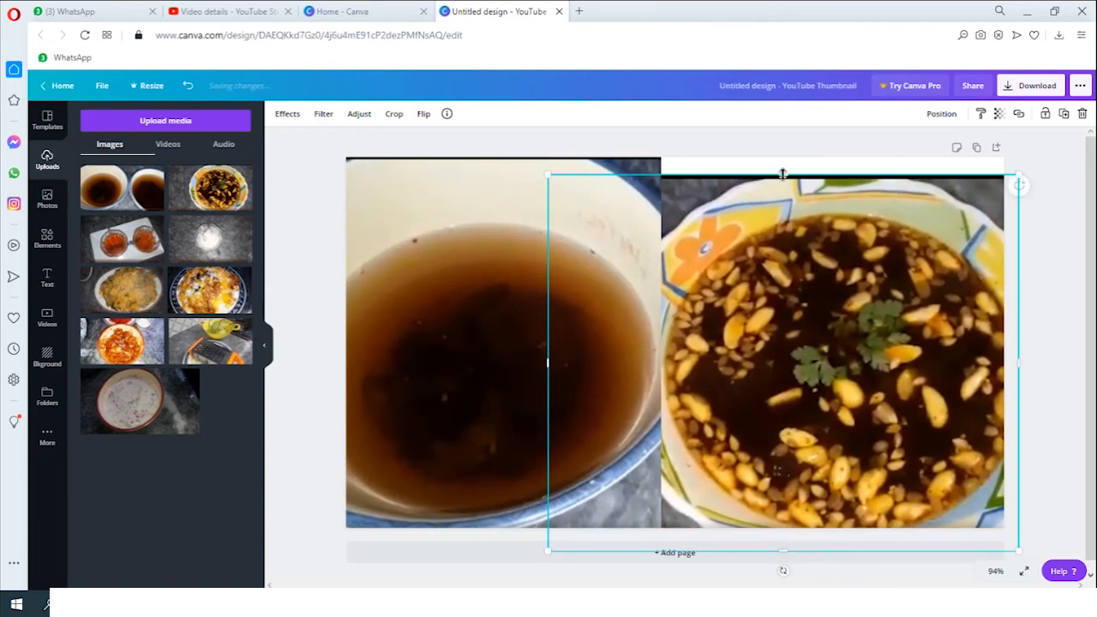
drag(782, 174, 785, 153)
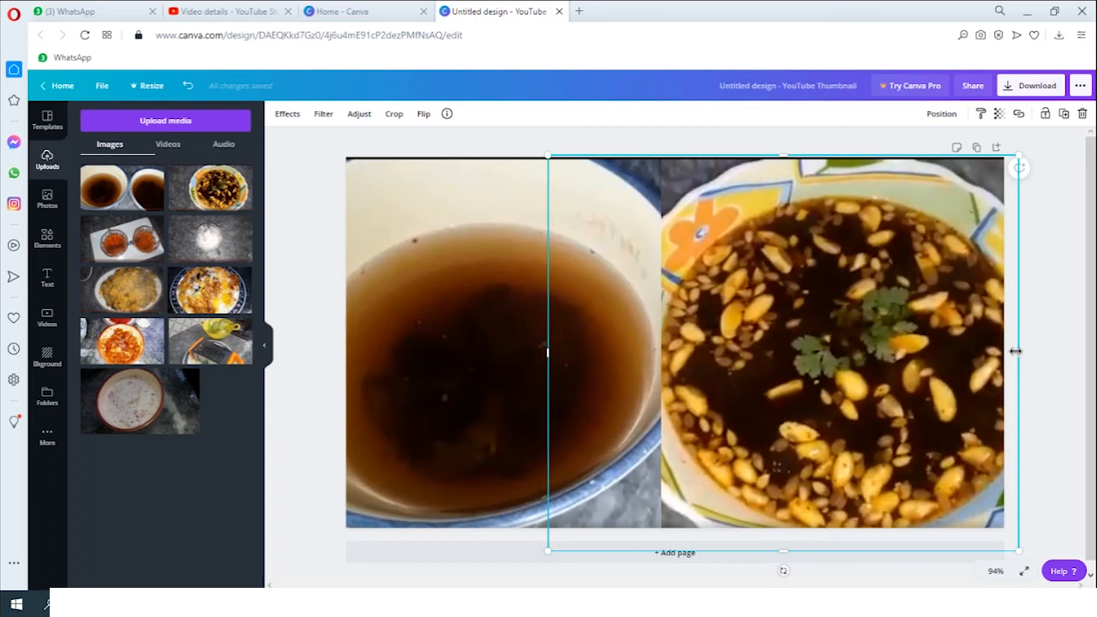
drag(565, 351, 661, 361)
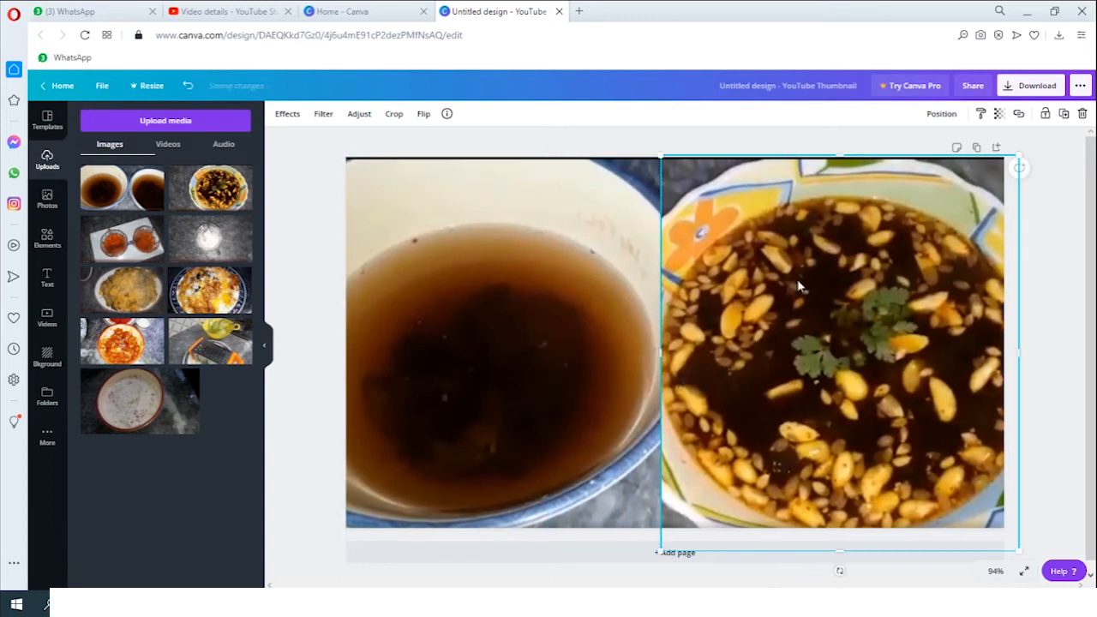
click(586, 318)
click(767, 317)
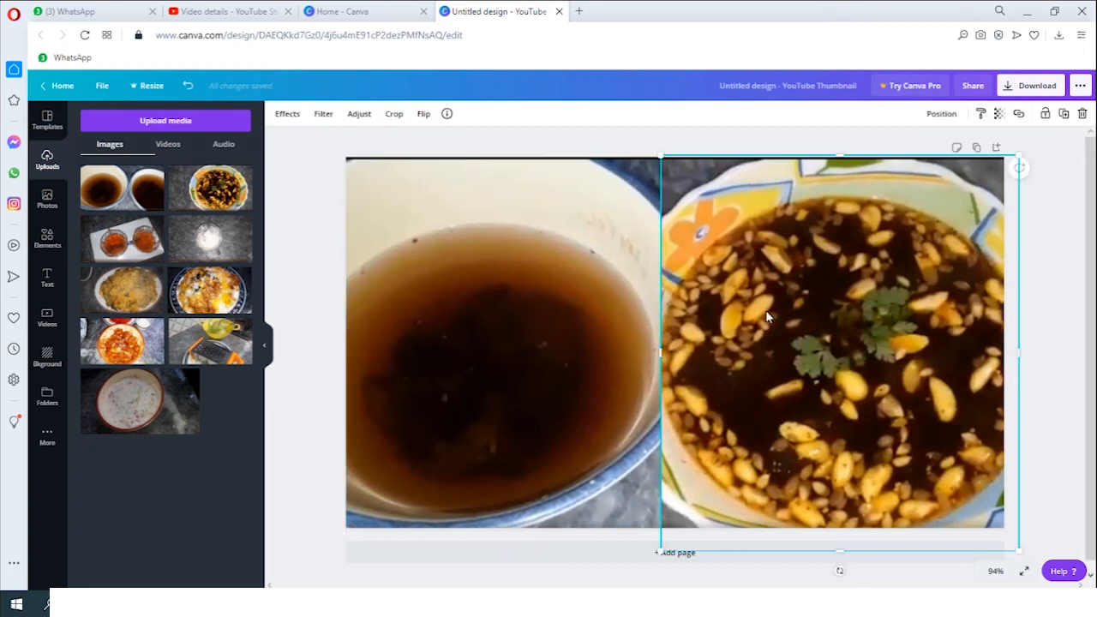
click(608, 146)
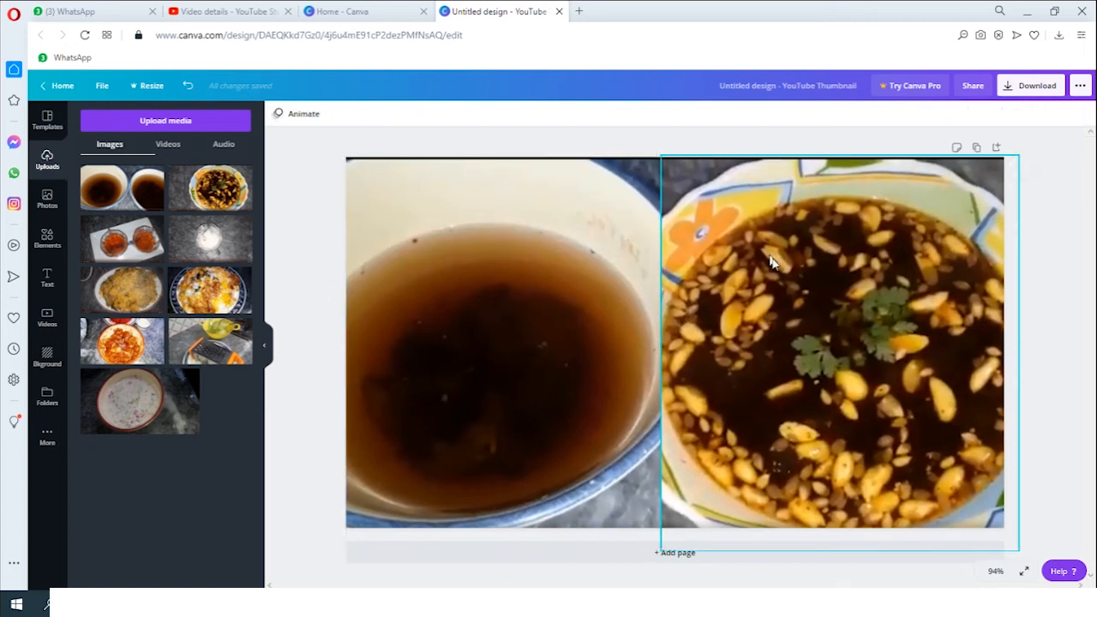
- Set the browser zoom to 90% and browse the chutney image's available effects and filters
click(769, 361)
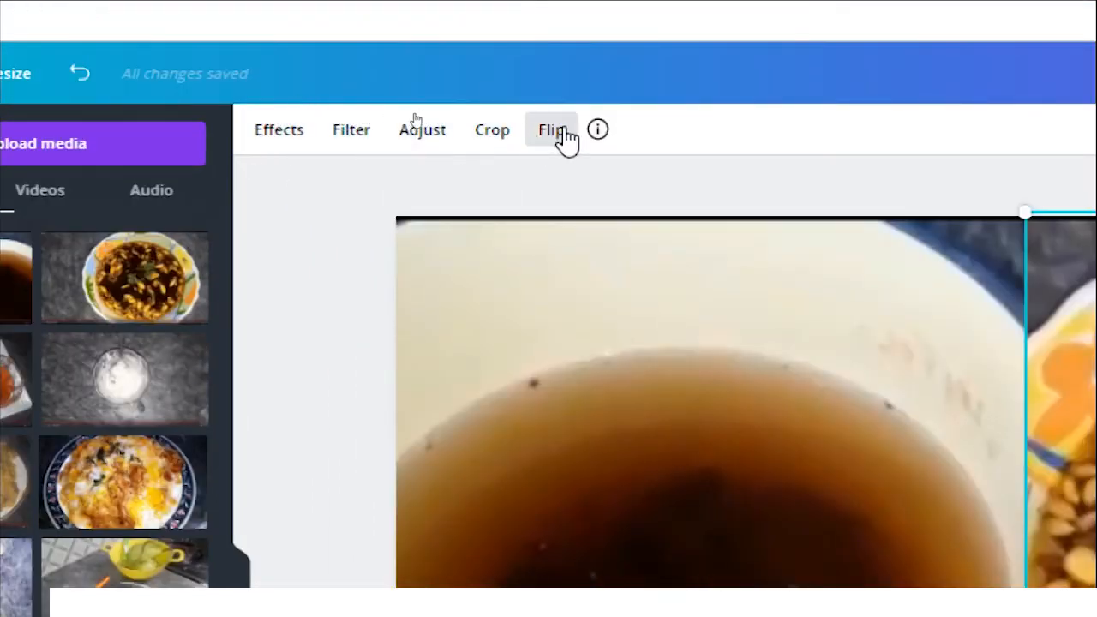
click(267, 135)
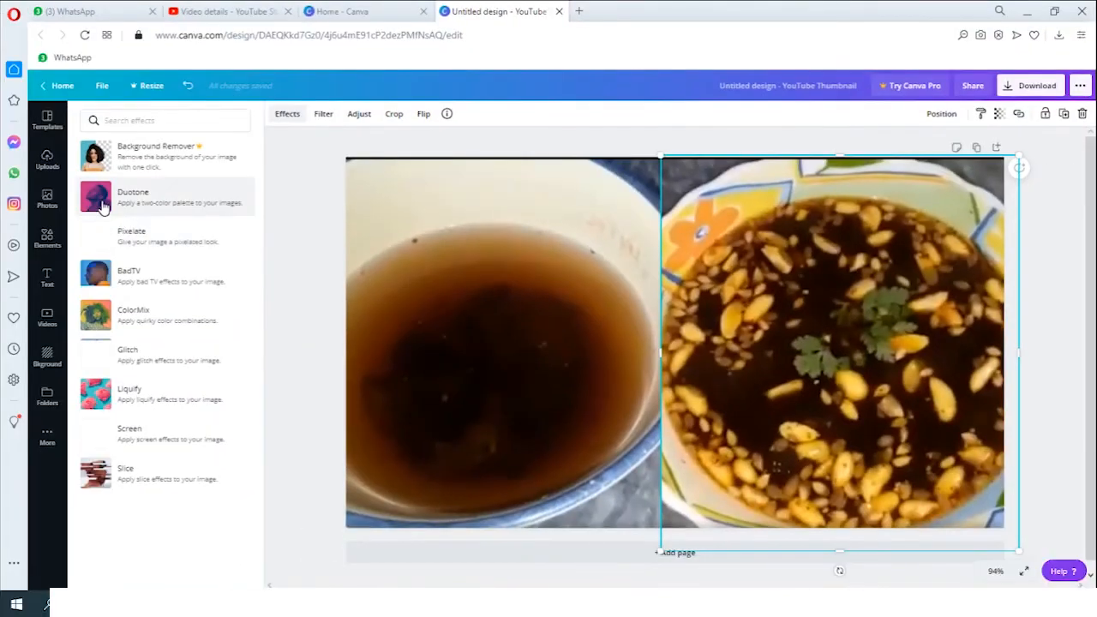
click(14, 14)
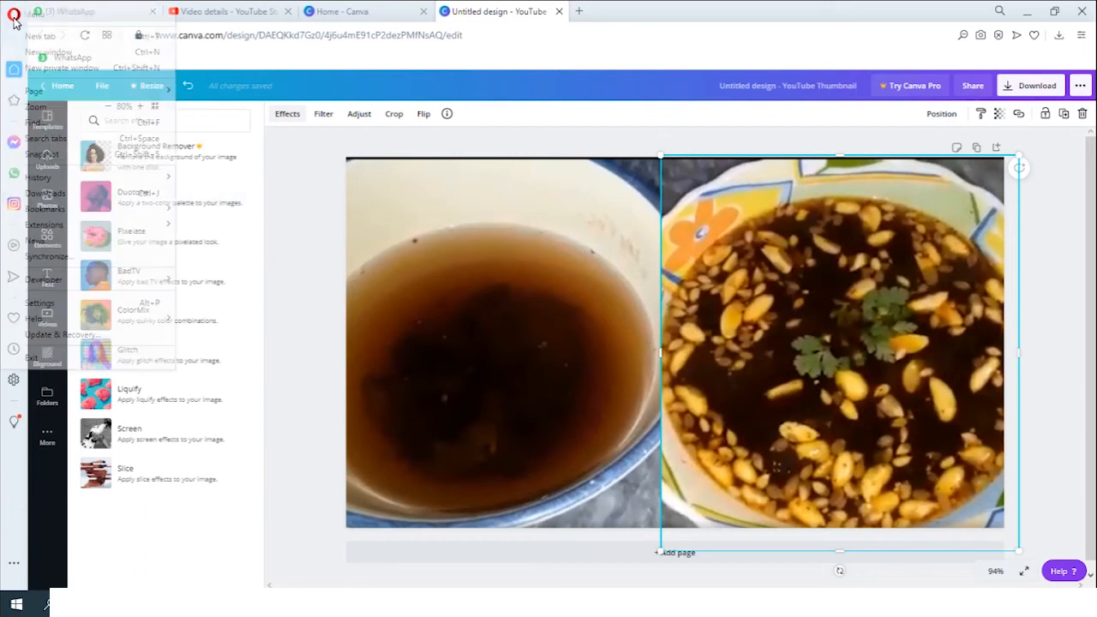
click(142, 106)
click(303, 193)
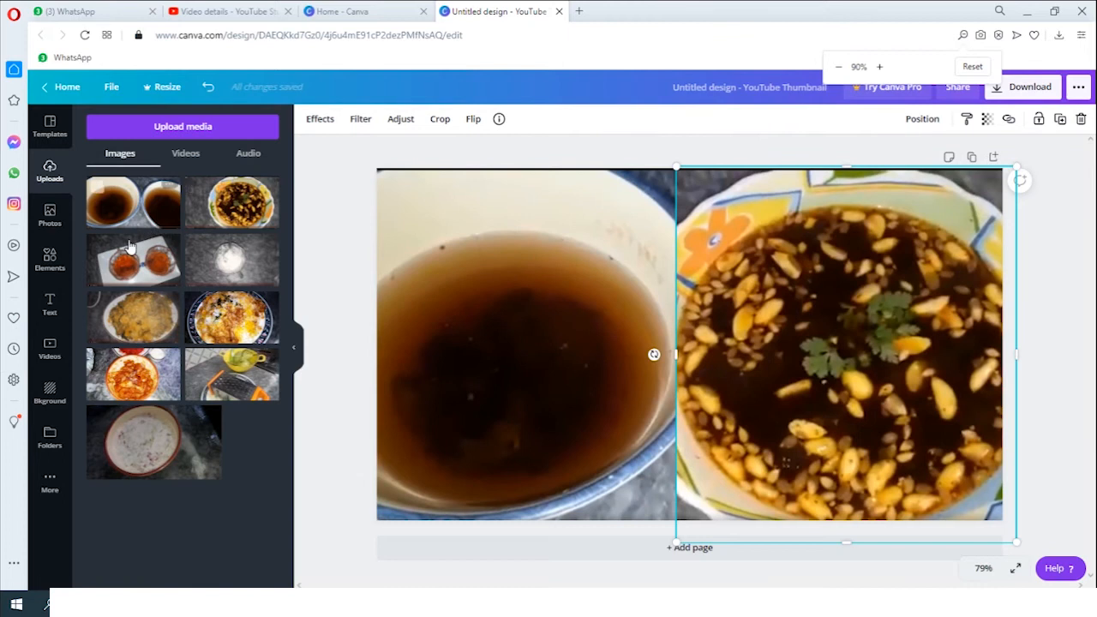
click(322, 120)
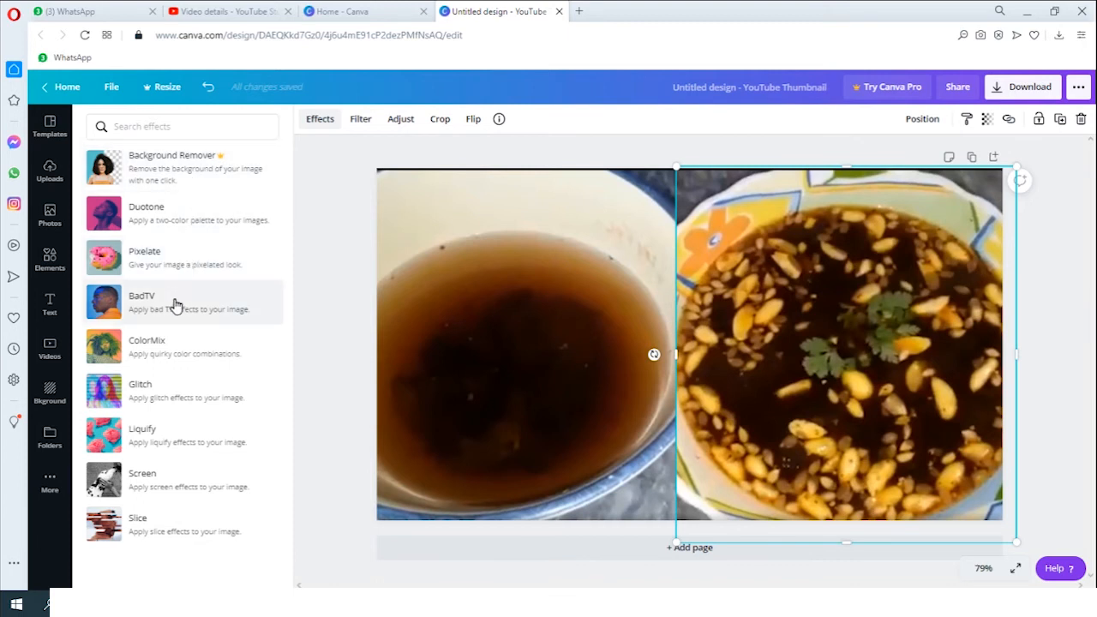
click(360, 120)
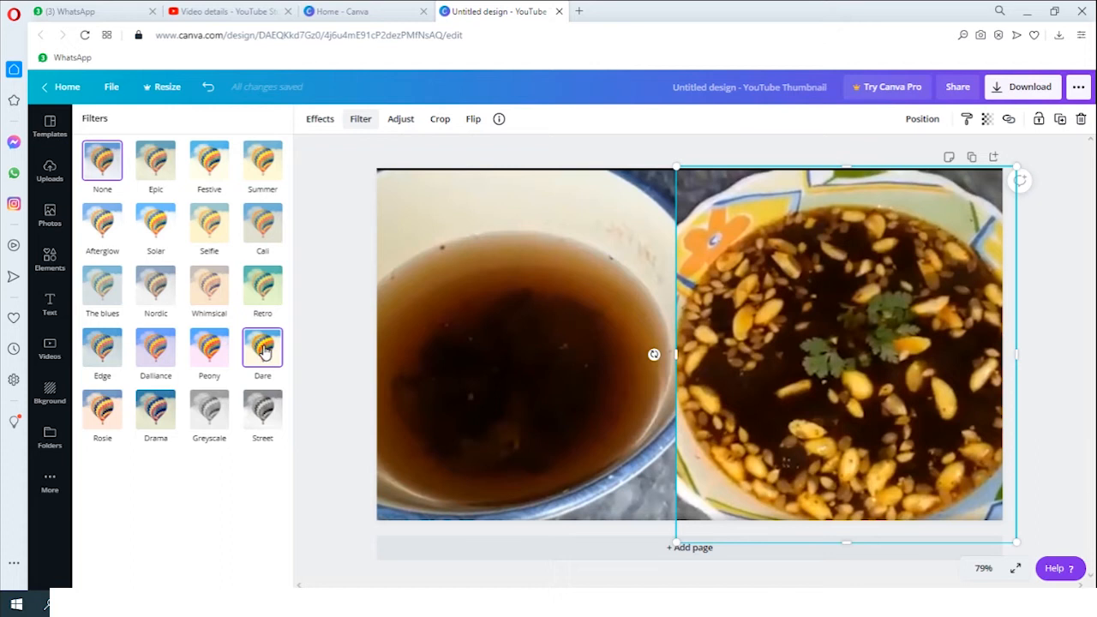
- Nudge the chutney image slightly upward, keeping it against the two-bowl image's right edge
drag(771, 320, 772, 322)
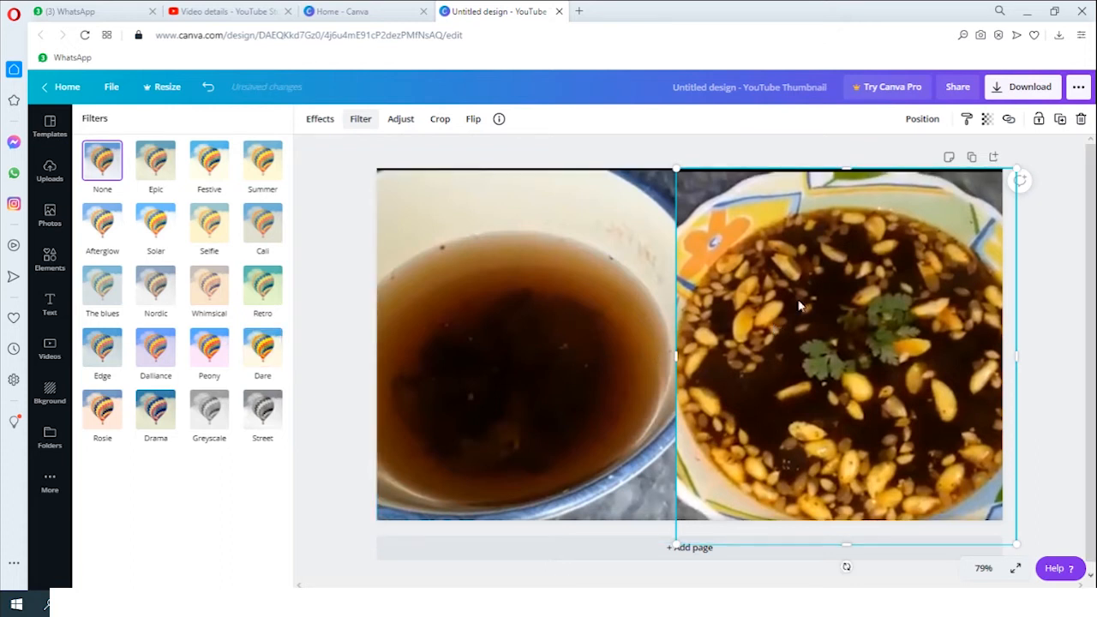
drag(780, 348, 833, 337)
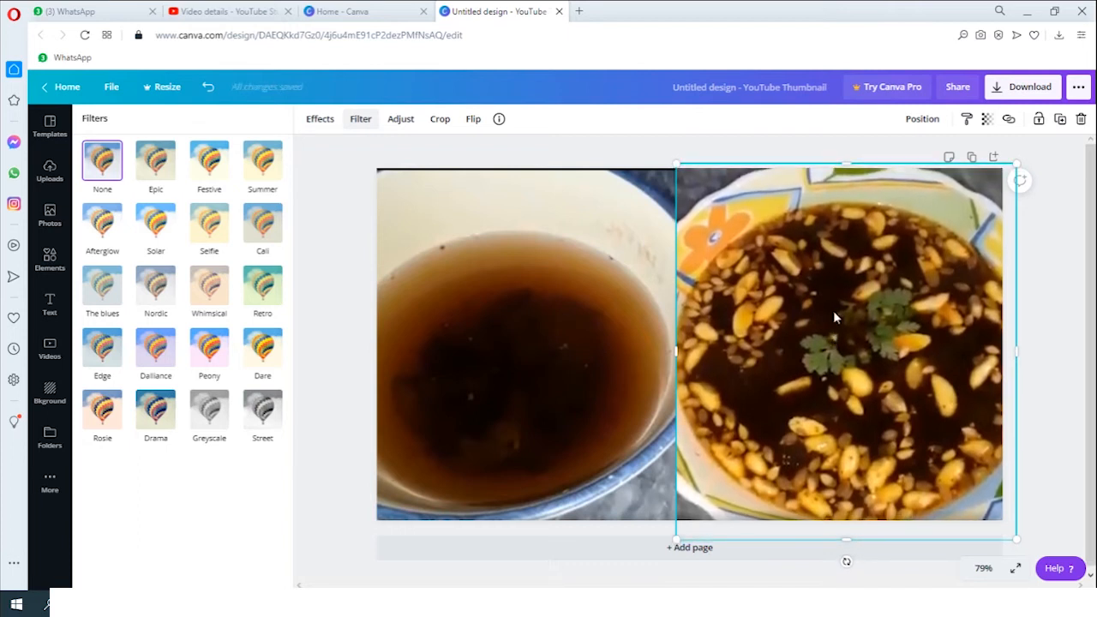
key(Up)
- Try the Dare and Rosie filters on the two-bowl image, resetting the filter to None after each
click(532, 301)
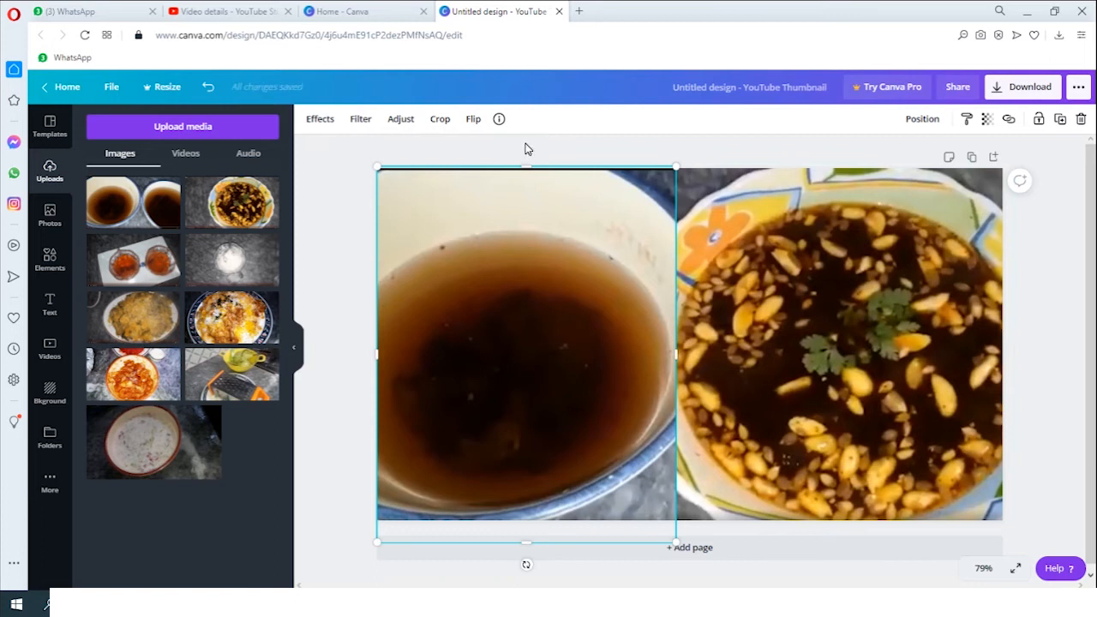
click(324, 220)
click(494, 314)
click(361, 121)
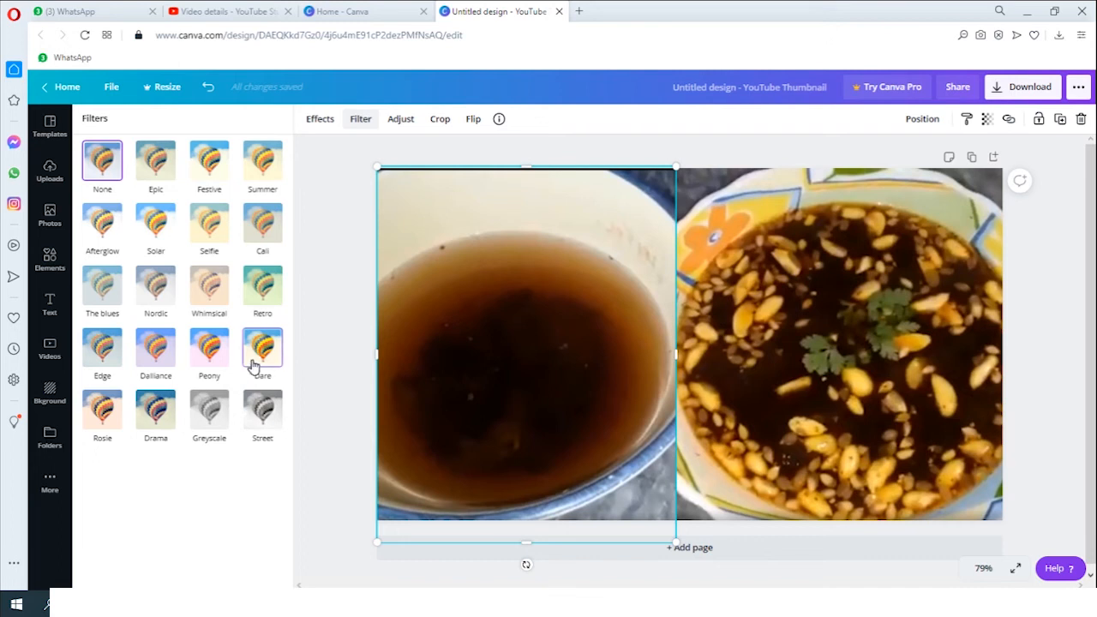
click(263, 357)
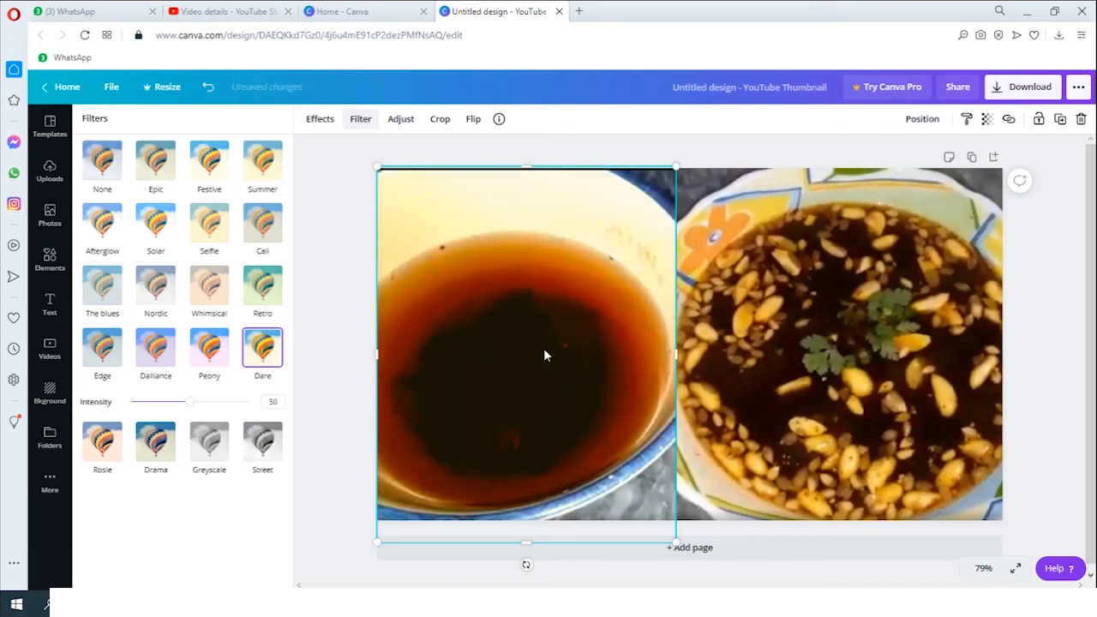
click(103, 167)
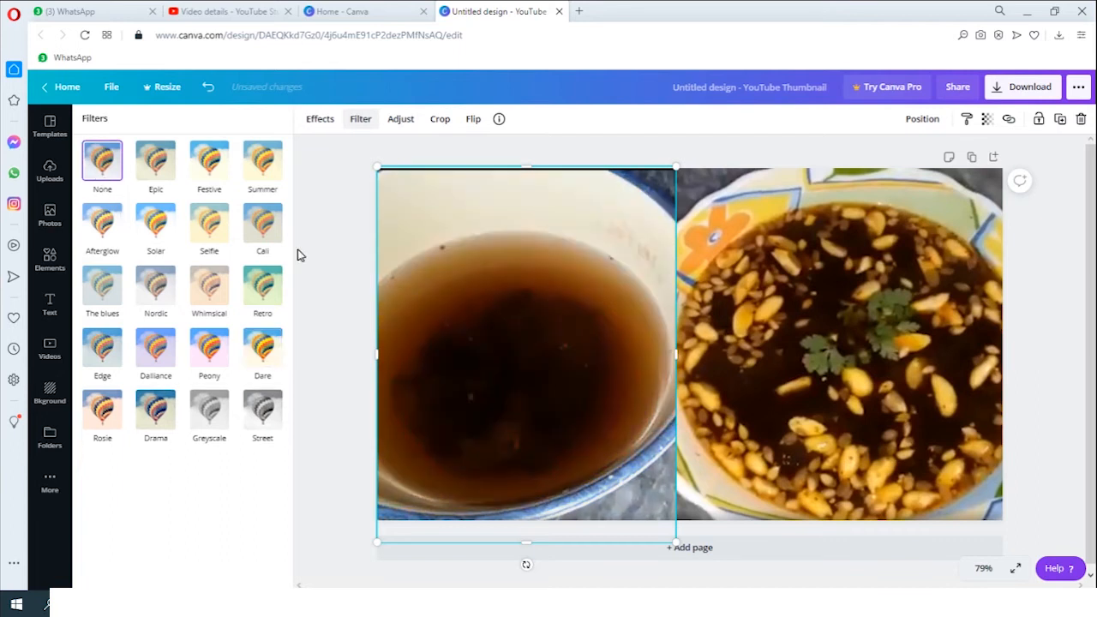
click(102, 414)
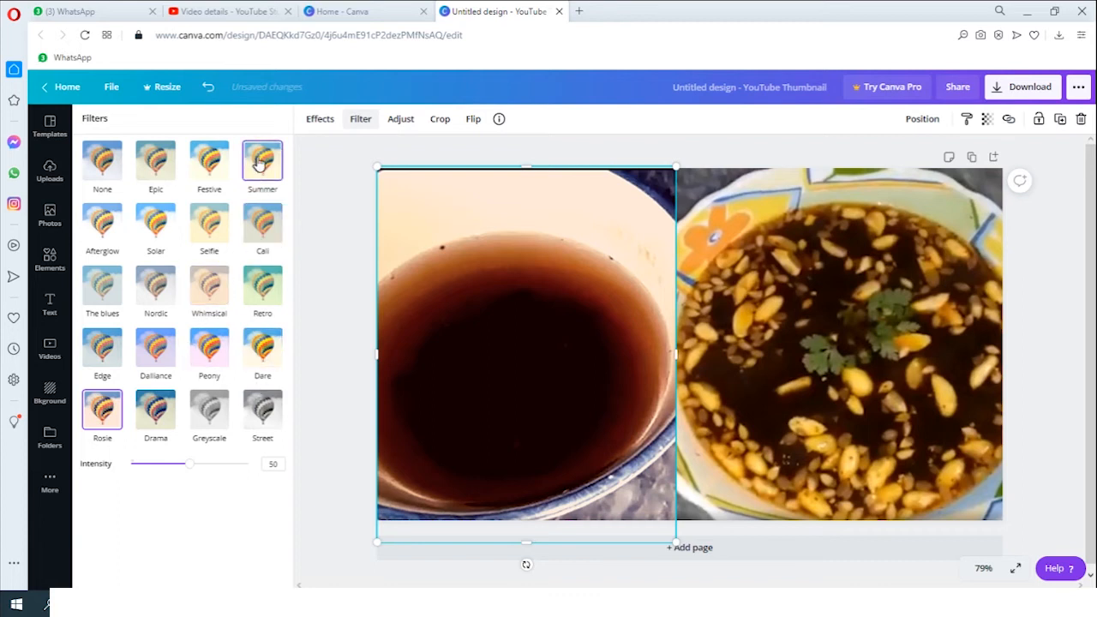
click(102, 167)
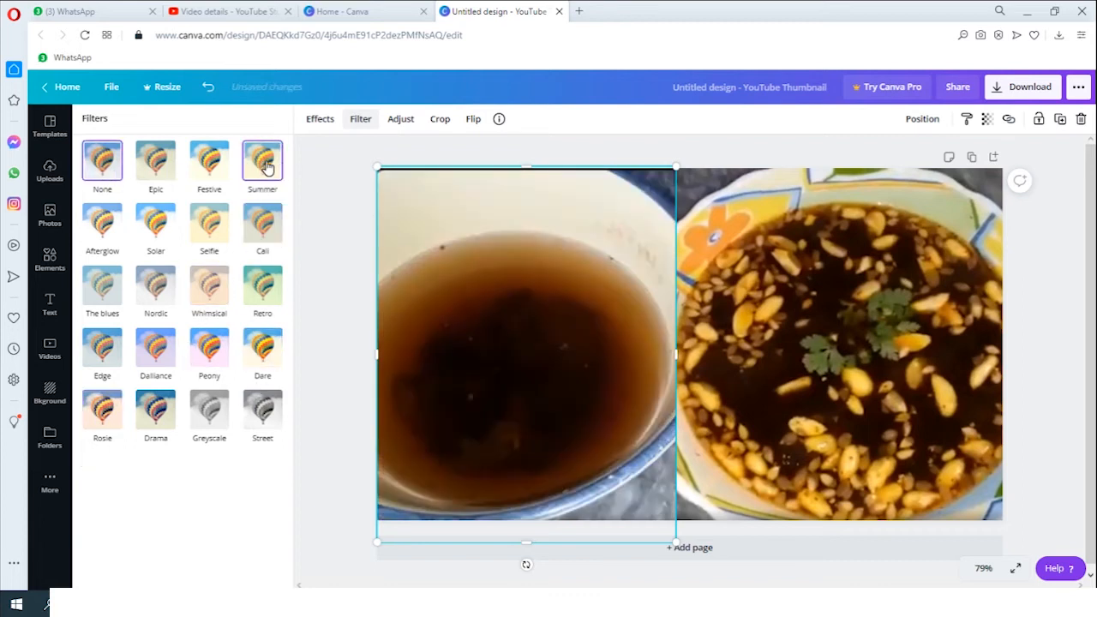
- Try the Summer filter on both the two-bowl image and the chutney image
click(265, 167)
click(790, 306)
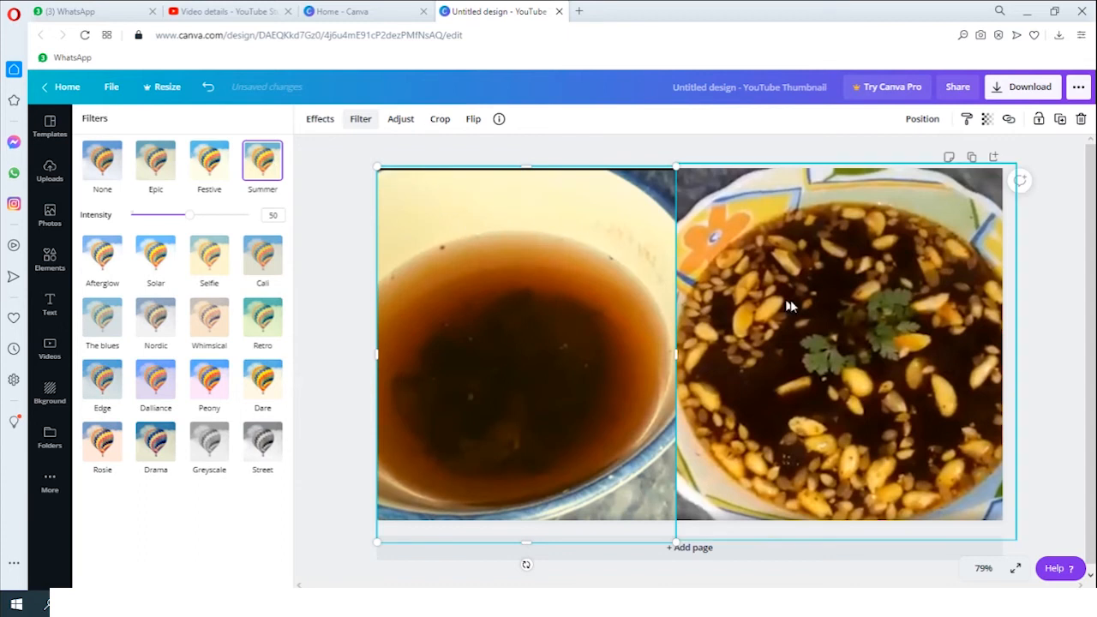
click(260, 167)
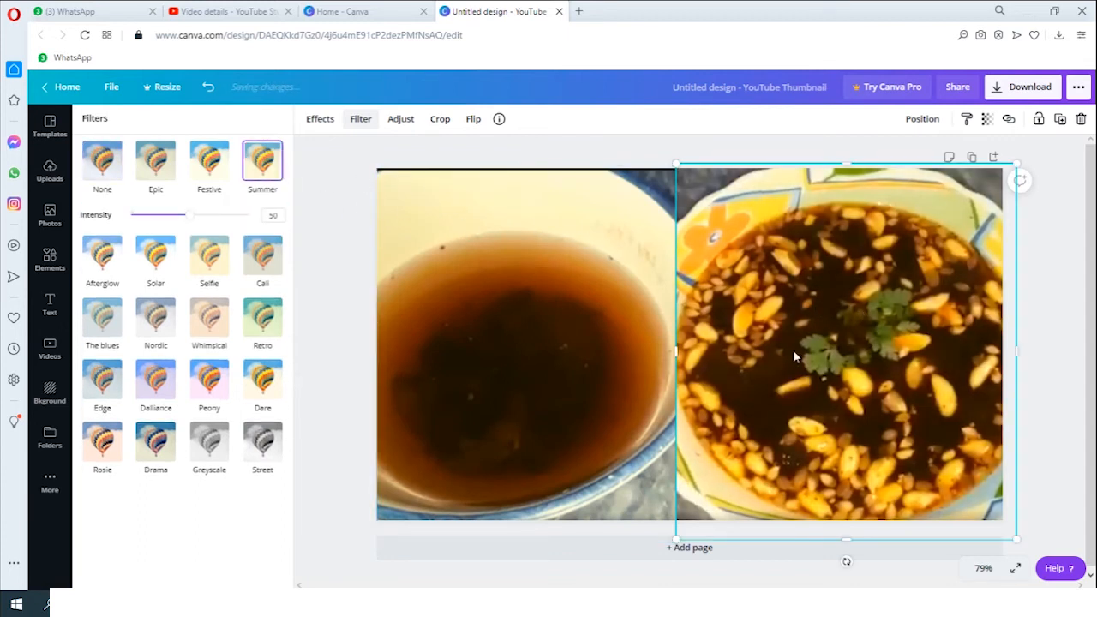
- Apply the Festive filter to both images and shift the two-bowl image slightly upward to hide its black upper edge
click(208, 168)
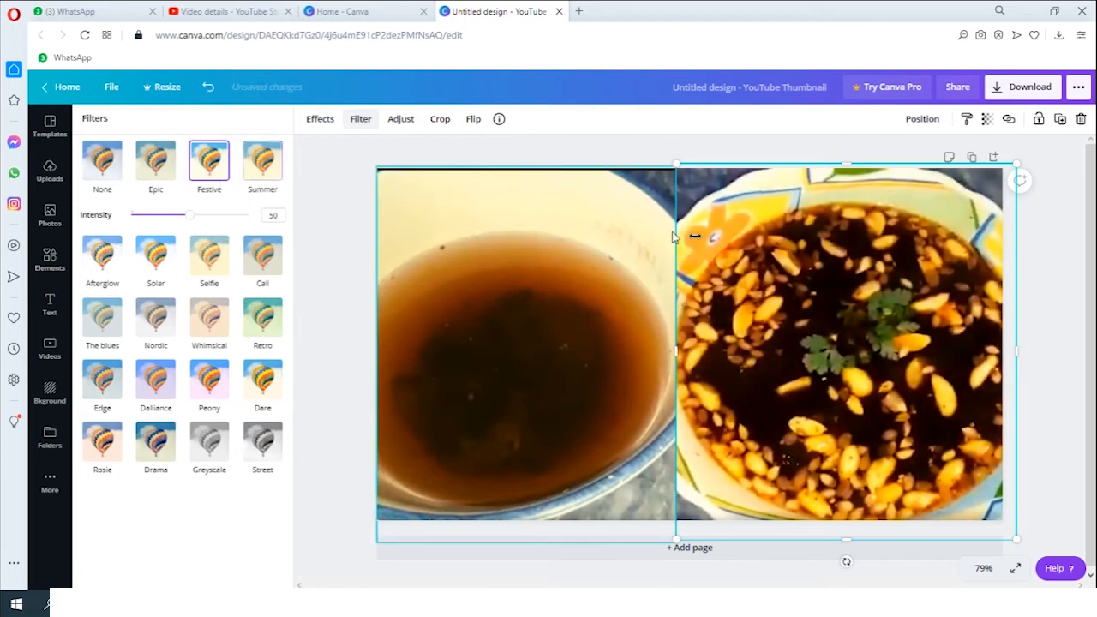
click(403, 257)
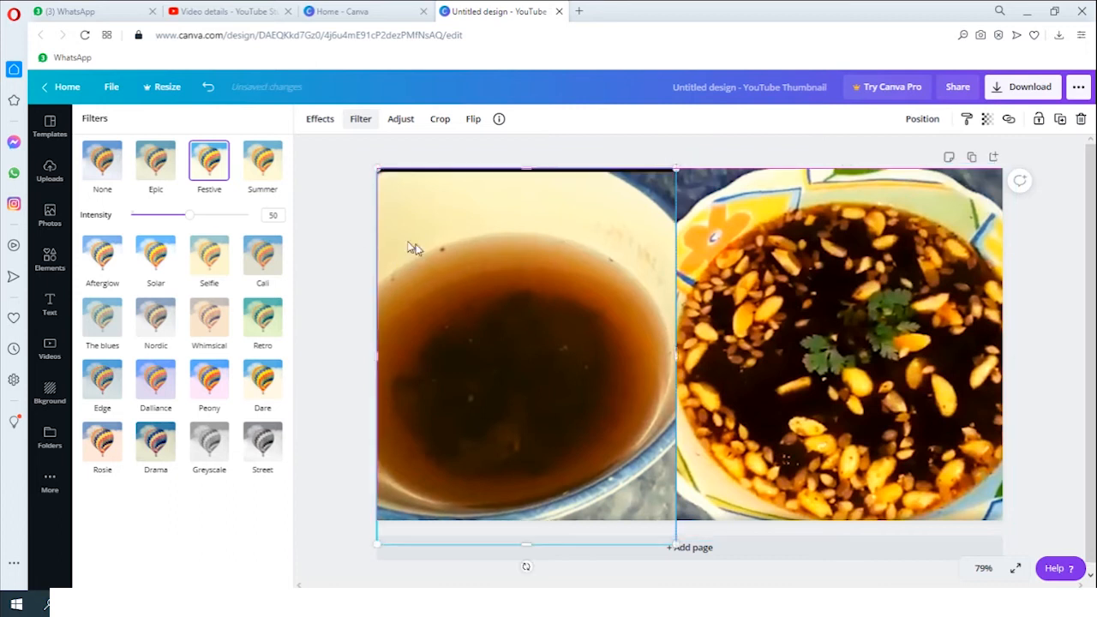
click(203, 176)
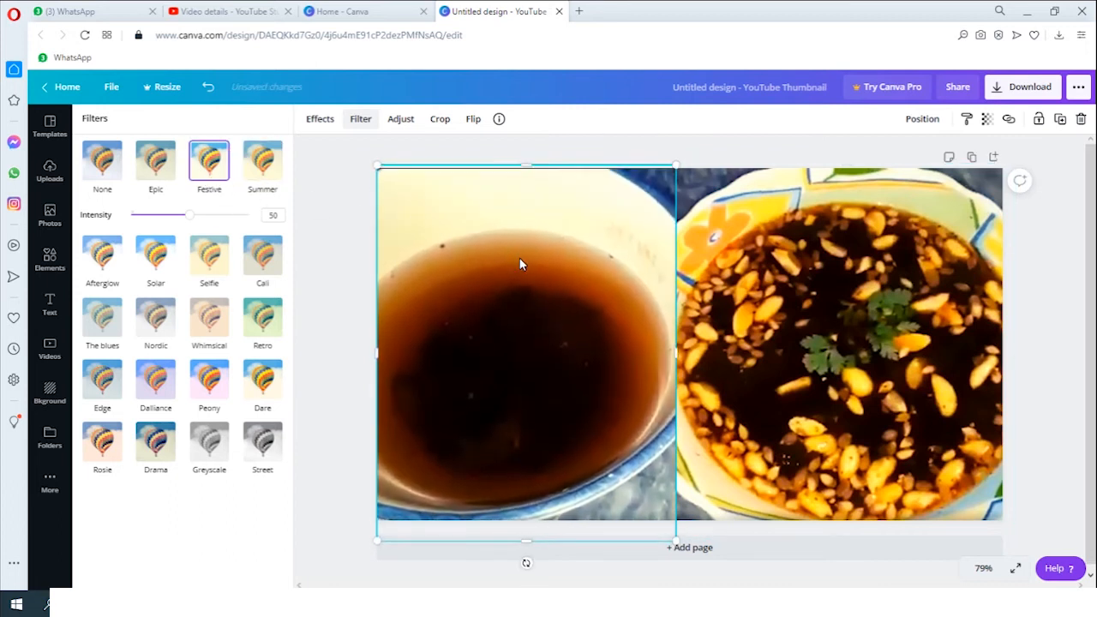
click(343, 234)
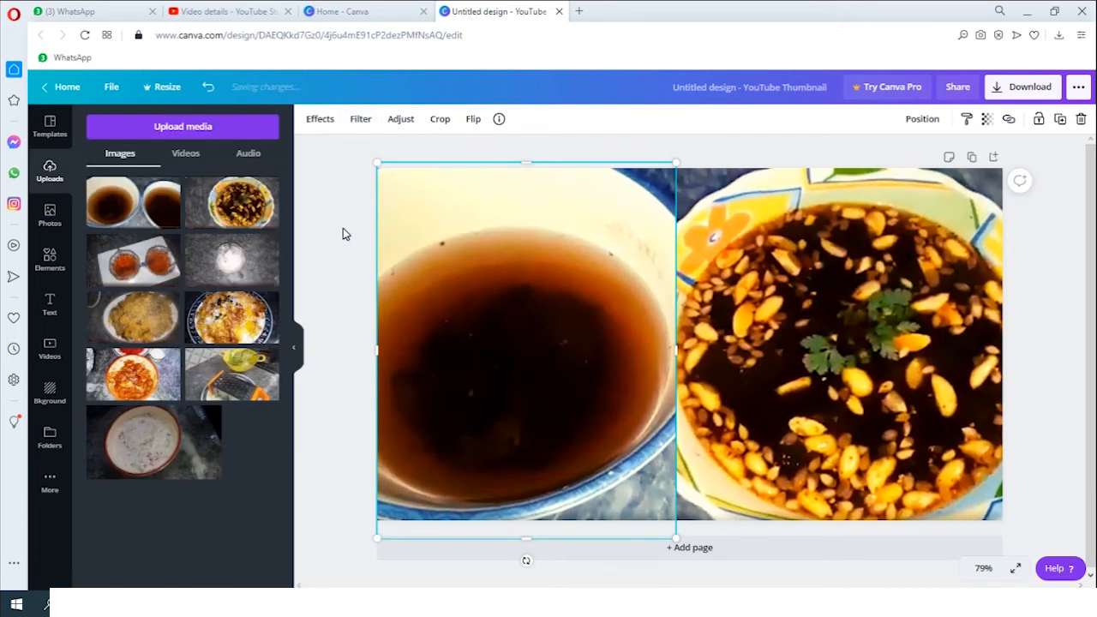
click(592, 147)
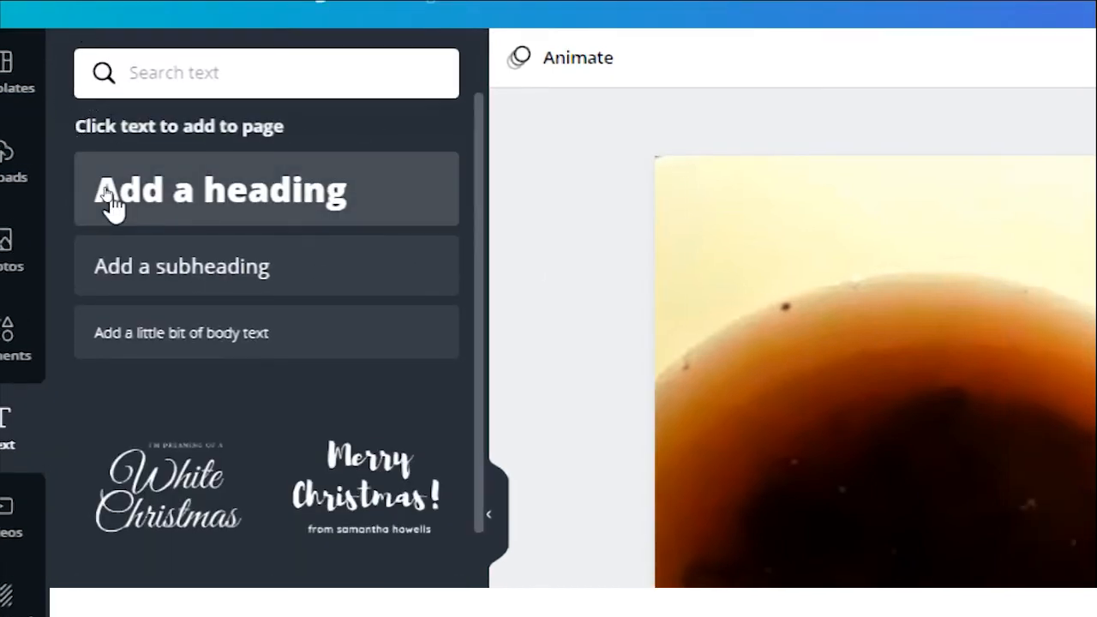
- Add a heading to the page and copy "Aloo Bukhara Chtney" from the video title in YouTube Studio
click(176, 199)
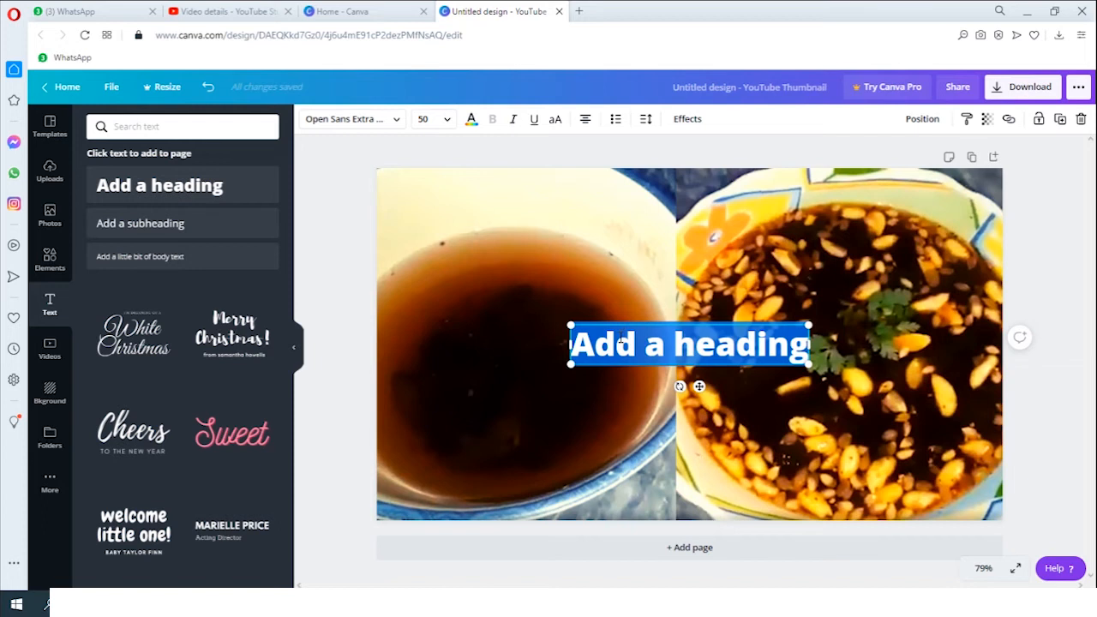
click(214, 11)
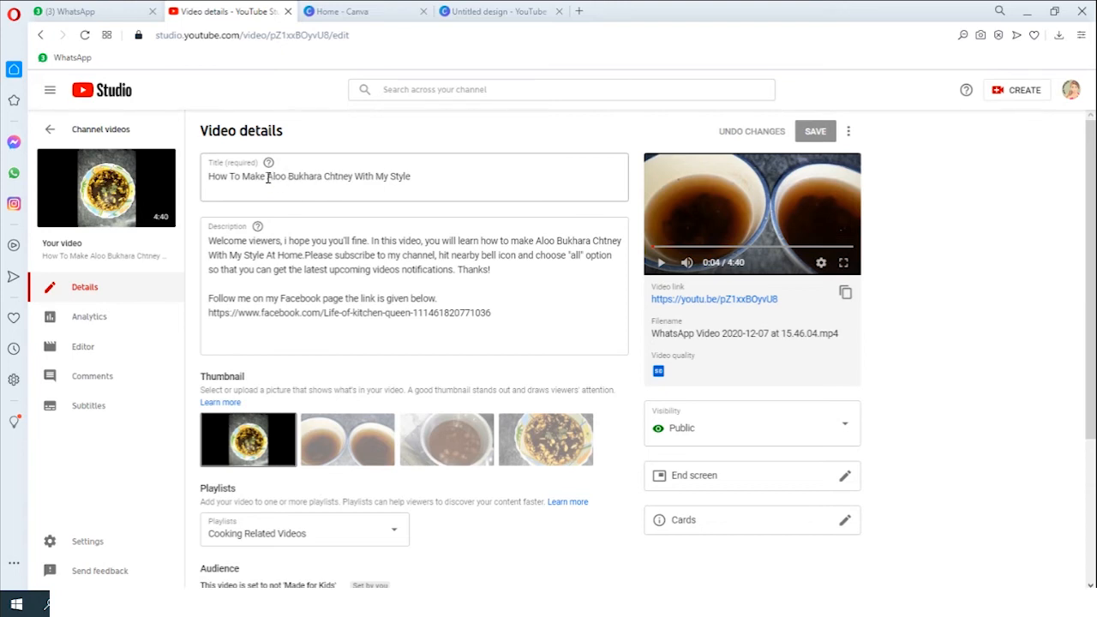
drag(267, 178, 336, 175)
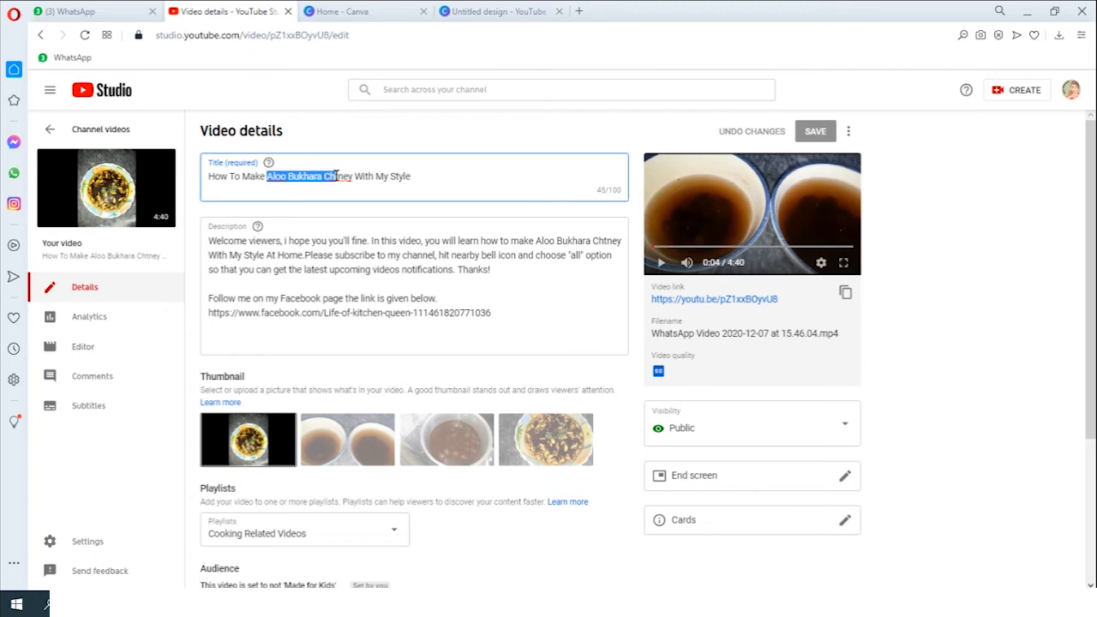
click(357, 176)
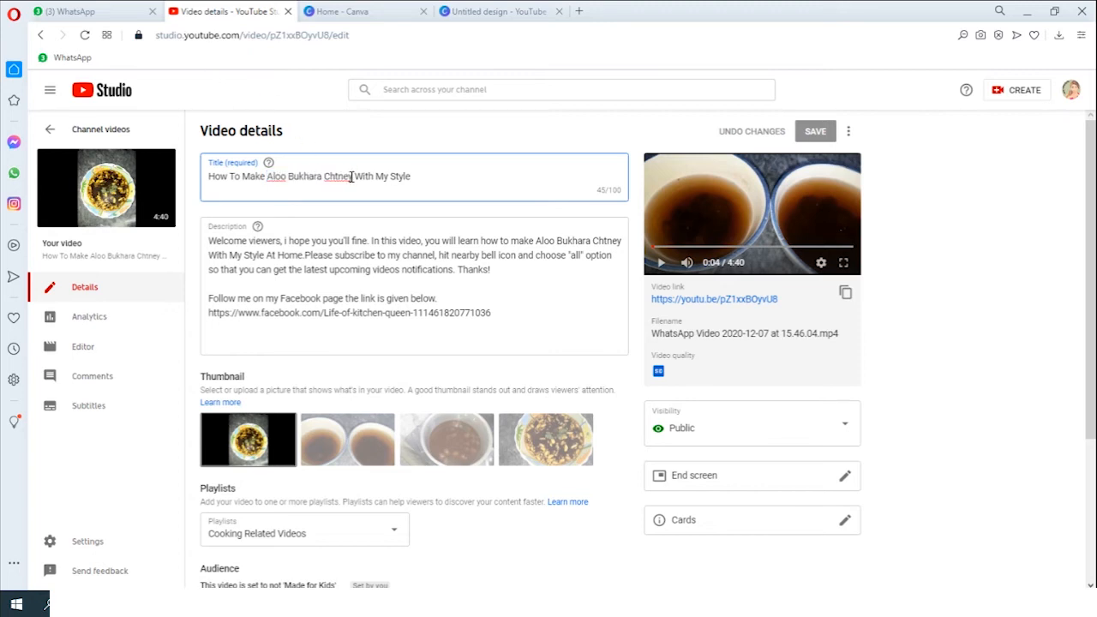
drag(350, 176, 278, 179)
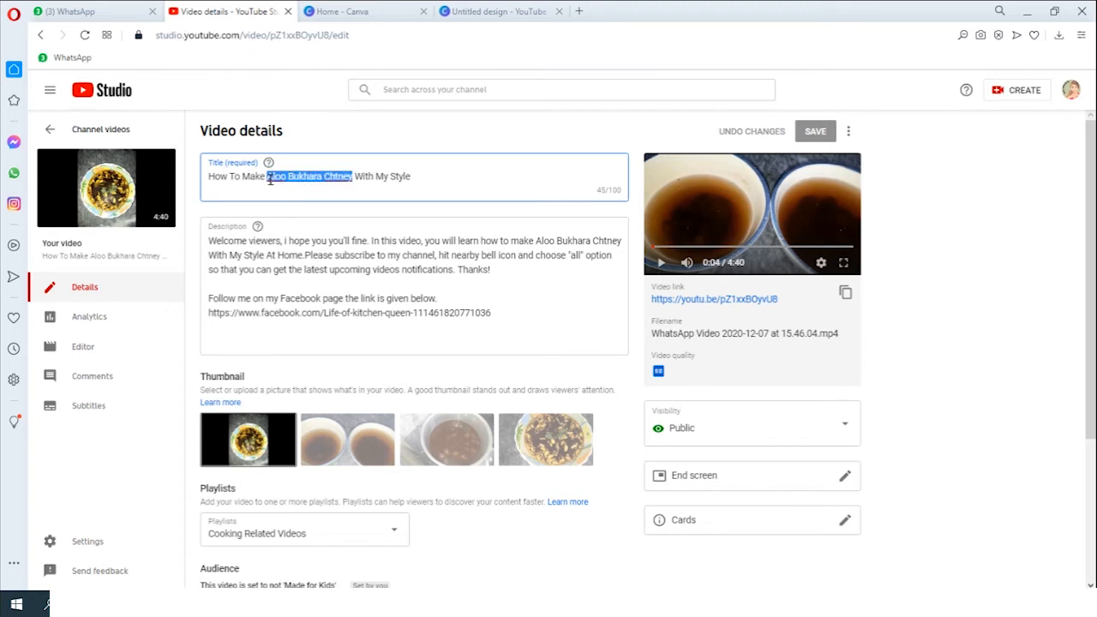
key(ctrl+c)
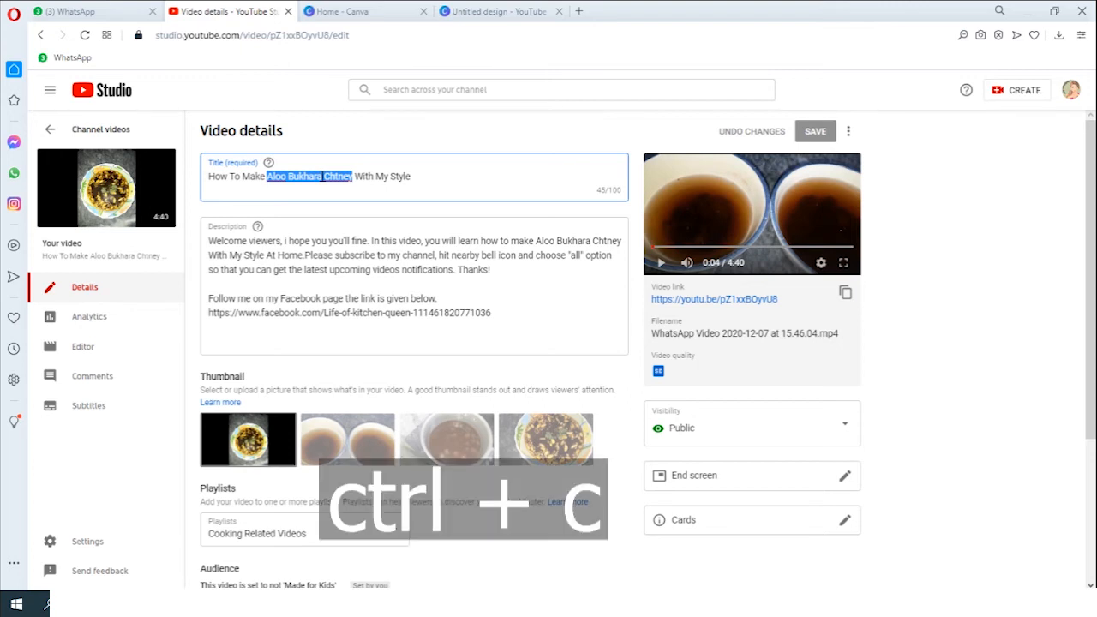
- Back in the Canva design, replace the heading text with "Aloo Bukhara Chtney" and move it near the page's upper edge
click(463, 12)
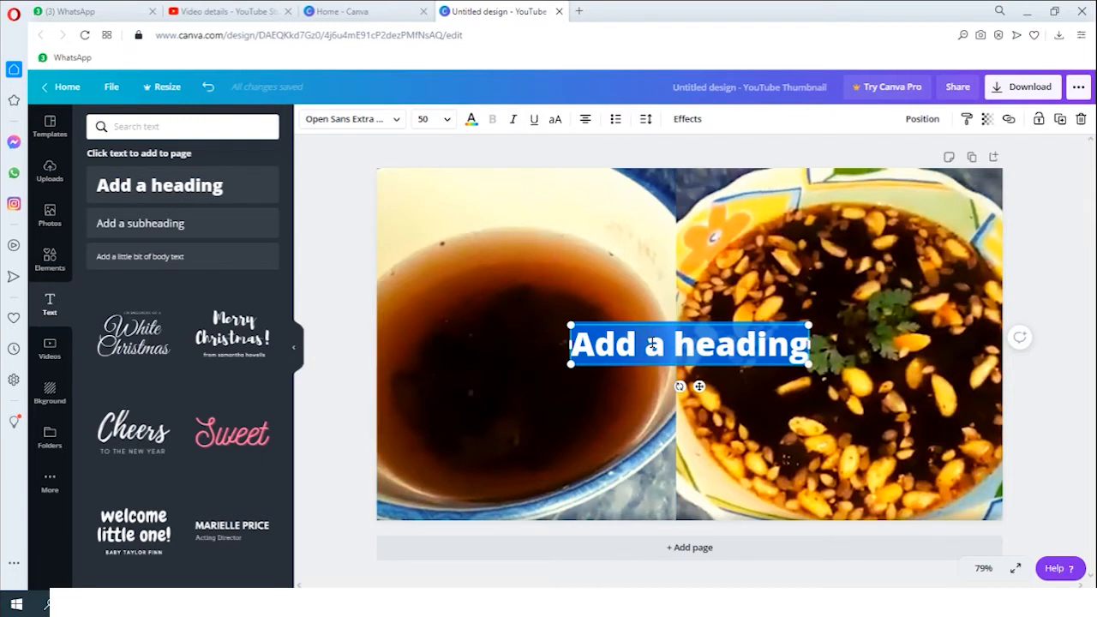
key(ctrl+v)
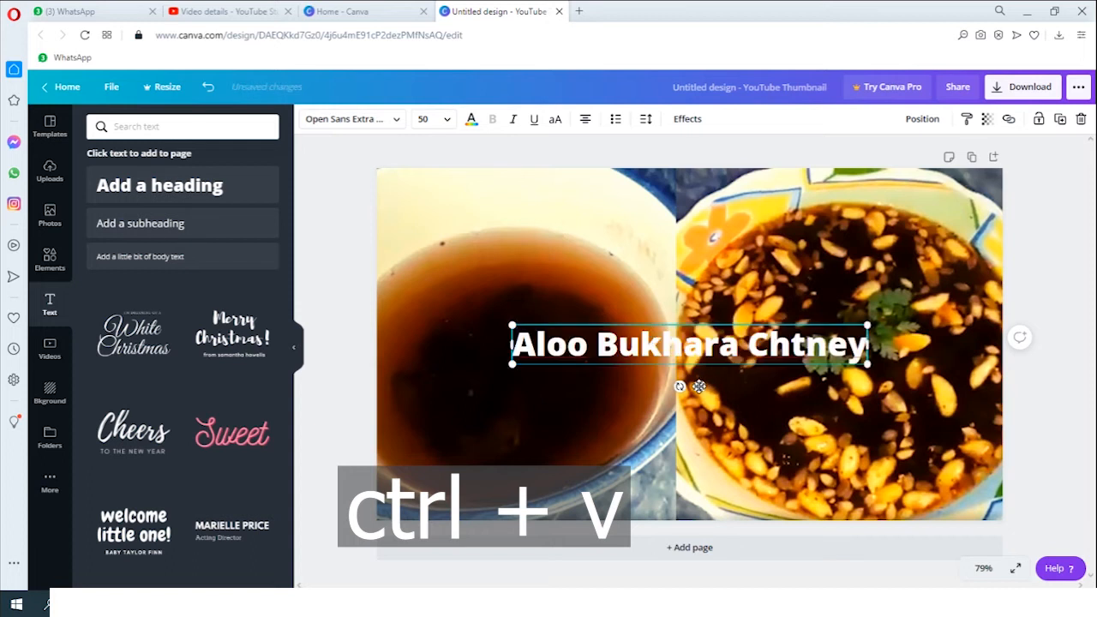
drag(699, 387, 649, 259)
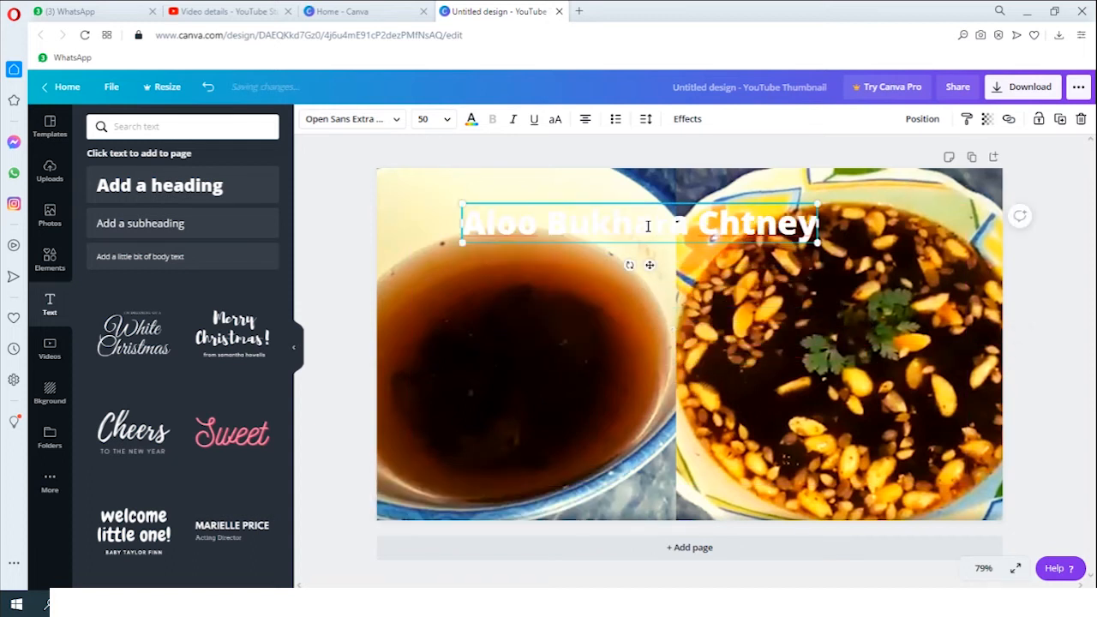
double_click(648, 226)
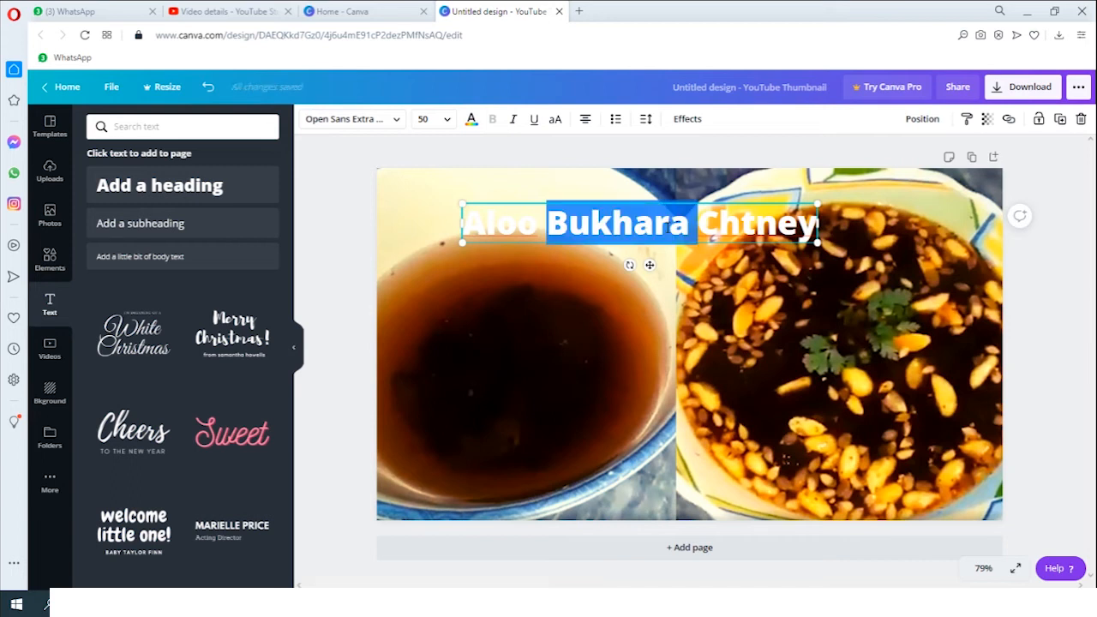
triple_click(667, 225)
click(639, 217)
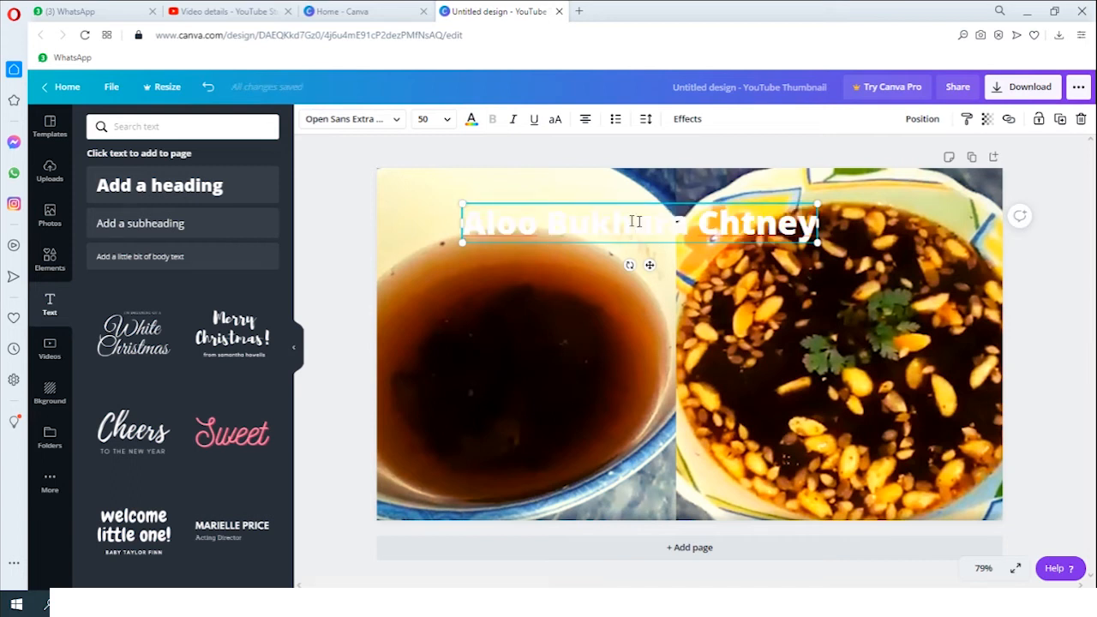
double_click(547, 224)
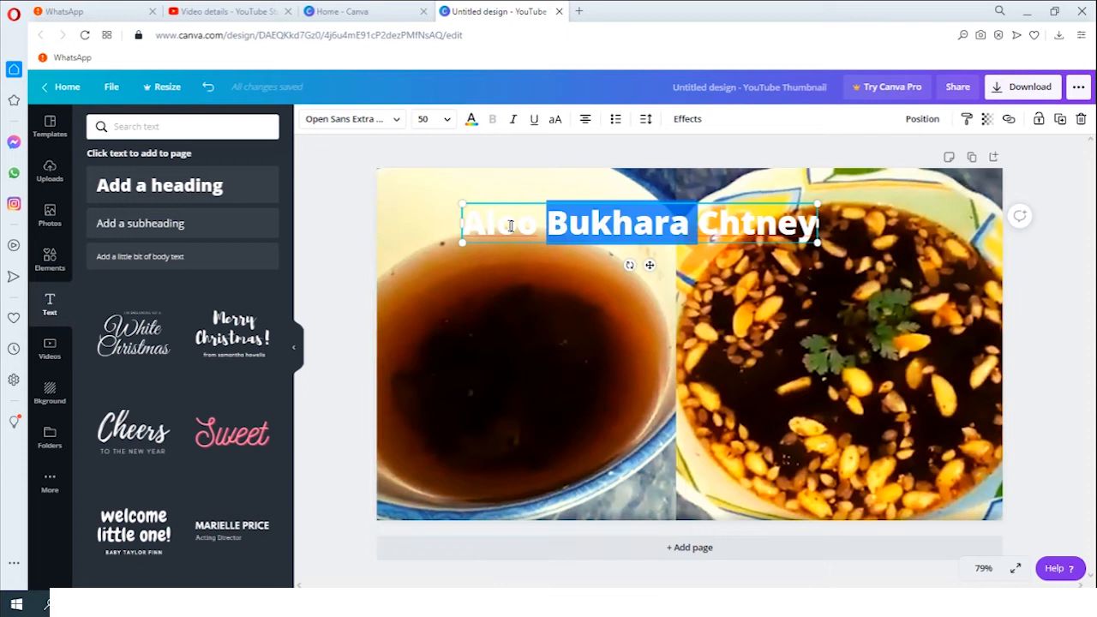
click(509, 225)
triple_click(627, 226)
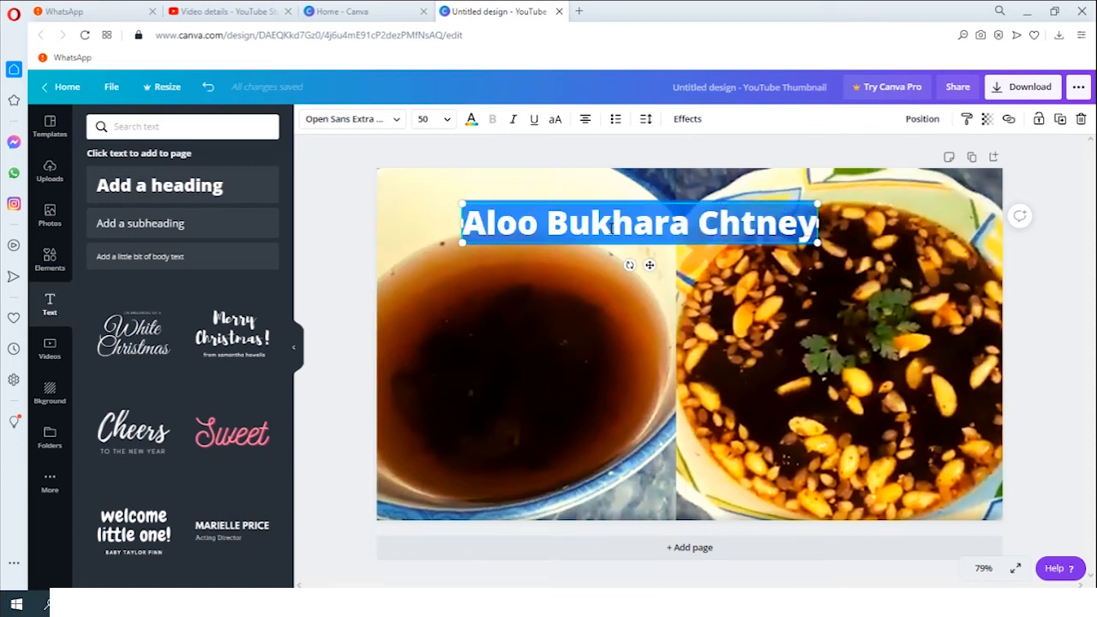
click(600, 233)
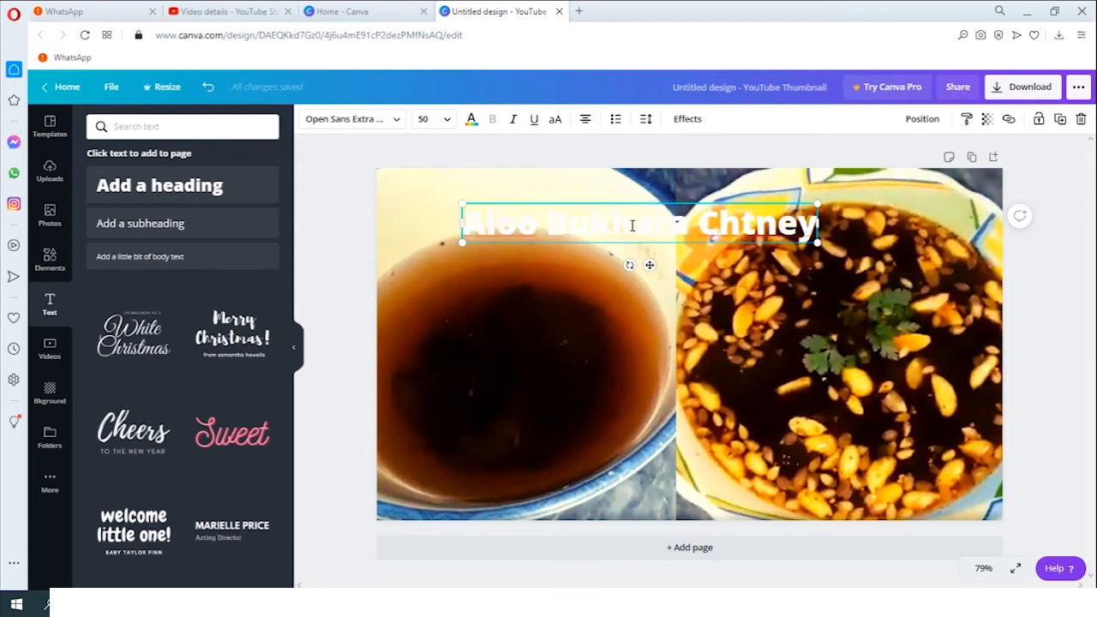
double_click(632, 225)
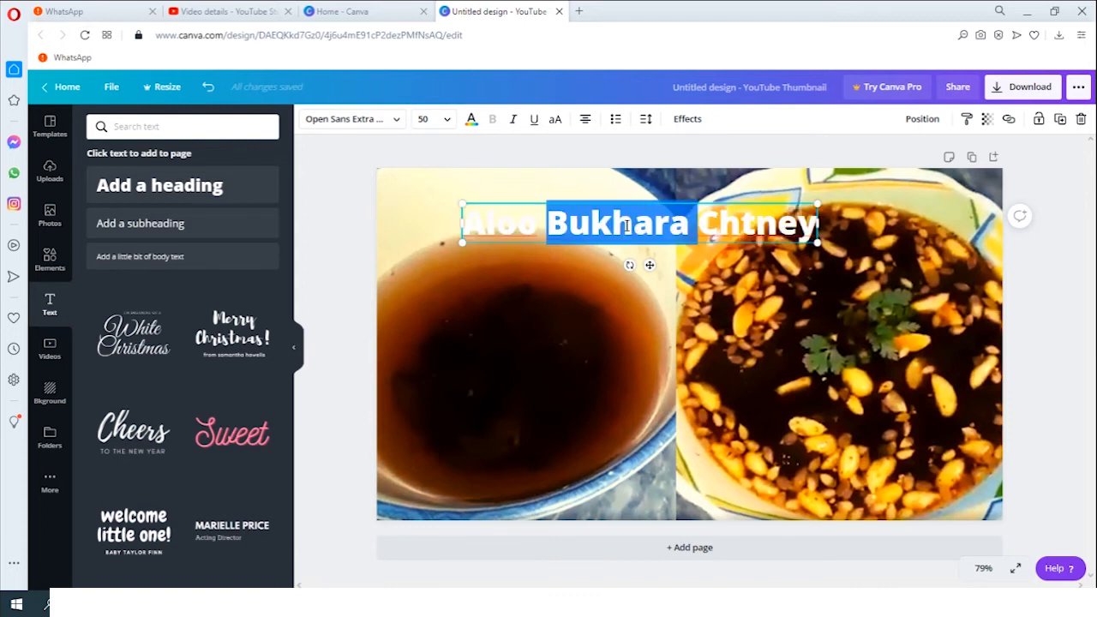
triple_click(626, 226)
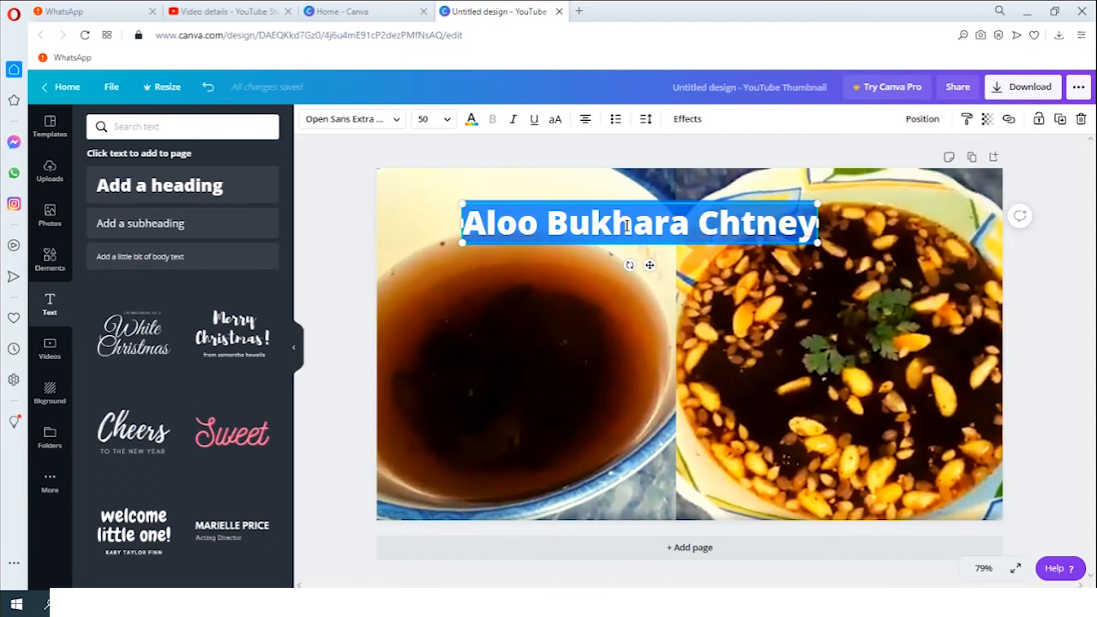
click(627, 226)
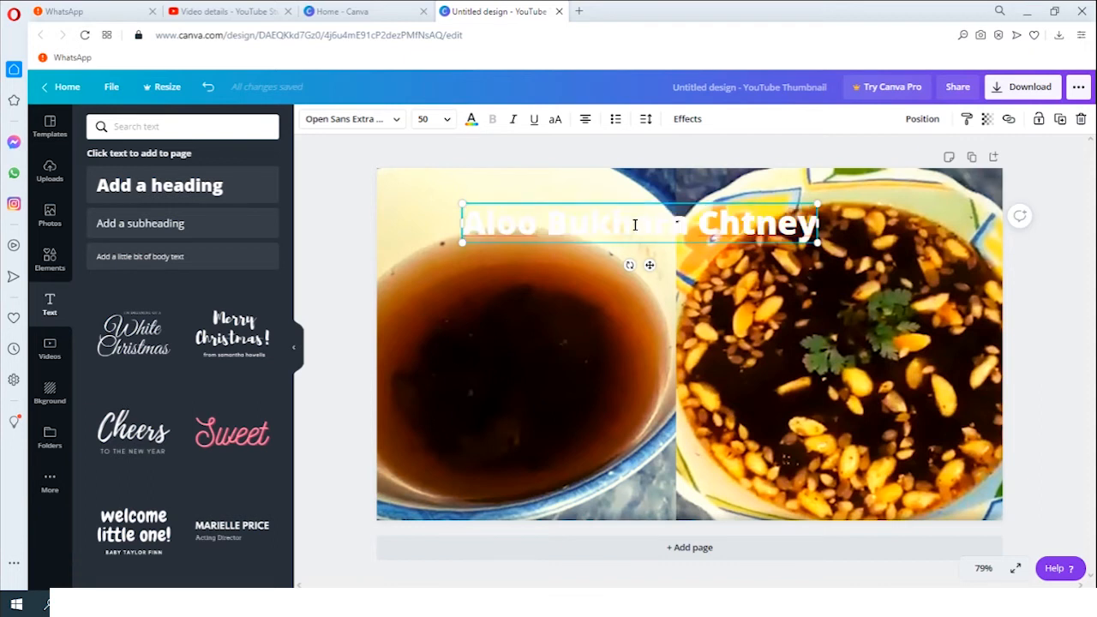
- Replace the whole heading text with "Aloo"
double_click(635, 225)
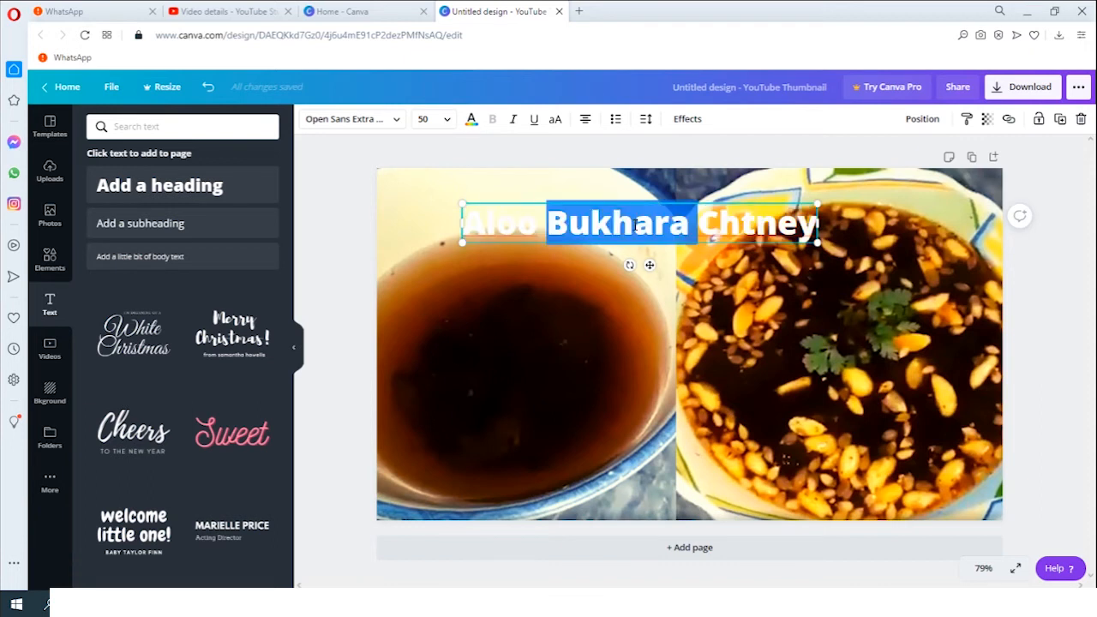
triple_click(635, 224)
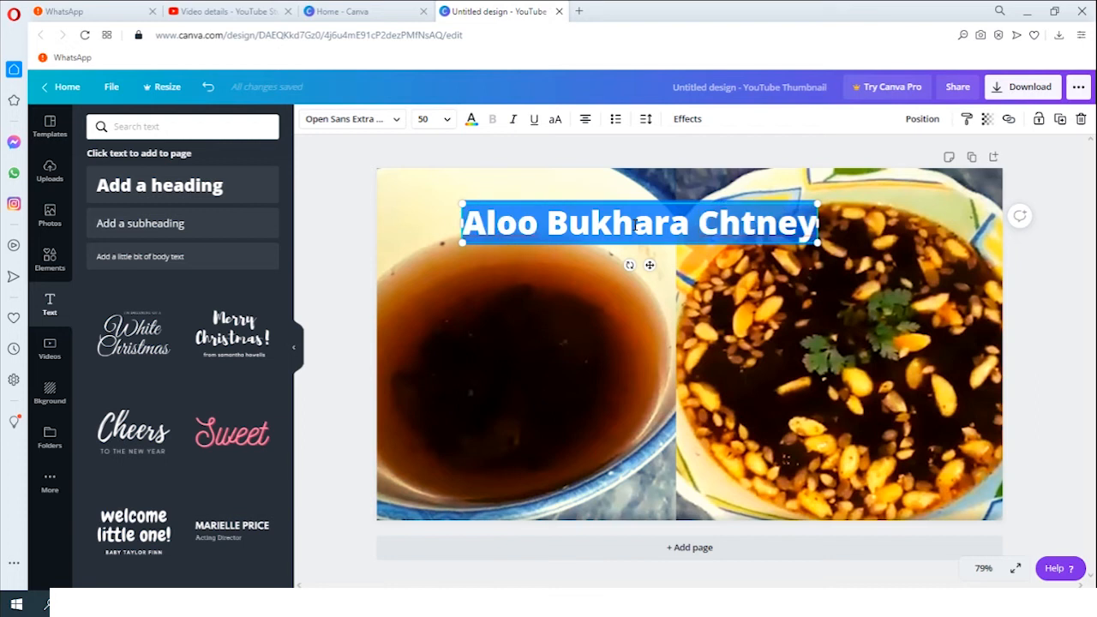
key(BackSpace)
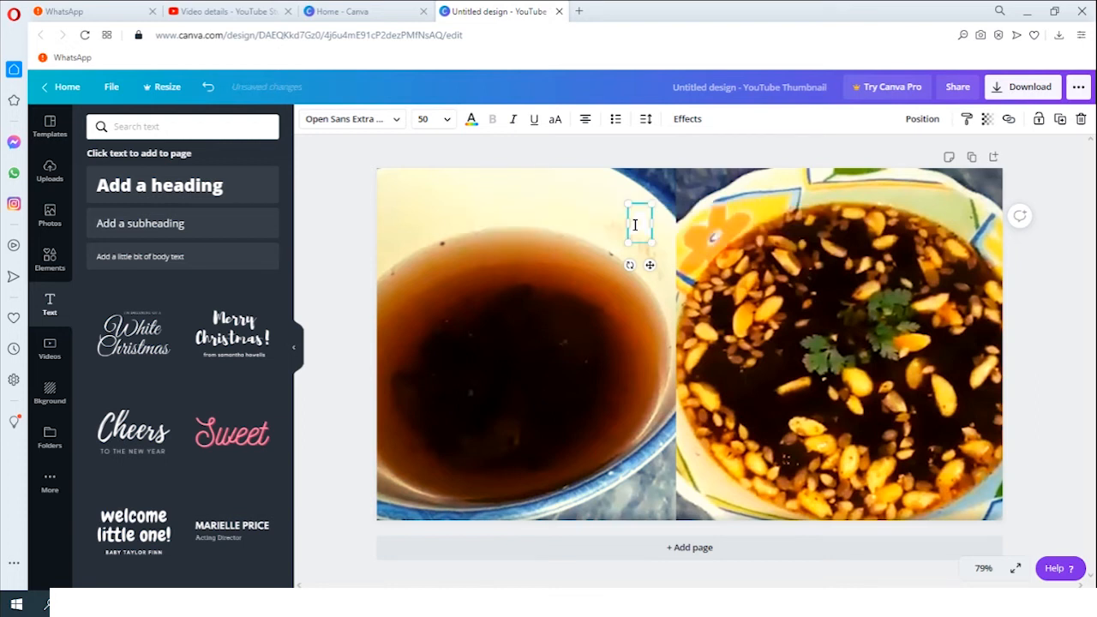
text(Aloo)
- Set the heading's text color to black from the default colors
click(473, 124)
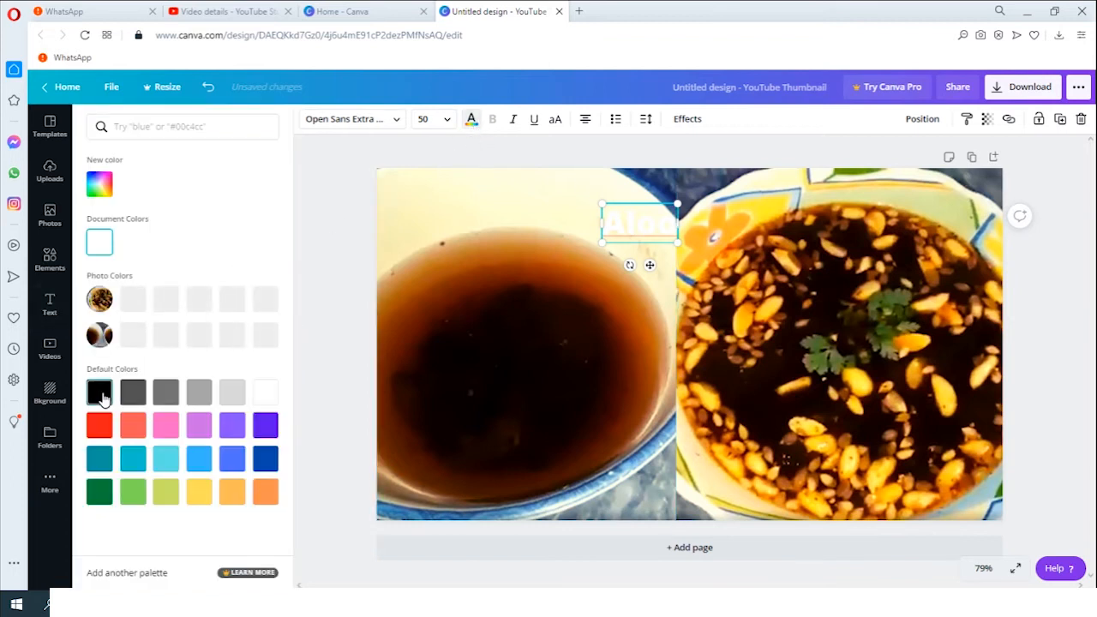
click(101, 395)
double_click(664, 222)
click(667, 222)
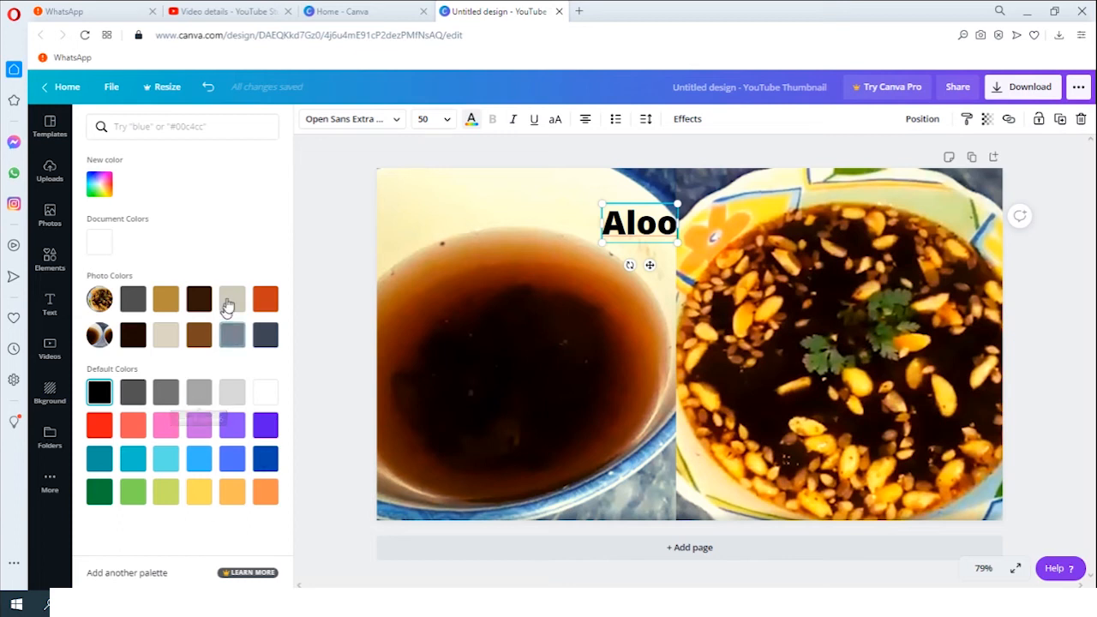
click(101, 392)
- Extend the heading to read "Aloo Bukhara Ki Chatni" and move it up near the page's upper edge
double_click(667, 224)
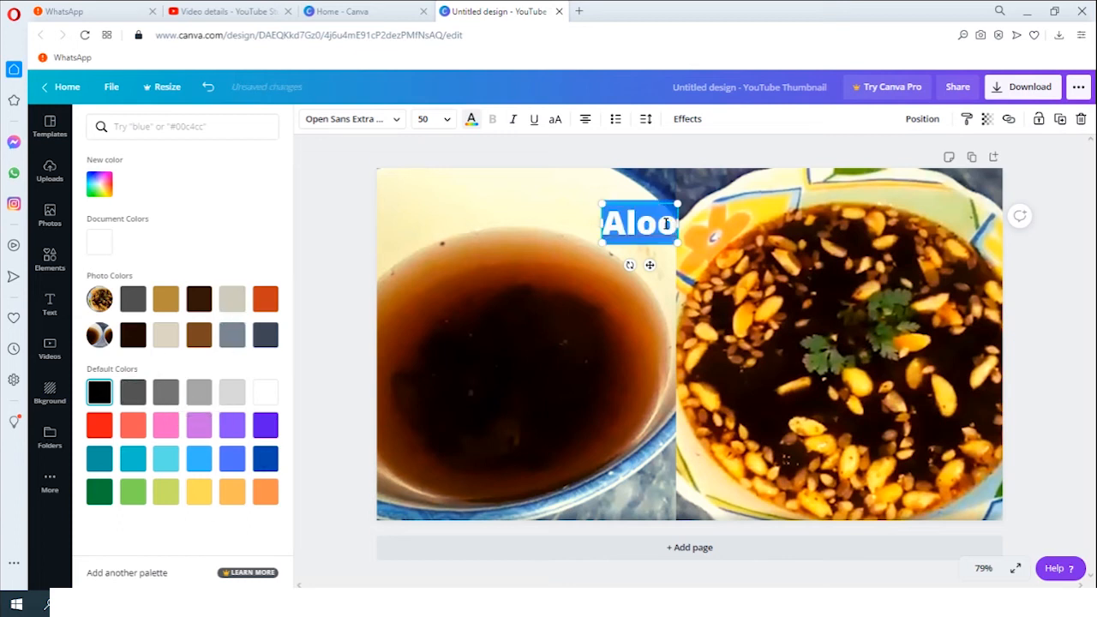
click(675, 225)
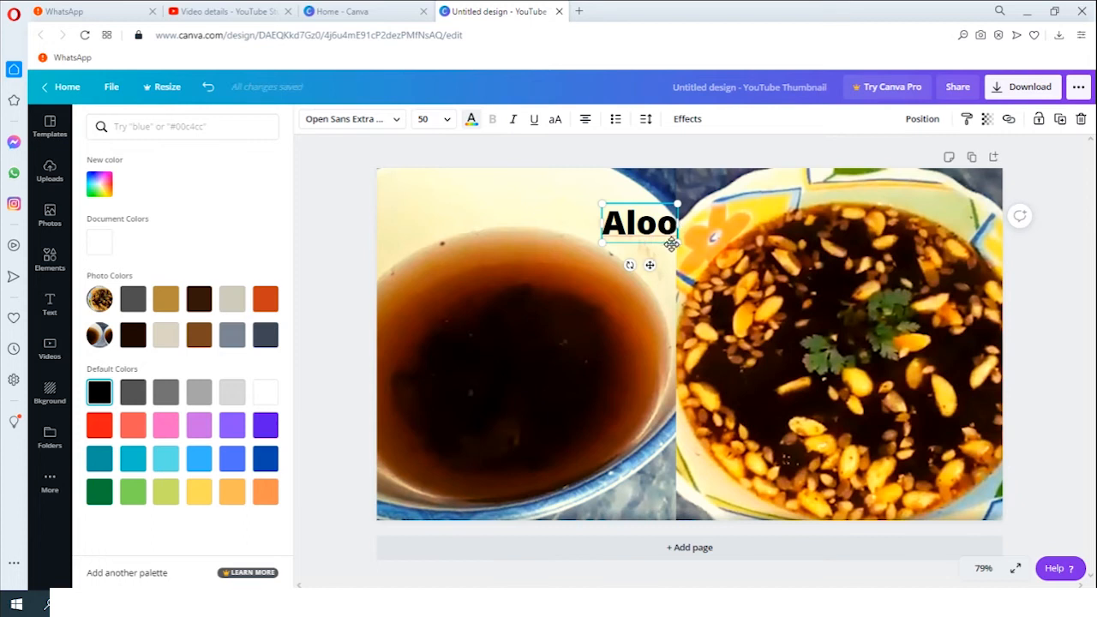
text(Bukhara)
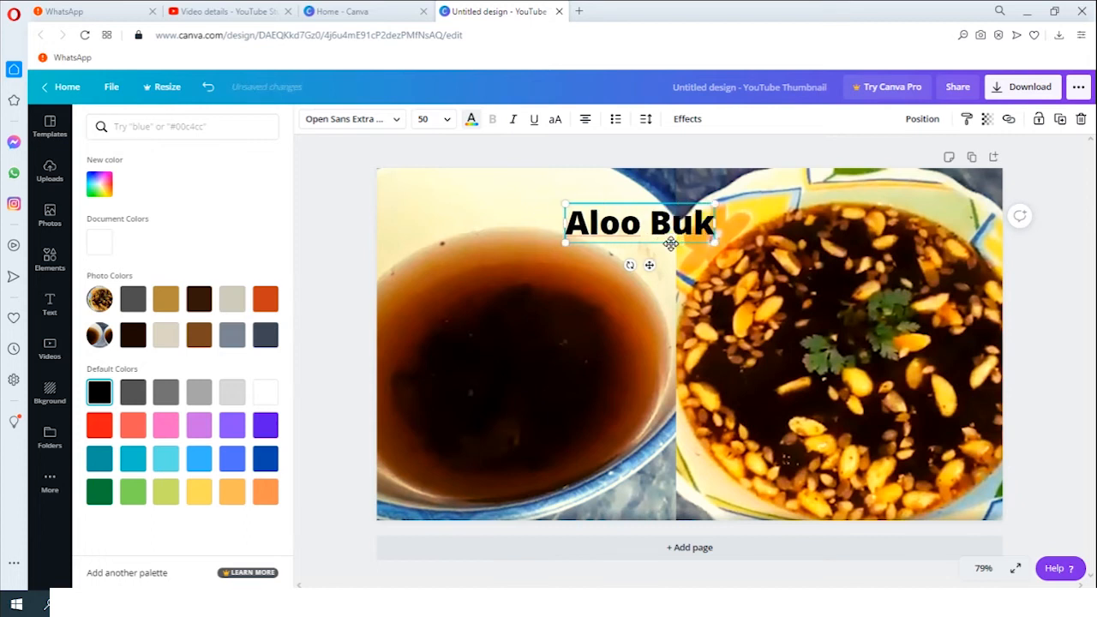
text( Ki Chatni)
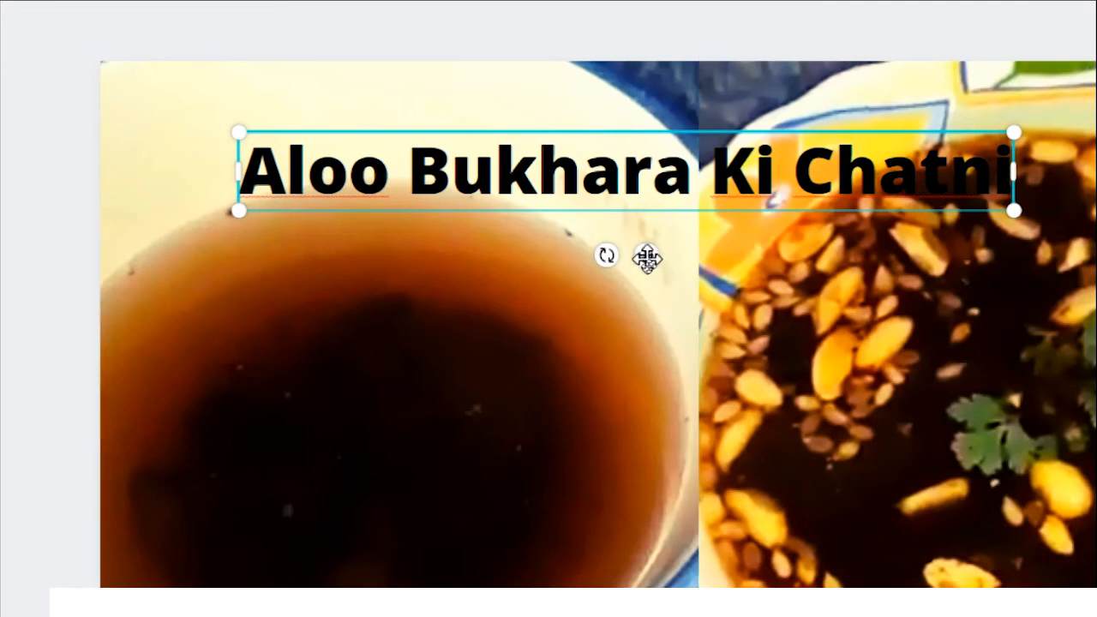
drag(646, 254, 686, 236)
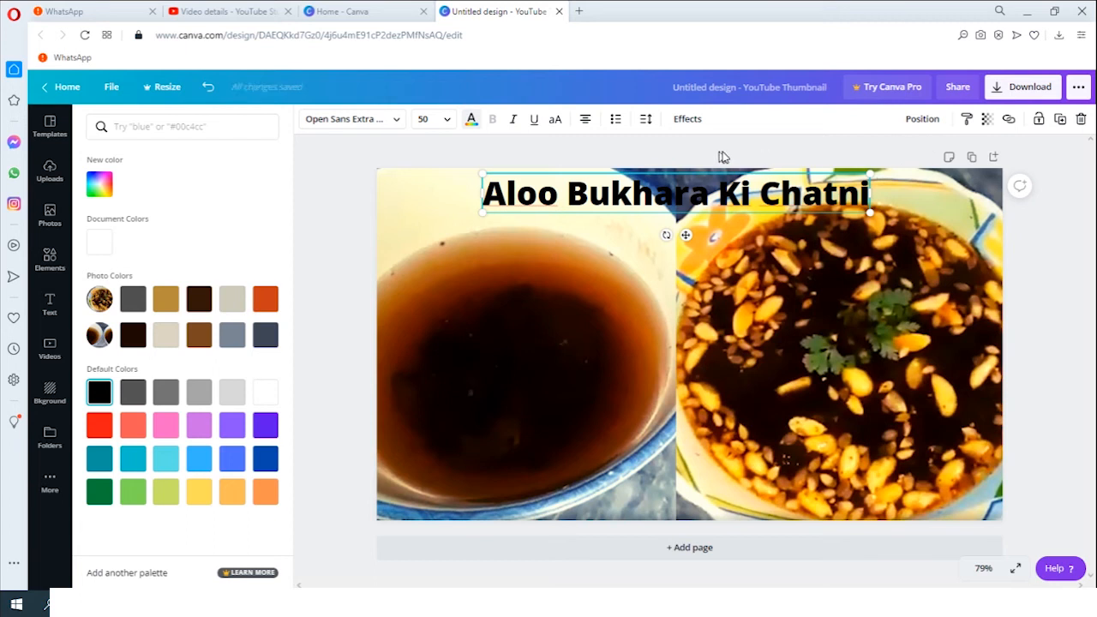
- Try aligning the heading to the page's center, middle, bottom, right and left
click(921, 121)
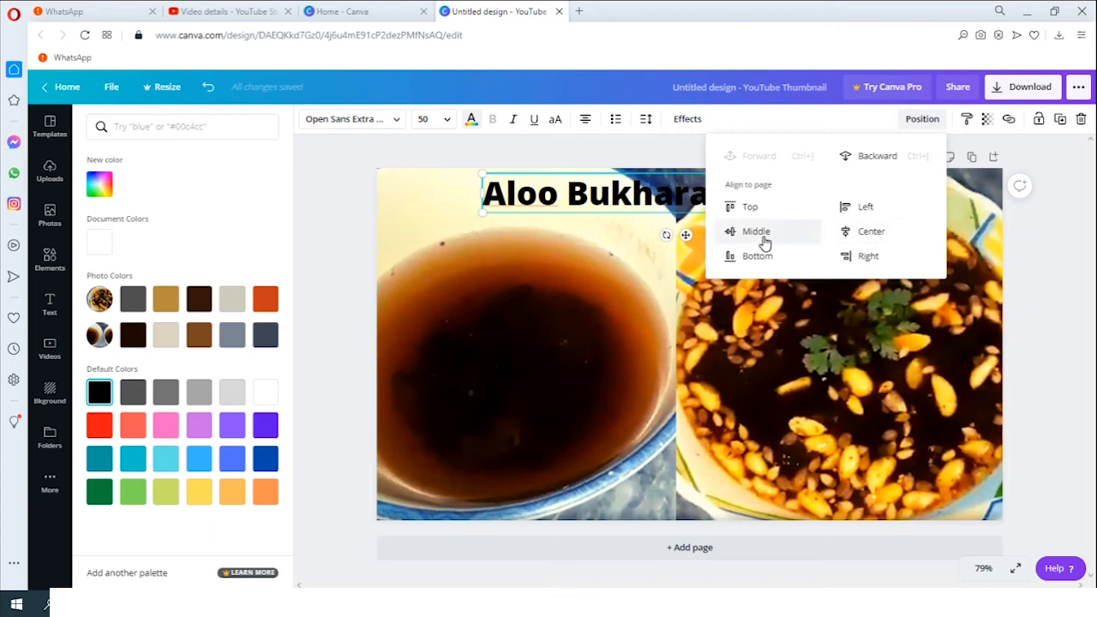
click(870, 235)
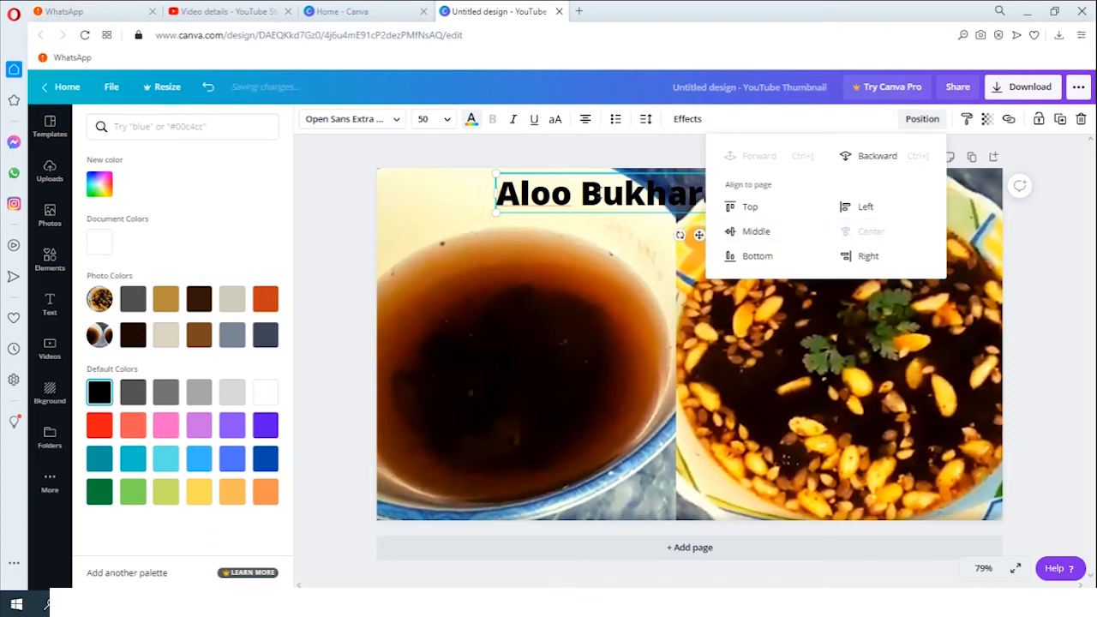
click(757, 236)
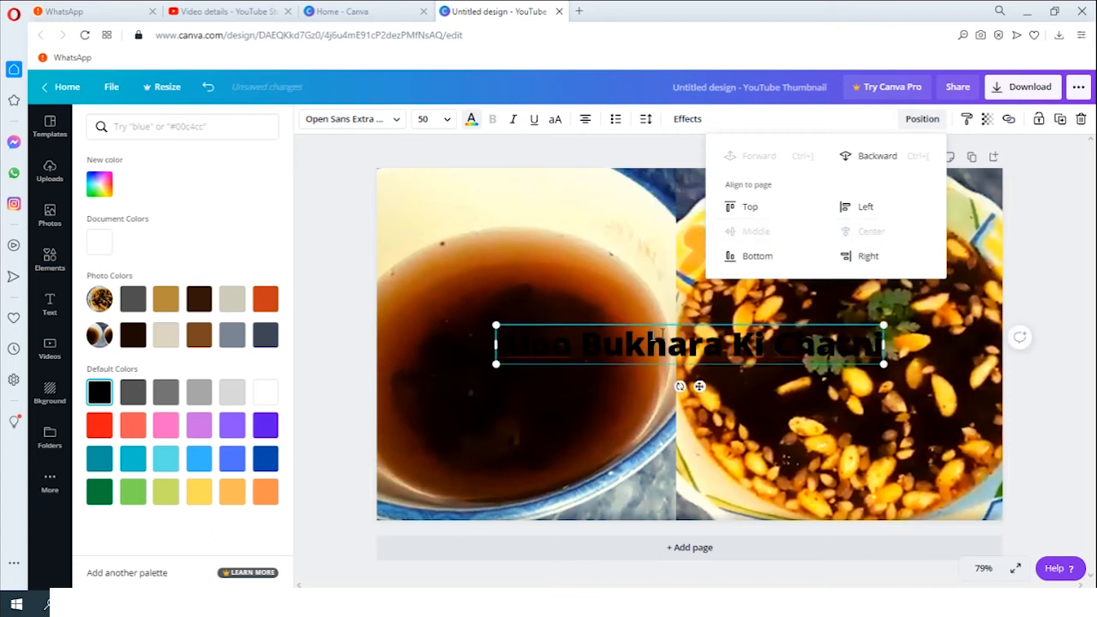
click(756, 256)
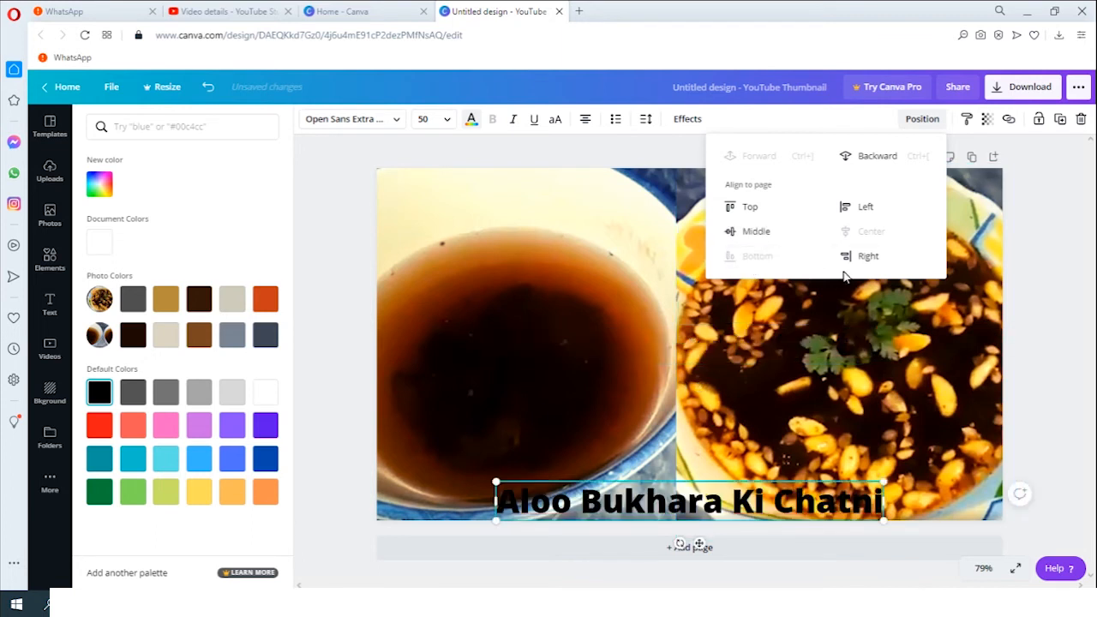
click(875, 260)
click(870, 208)
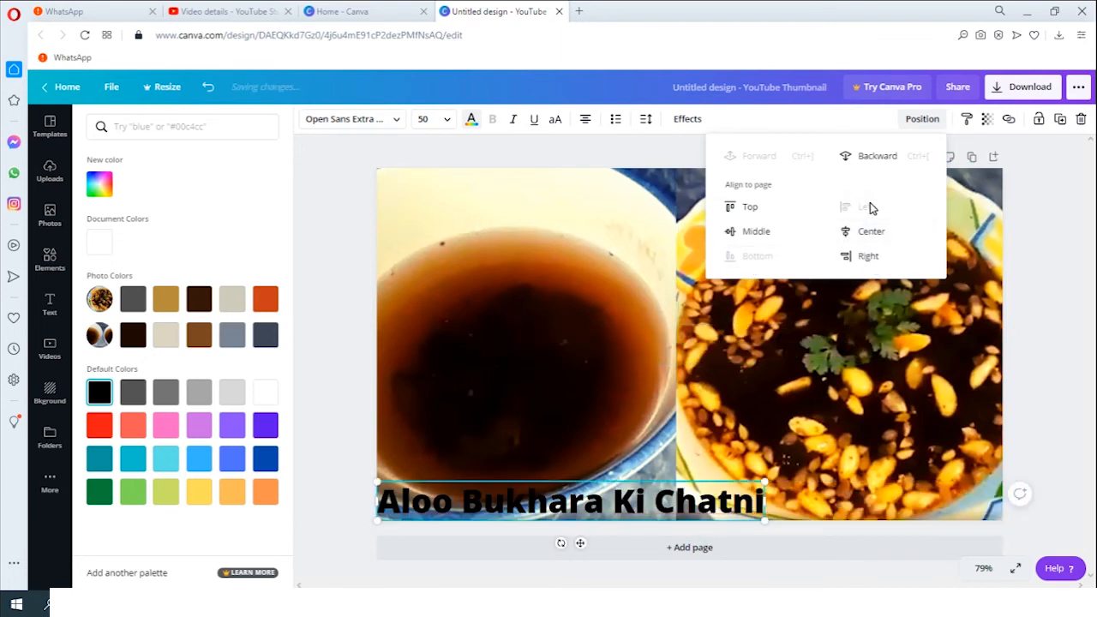
- Align the heading to the top and center of the page, then deselect it
click(758, 206)
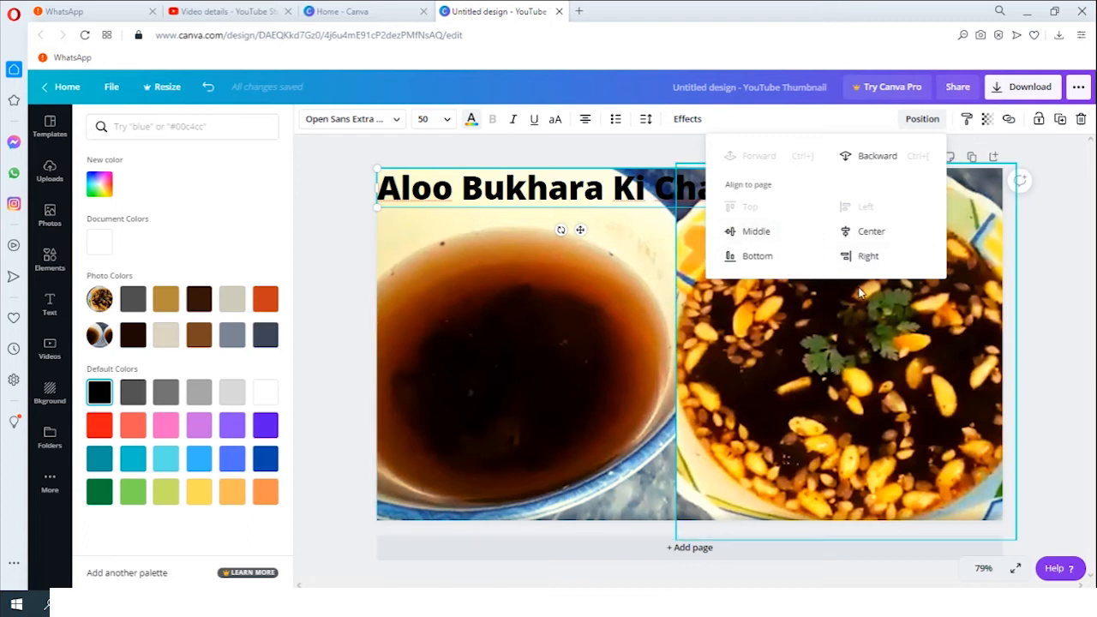
click(867, 235)
click(353, 160)
click(557, 181)
click(649, 152)
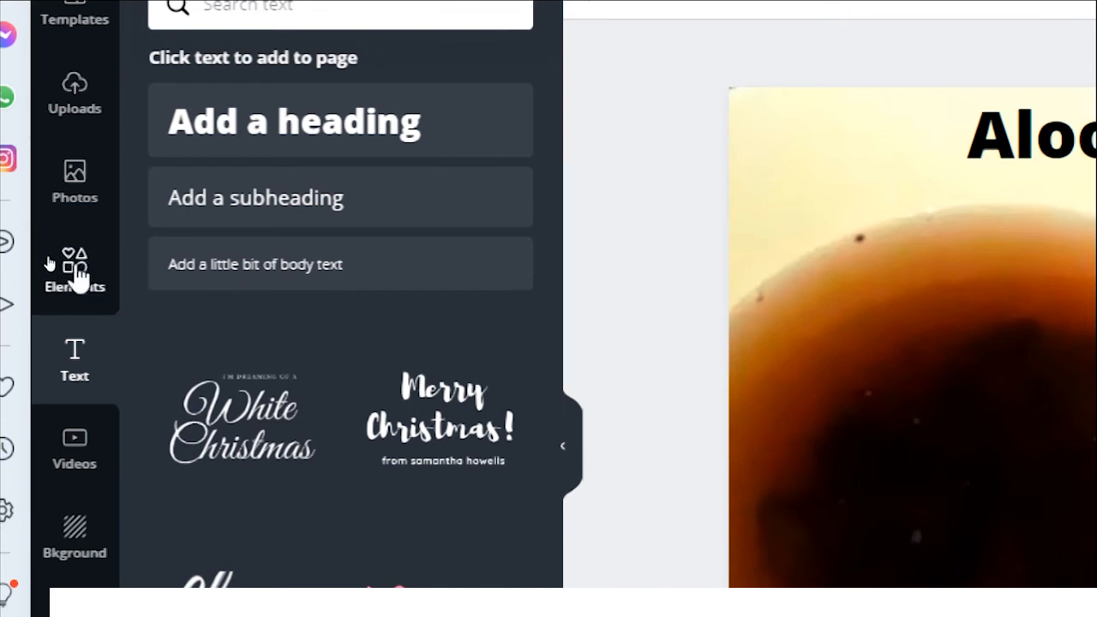
- Browse the available design elements, including the recently used items, lines, shapes, frames and stickers
click(76, 272)
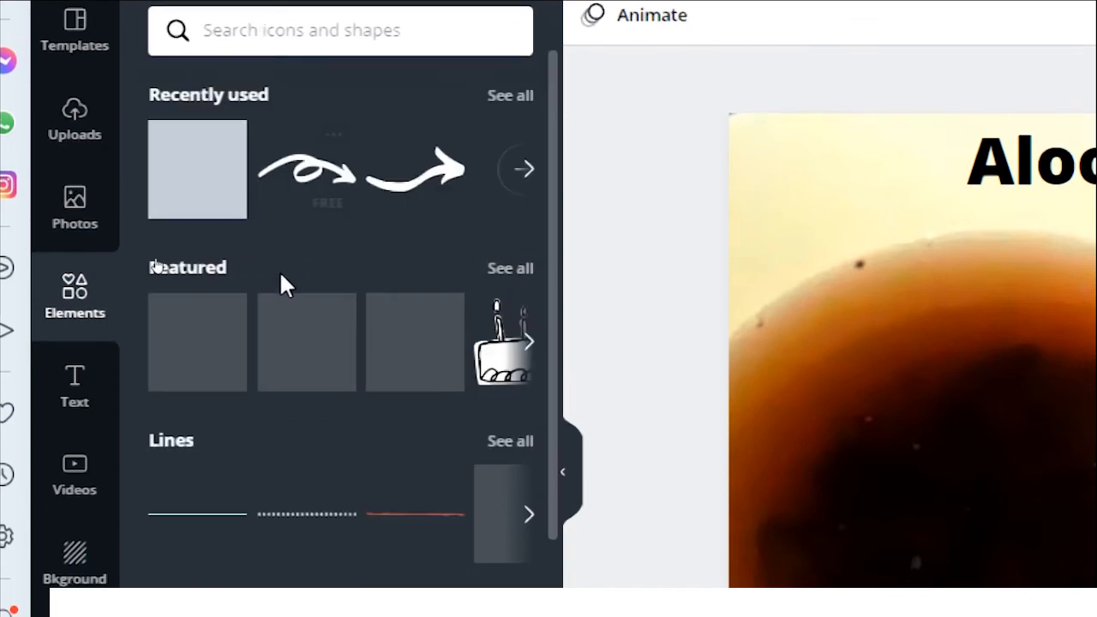
scroll(358, 535, down, 1)
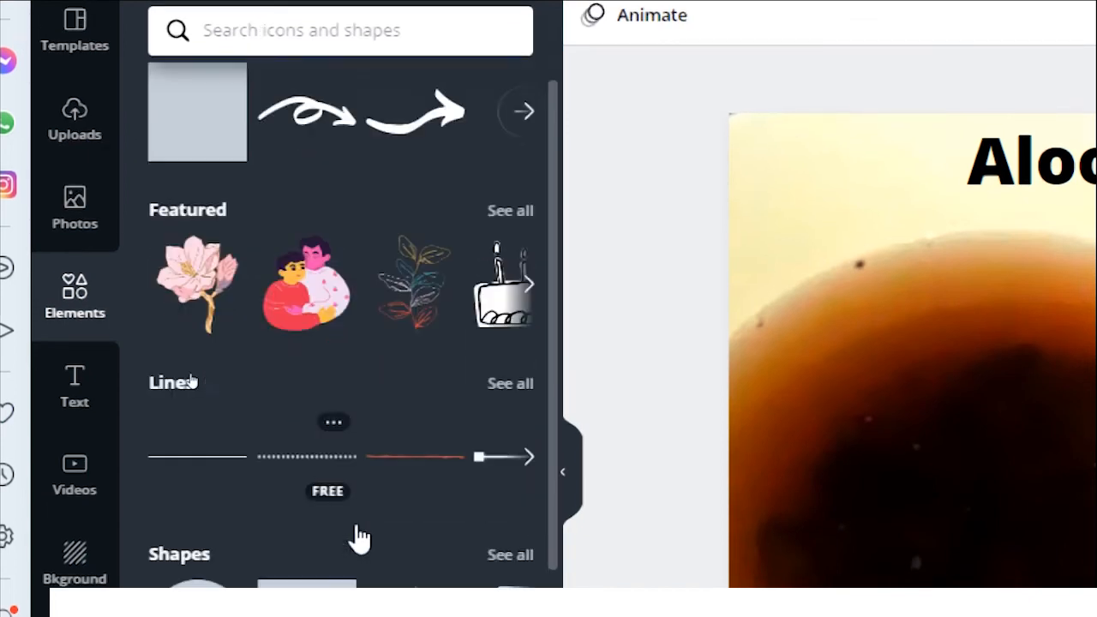
scroll(360, 538, down, 3)
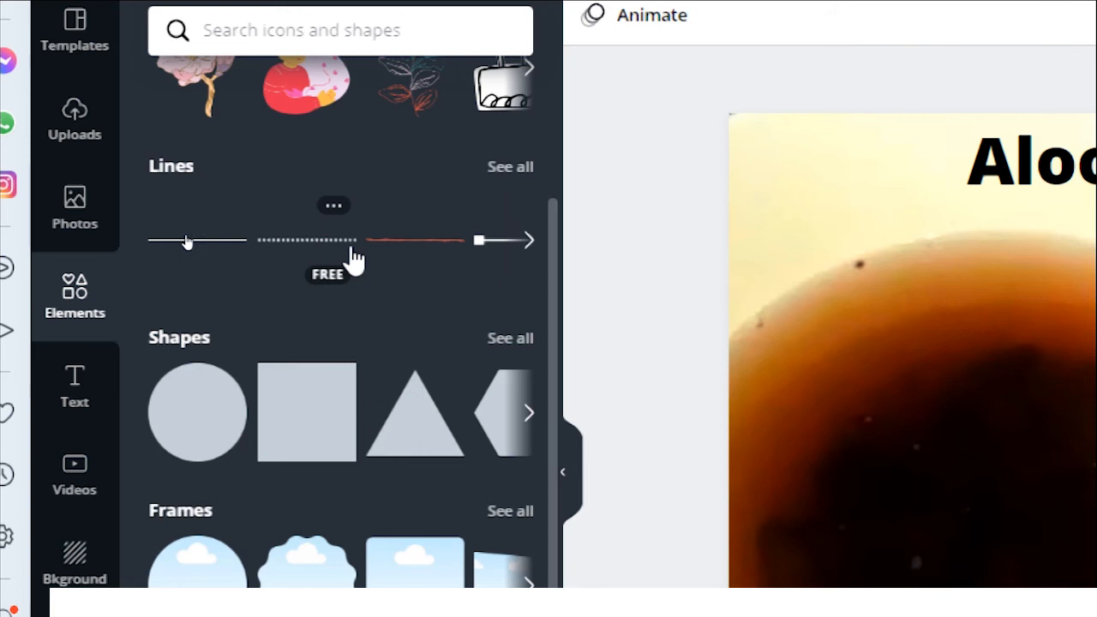
scroll(351, 429, down, 3)
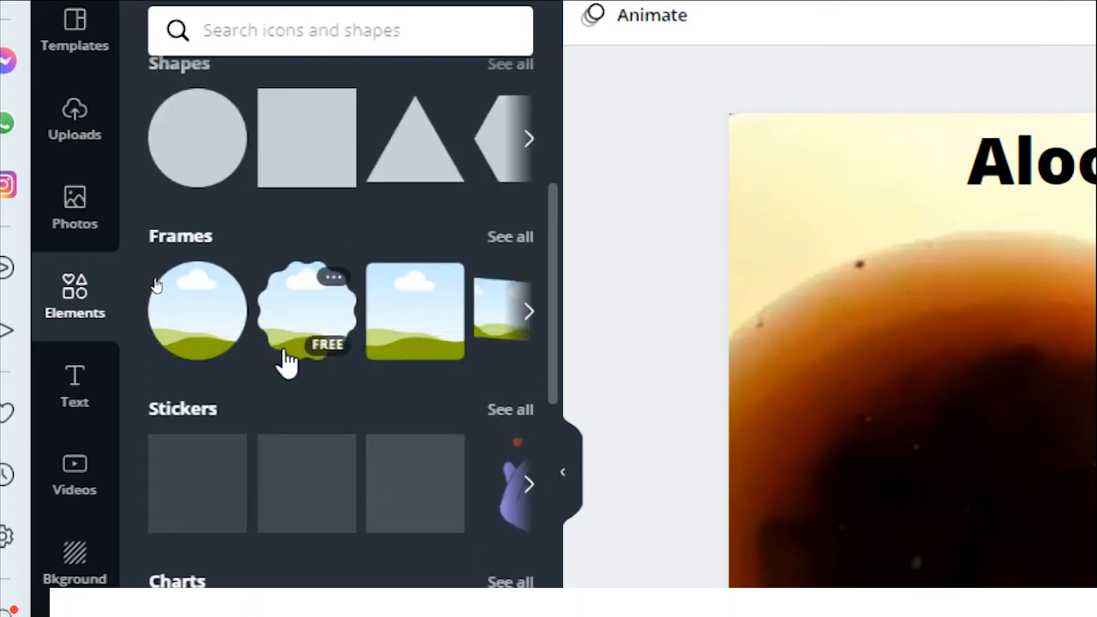
scroll(281, 493, up, 6)
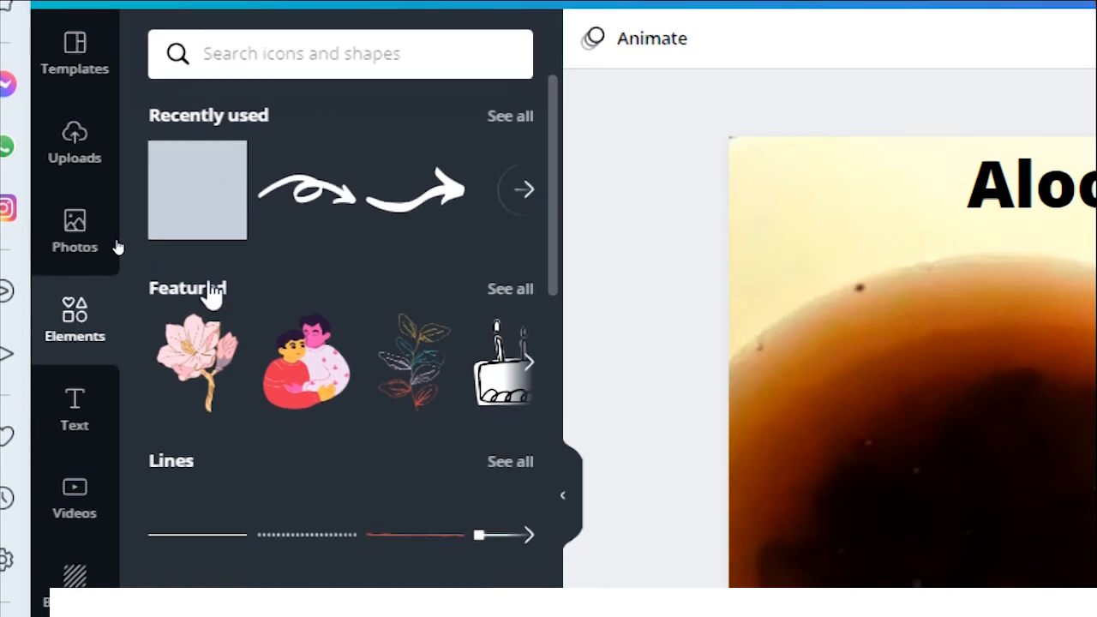
scroll(214, 292, down, 9)
scroll(257, 343, up, 3)
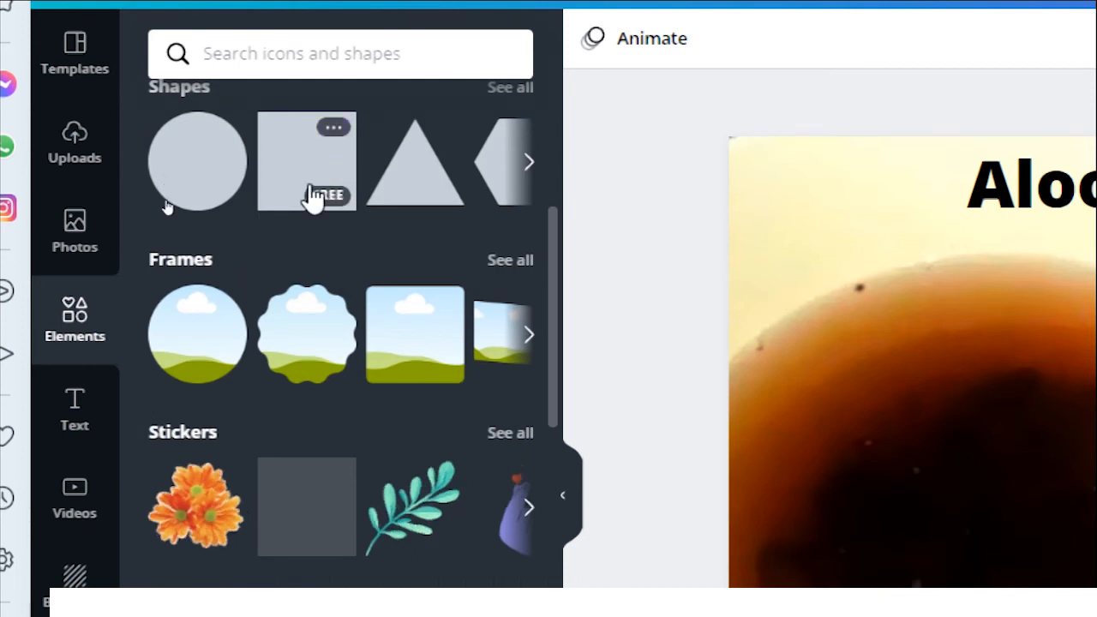
scroll(313, 197, up, 5)
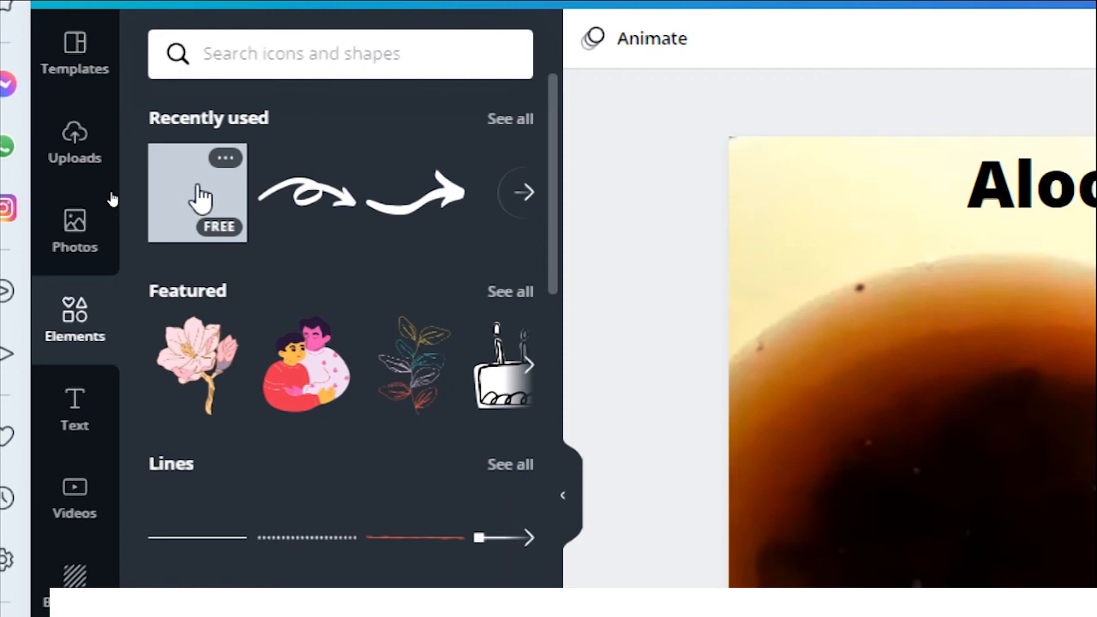
- Add the recently used square shape behind the heading and resize it into a full-width banner along the page's upper edge
click(200, 197)
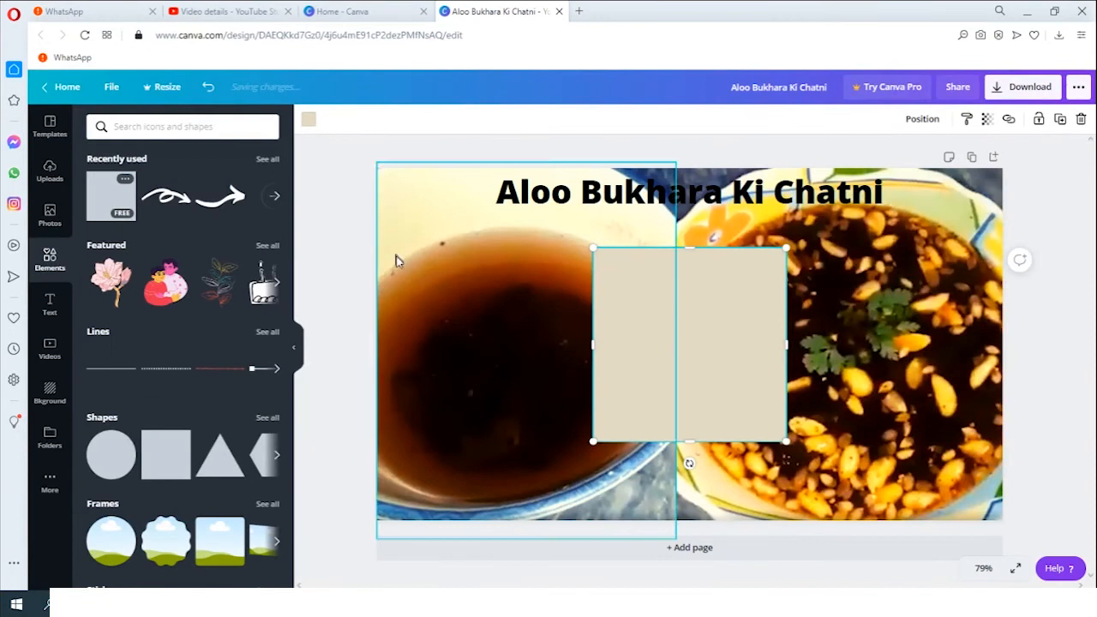
drag(629, 277, 615, 255)
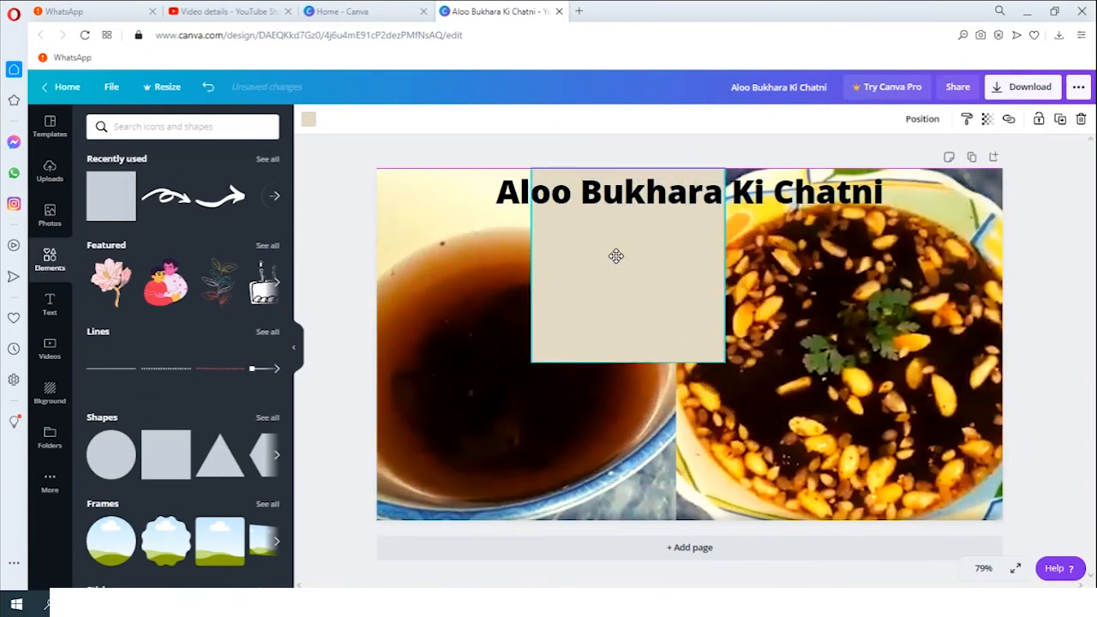
drag(725, 265, 957, 266)
drag(471, 260, 377, 255)
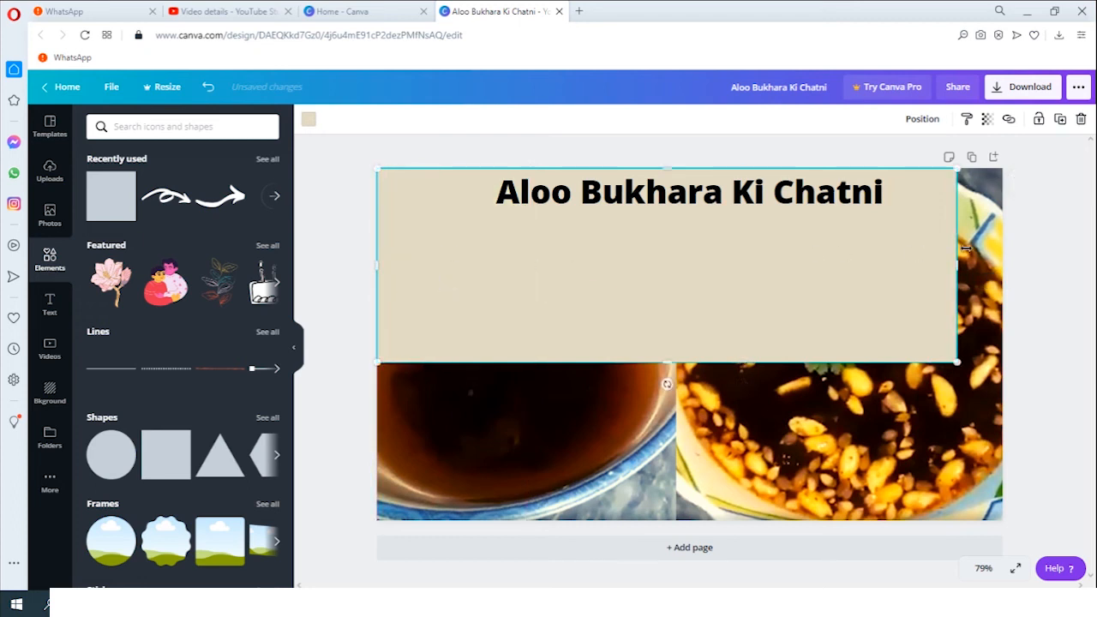
drag(958, 265, 997, 267)
drag(694, 354, 674, 224)
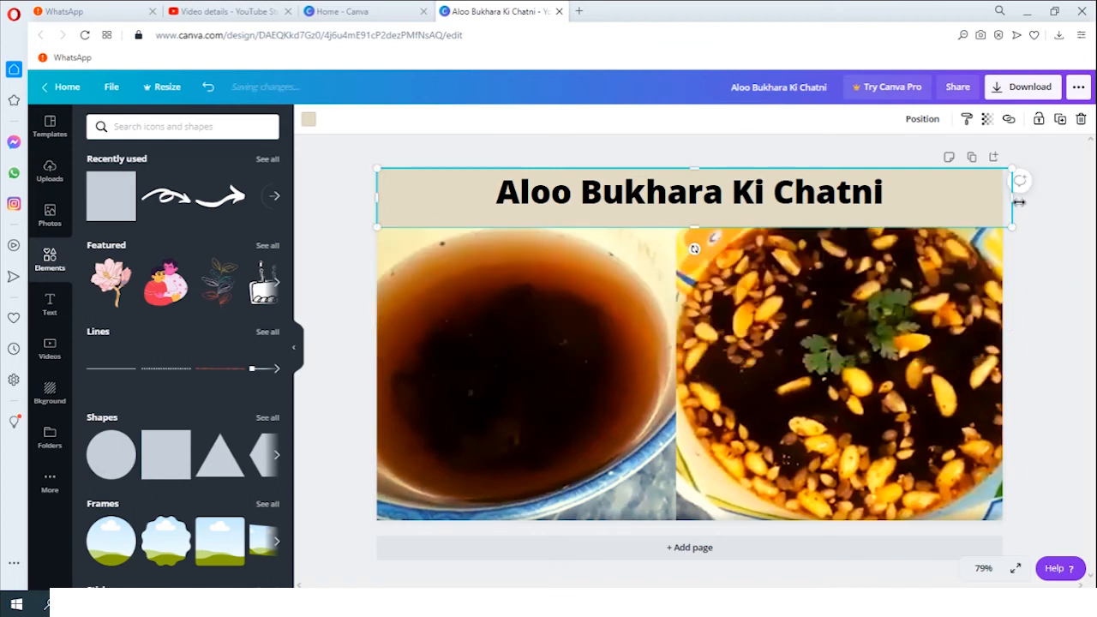
drag(1013, 199, 1001, 198)
drag(687, 228, 687, 221)
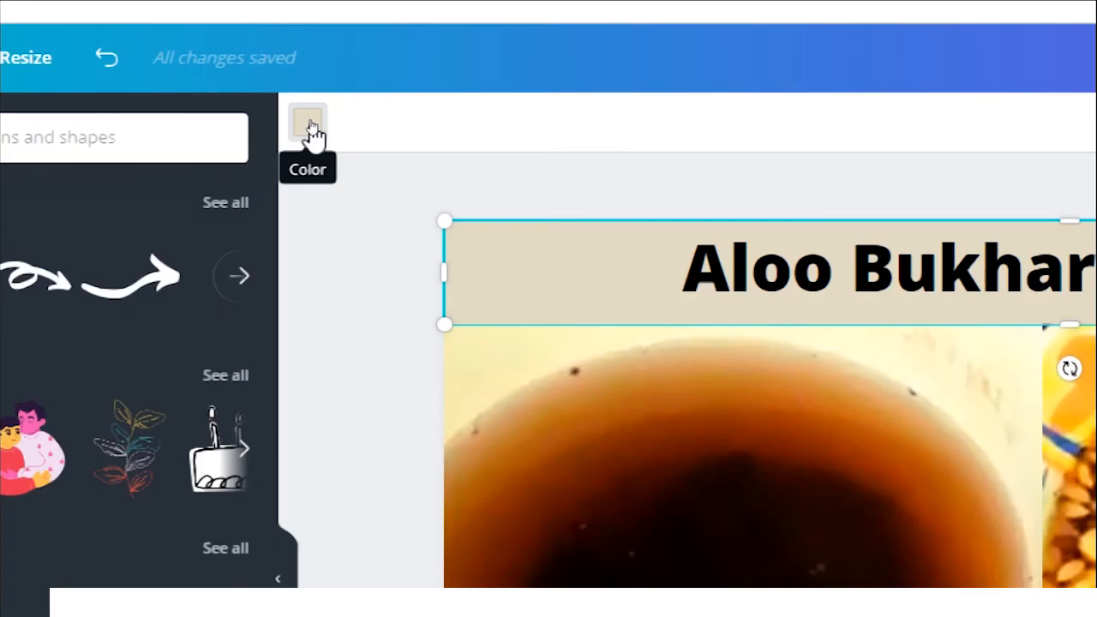
- Recolor the banner, trying dark brown and red, and settle on the orange-red photo color, then deselect it
click(311, 128)
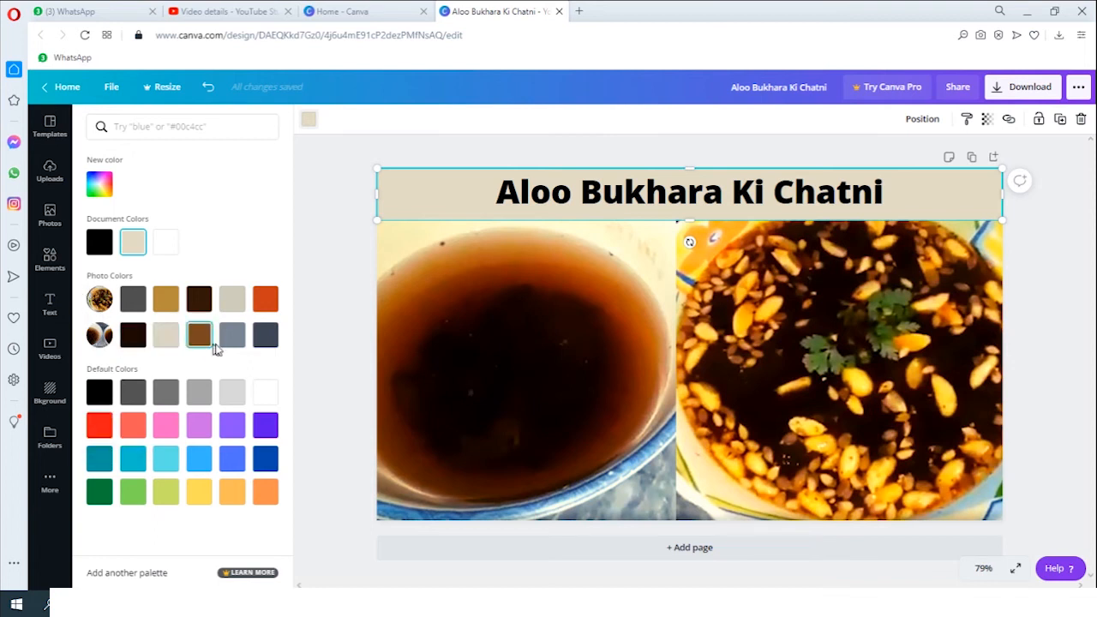
click(261, 306)
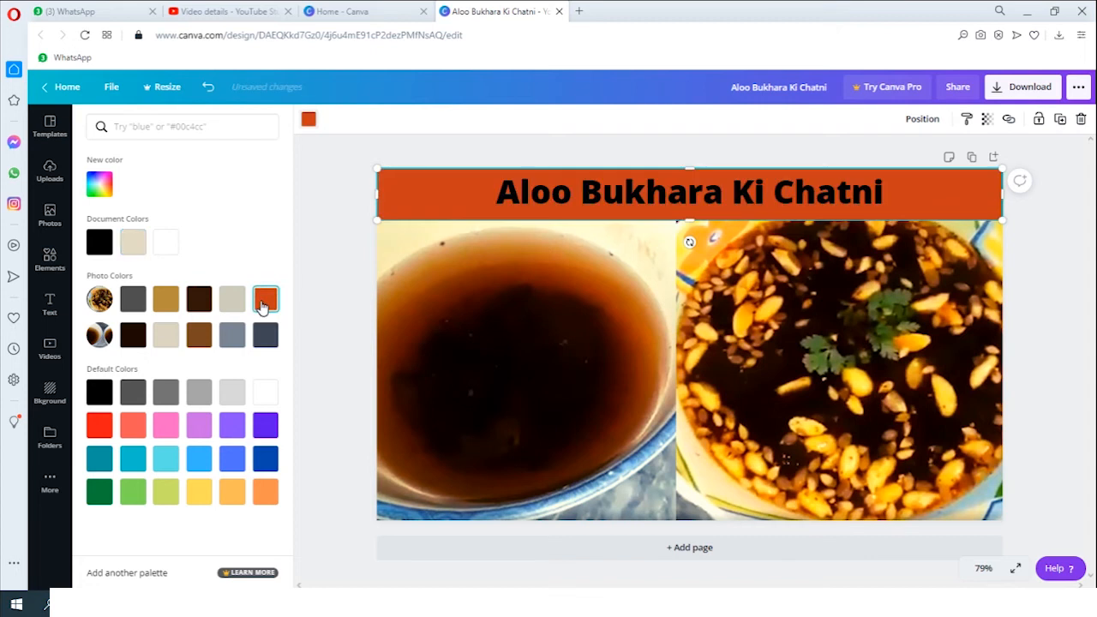
click(198, 301)
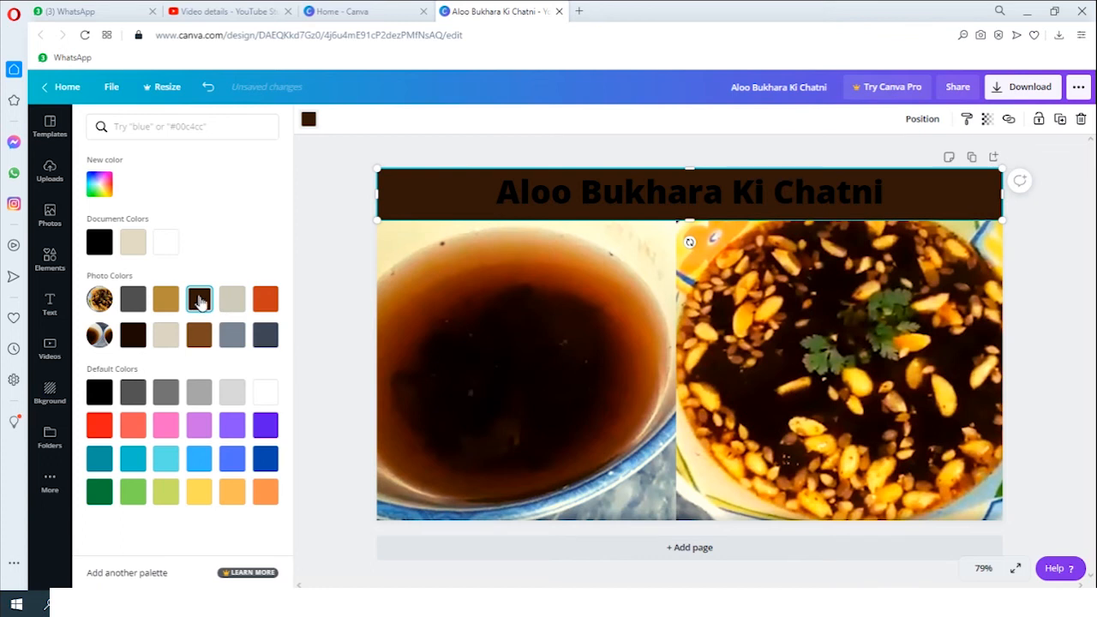
click(101, 428)
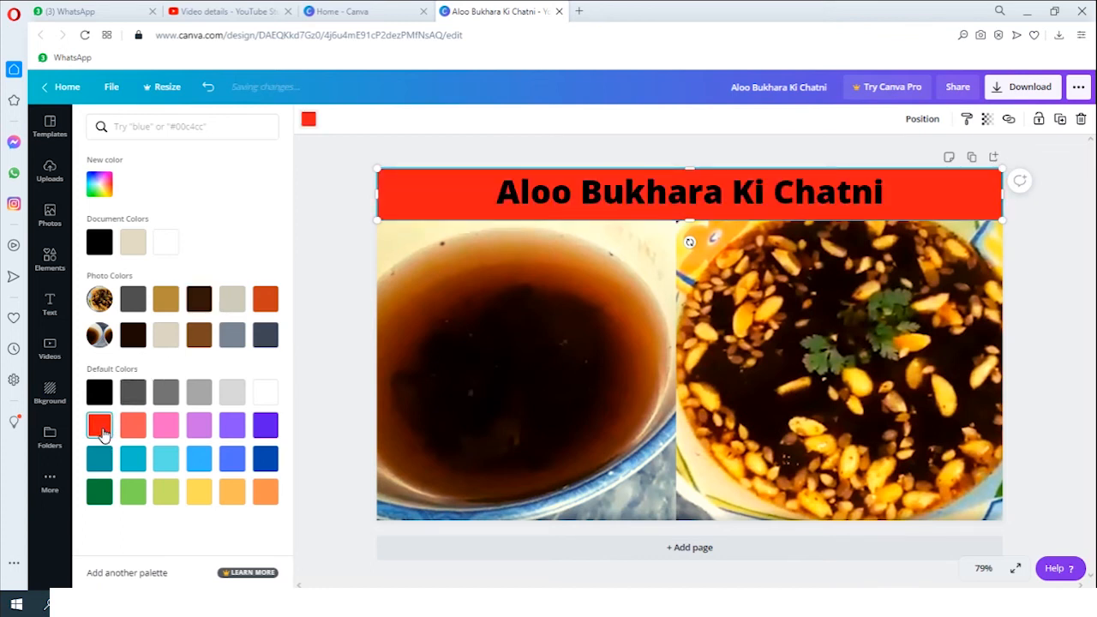
click(264, 307)
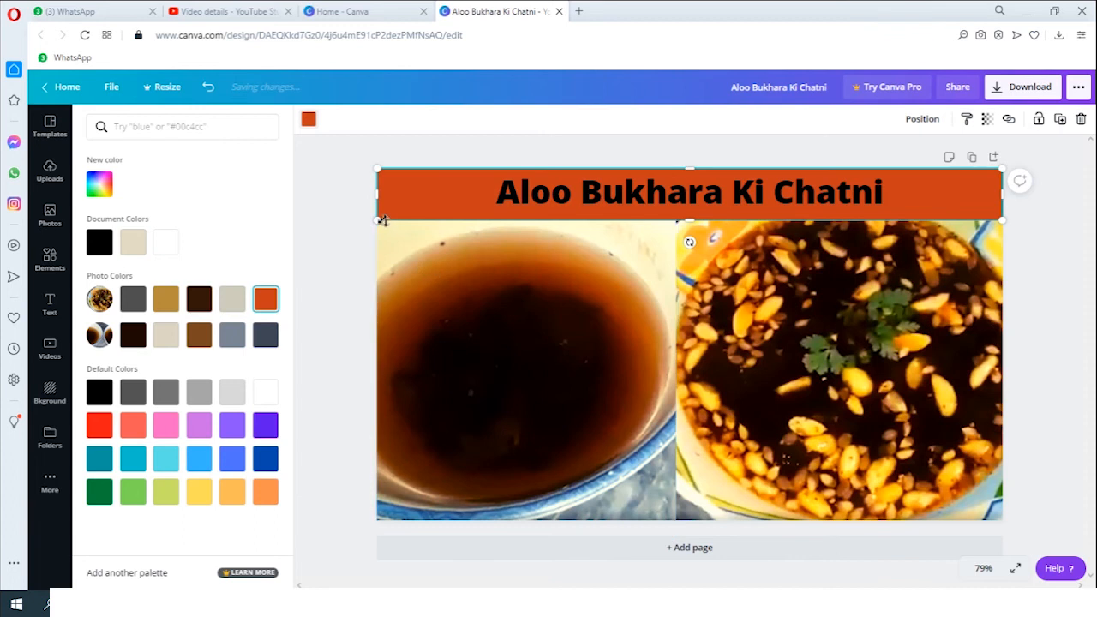
click(342, 222)
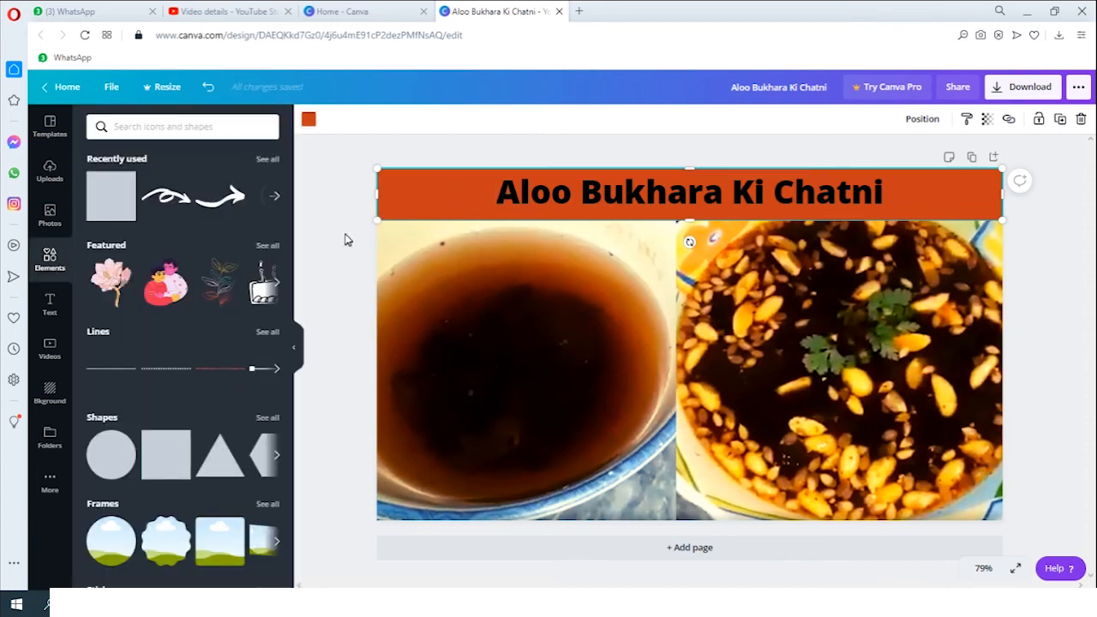
key(alt)
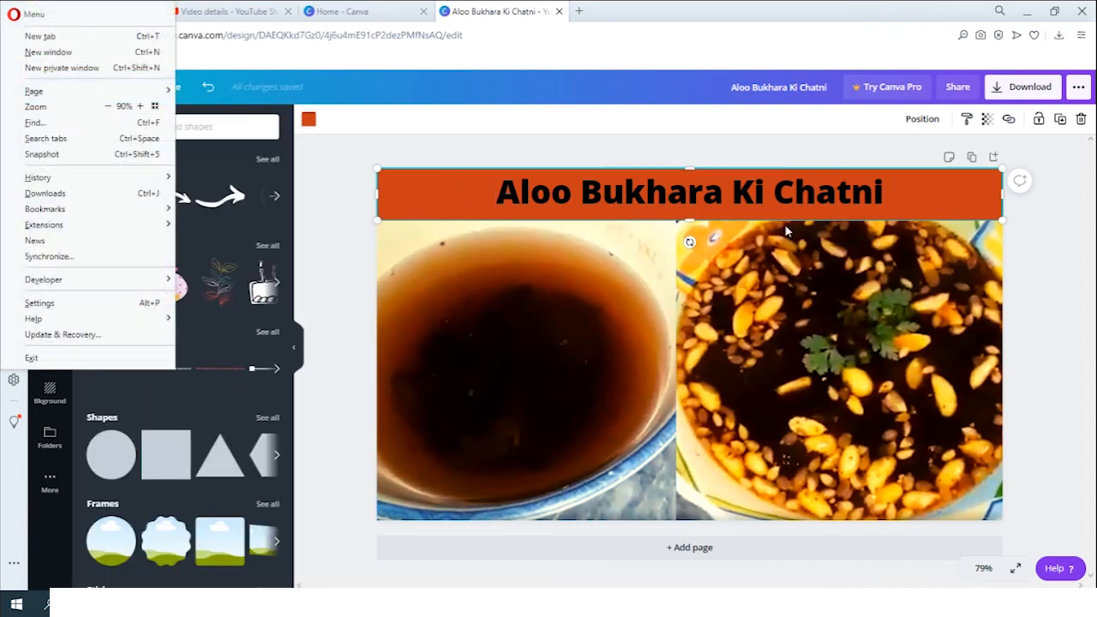
click(352, 164)
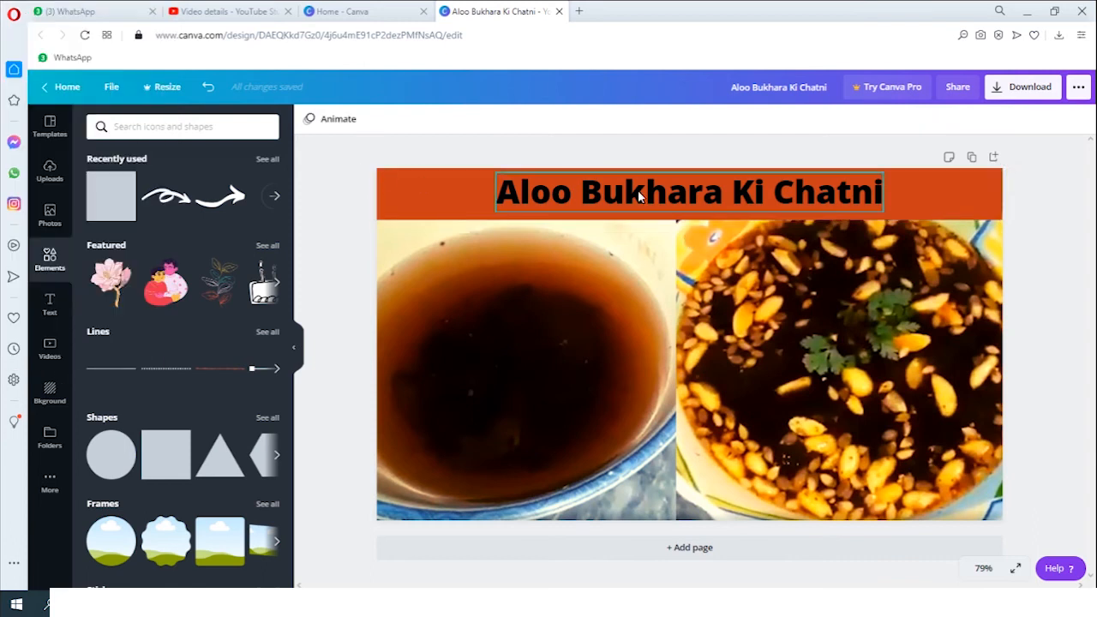
- Enlarge the heading to font size 70.3 and reposition it so it fills most of the orange-red banner
click(638, 192)
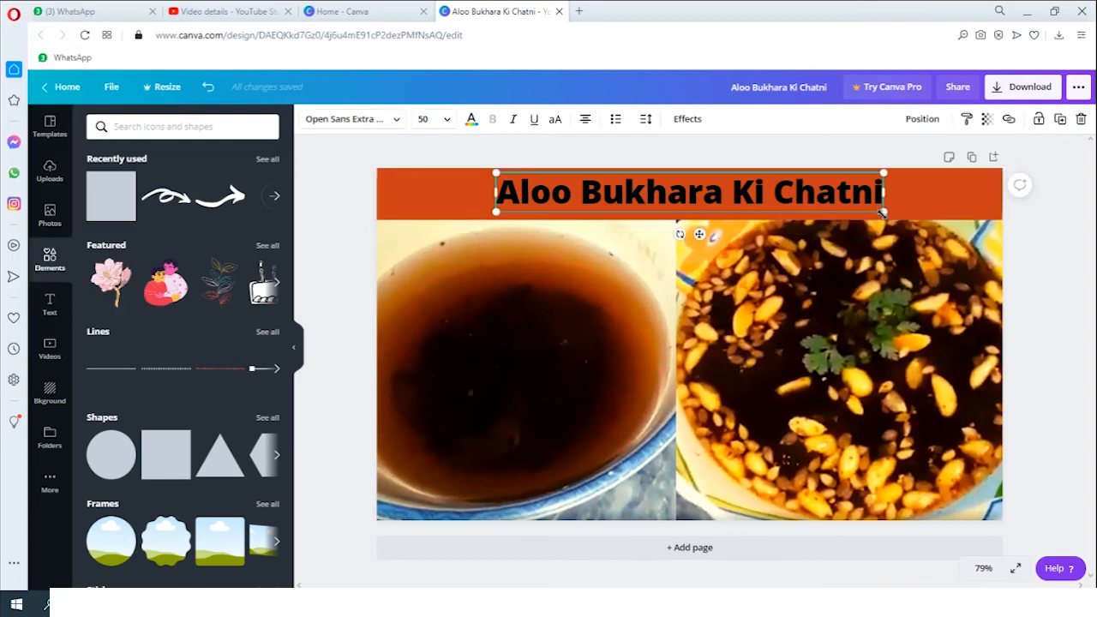
drag(897, 227, 979, 236)
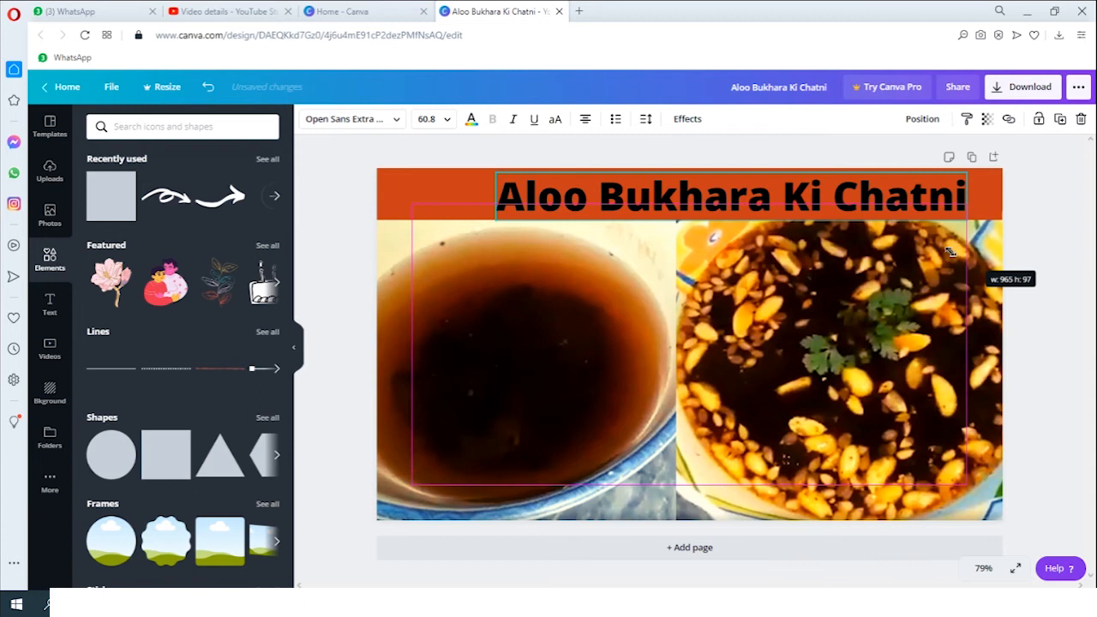
drag(720, 203, 688, 200)
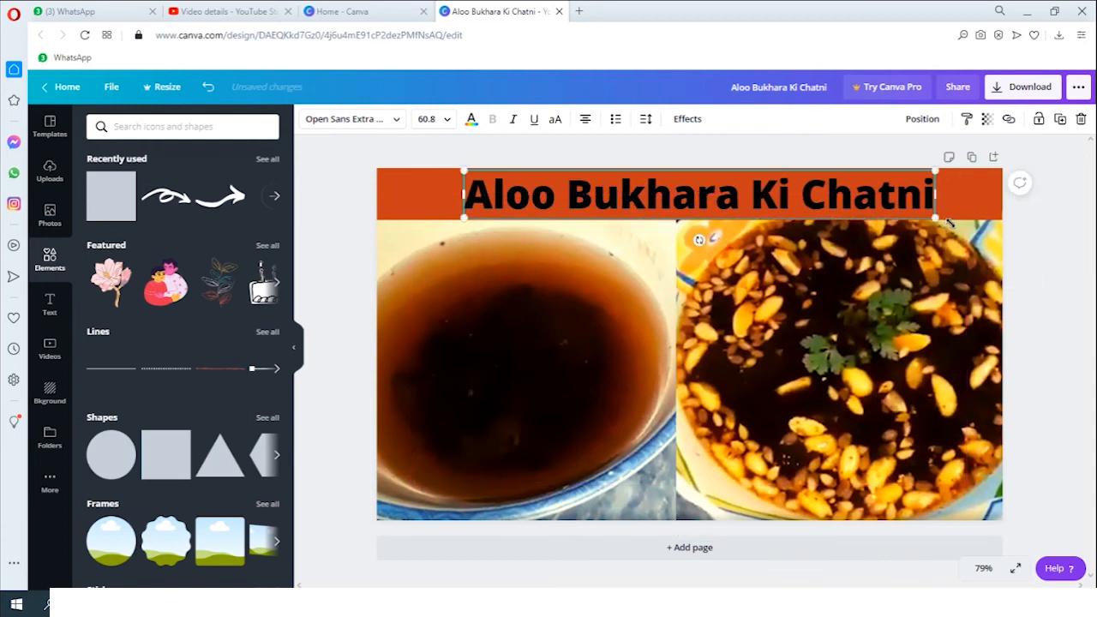
drag(936, 221, 976, 246)
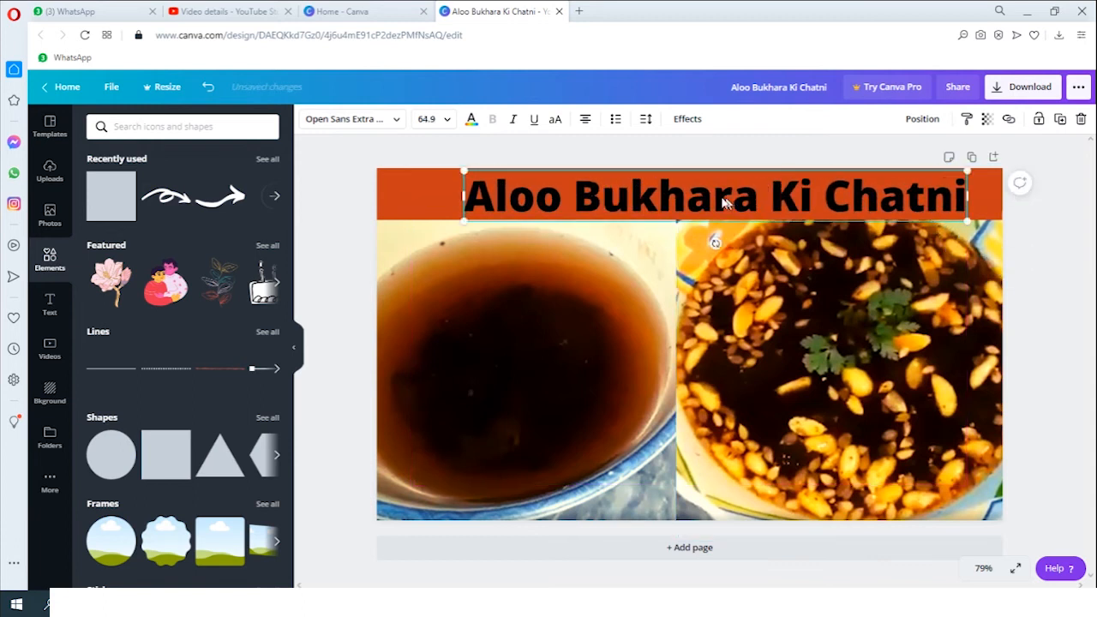
drag(729, 192, 709, 191)
drag(949, 219, 990, 226)
drag(676, 200, 660, 201)
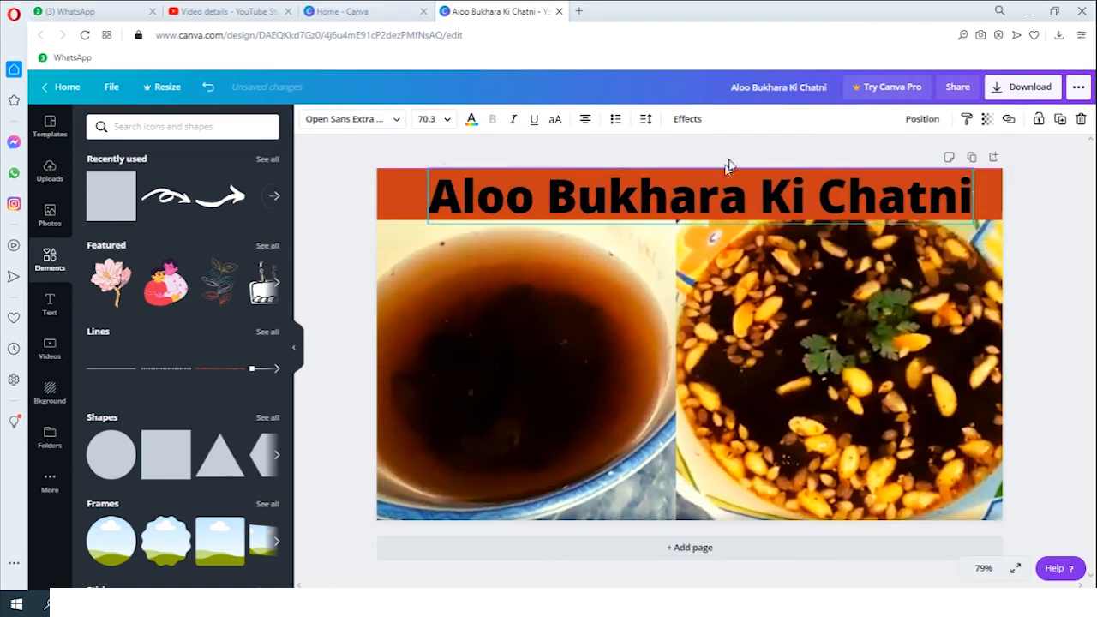
- Align the enlarged heading to the horizontal center of the page and deselect it
click(922, 118)
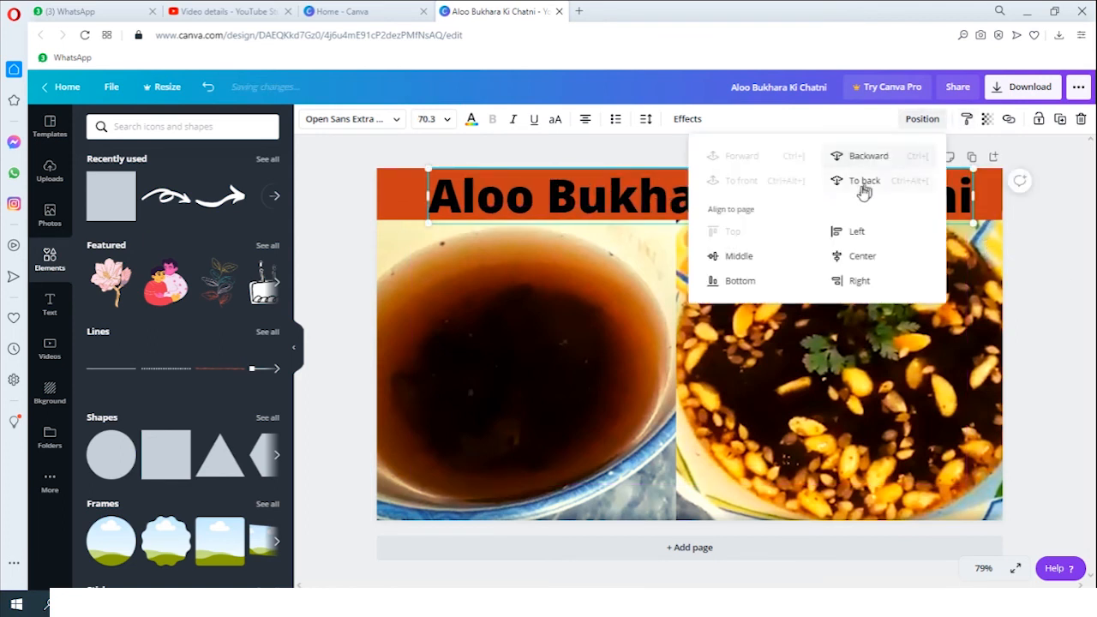
click(861, 258)
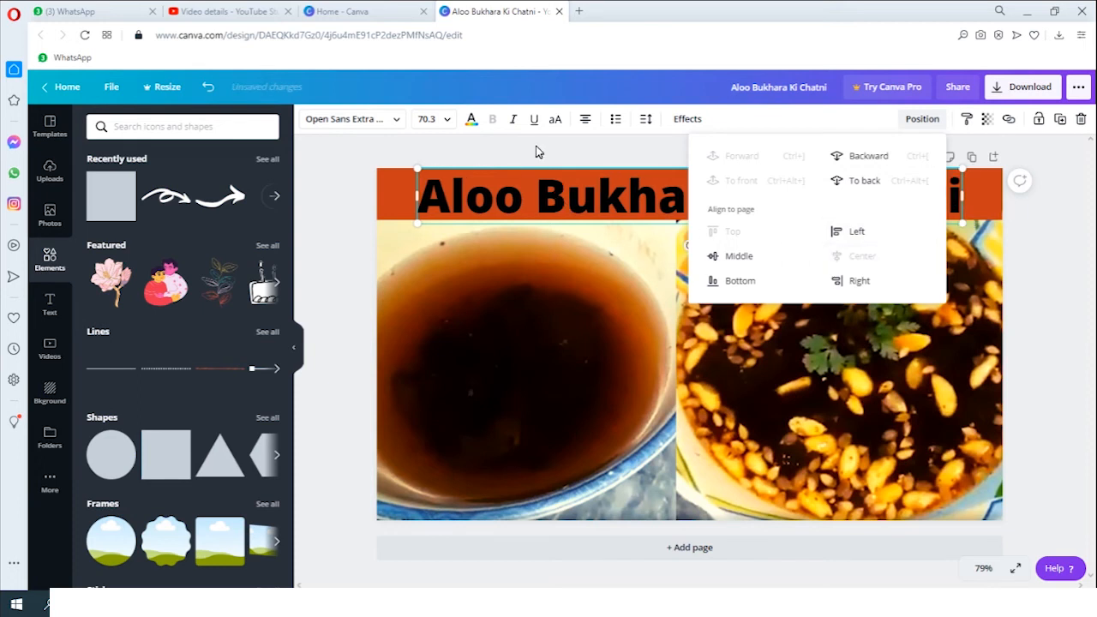
click(712, 147)
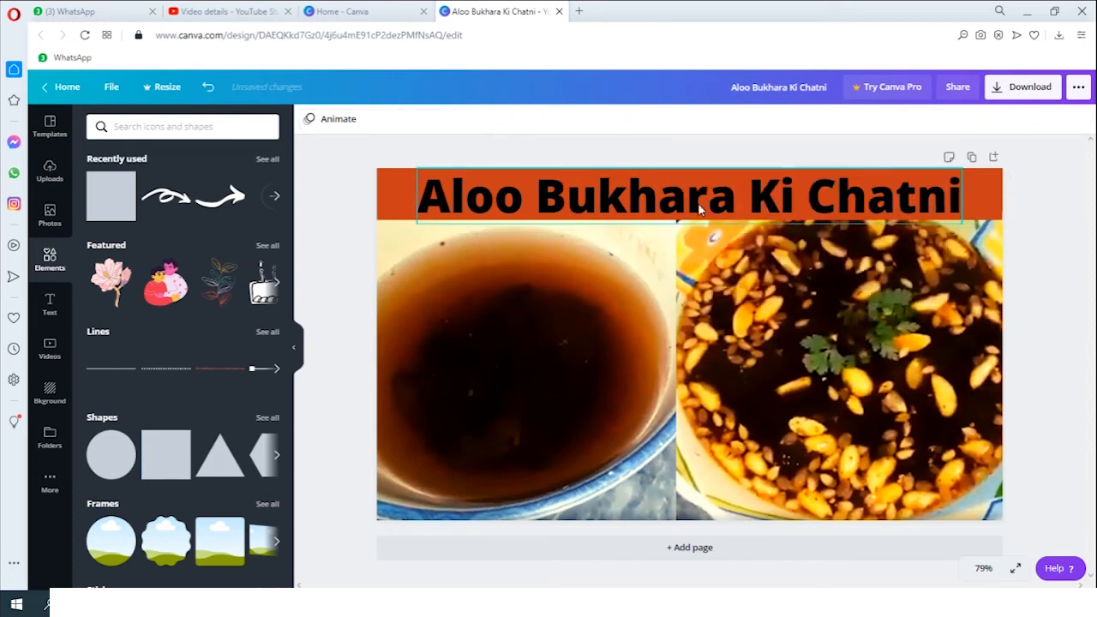
click(605, 193)
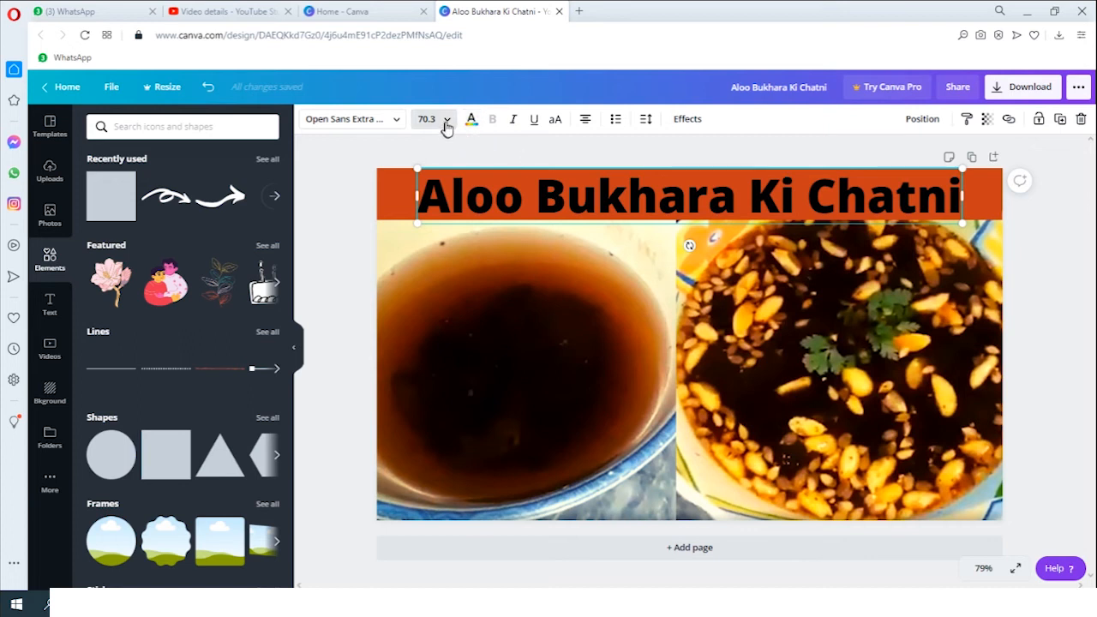
click(447, 122)
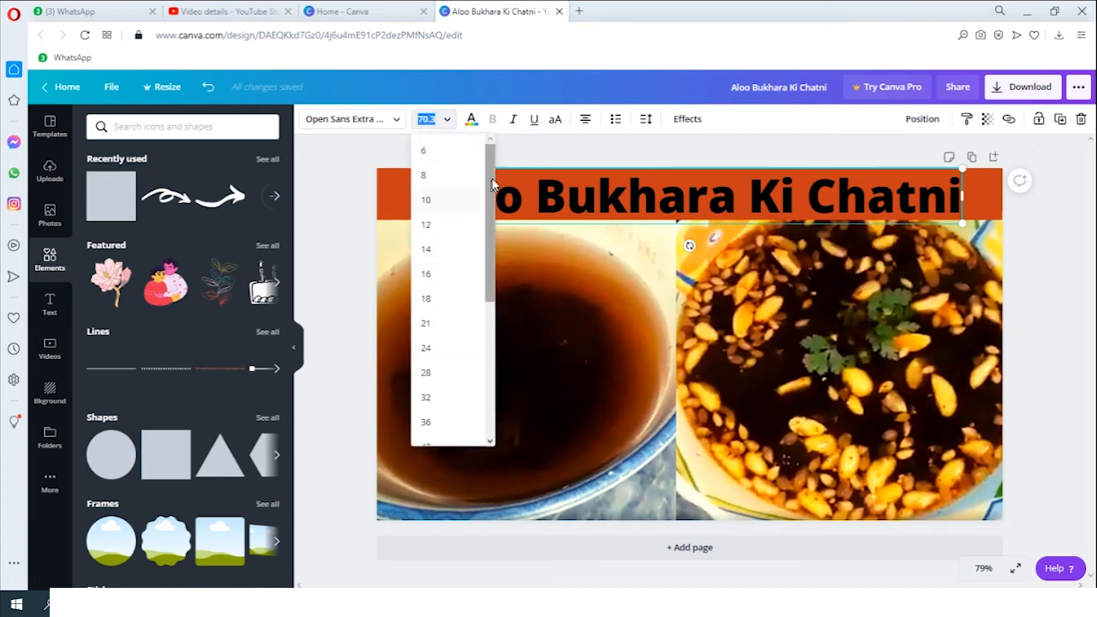
click(516, 152)
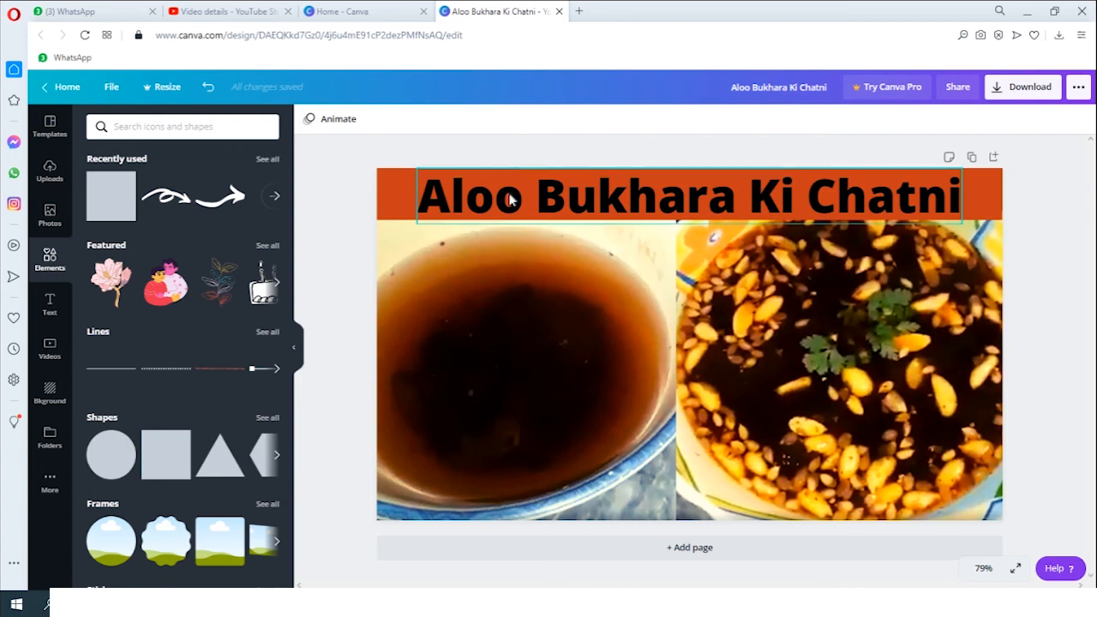
click(506, 187)
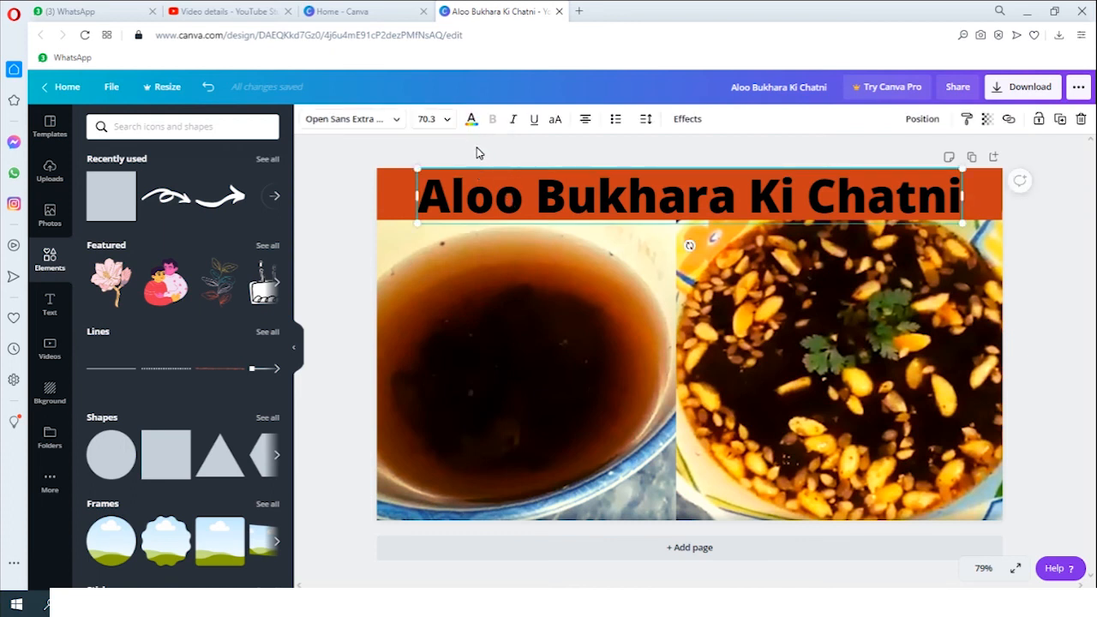
click(478, 152)
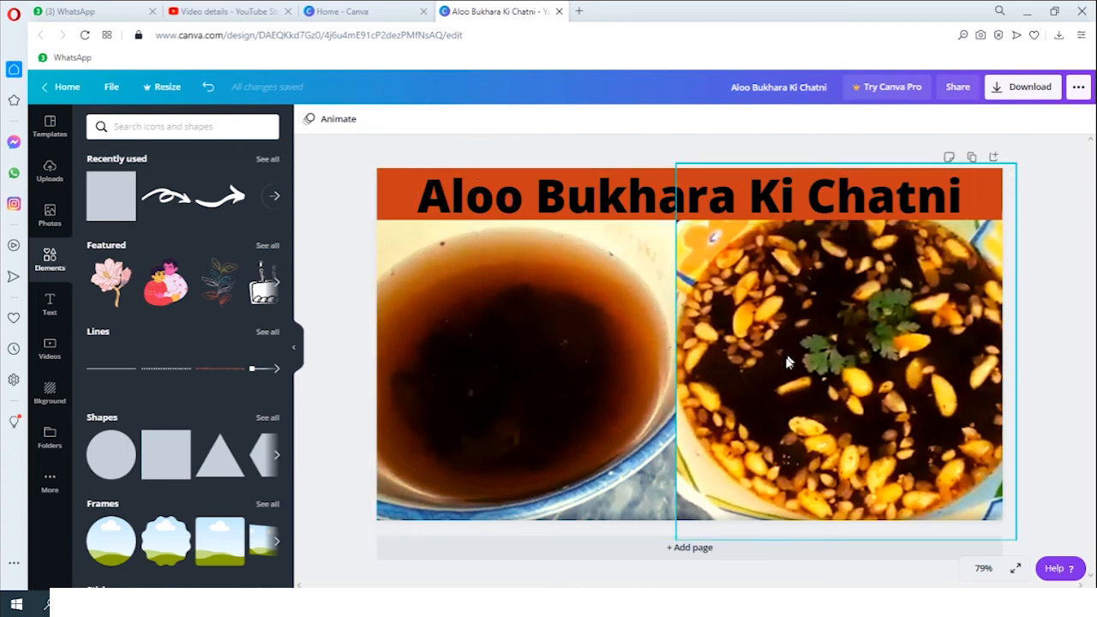
click(477, 368)
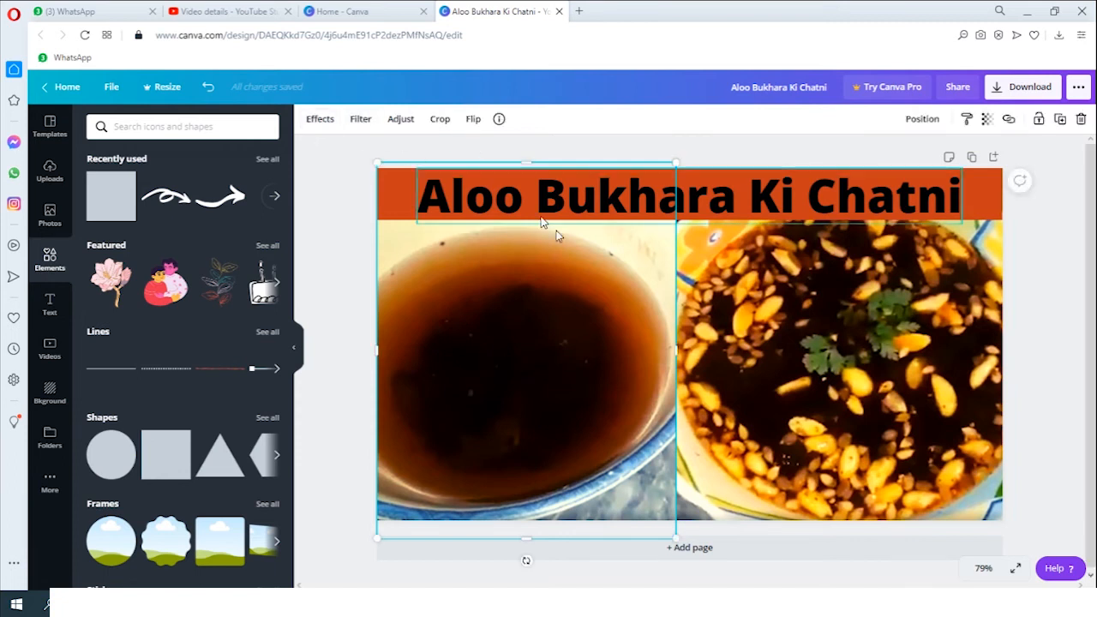
click(875, 379)
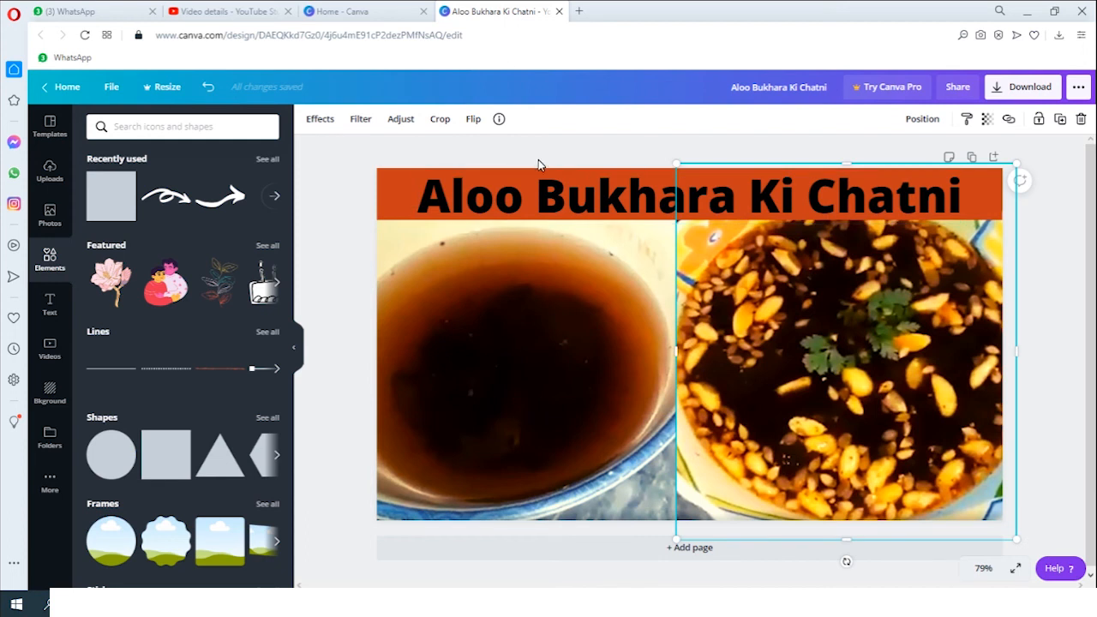
click(519, 315)
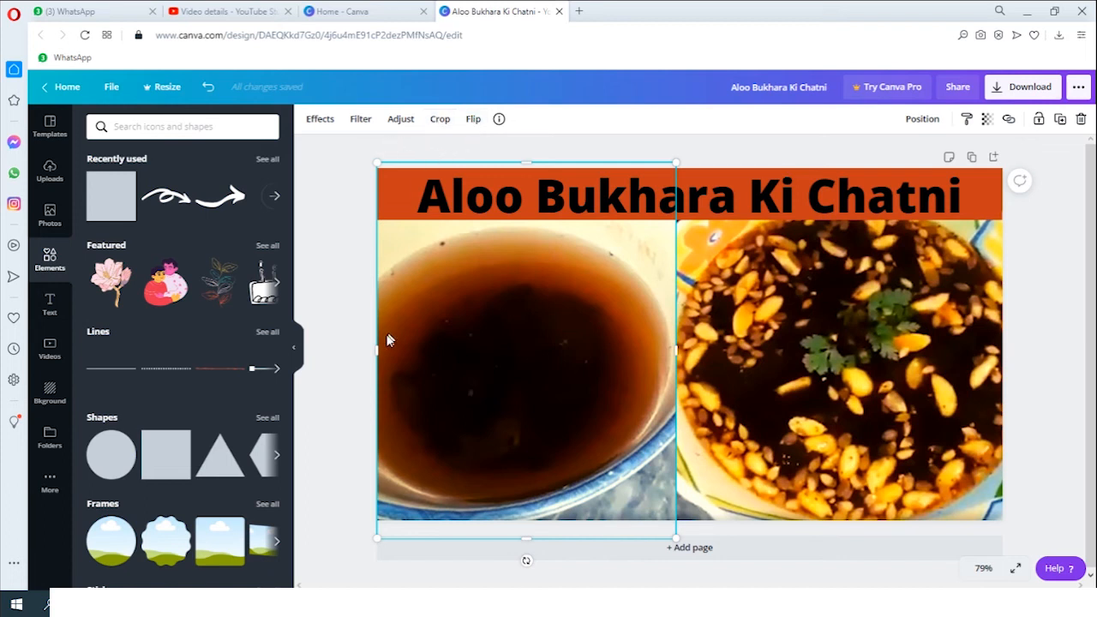
click(335, 360)
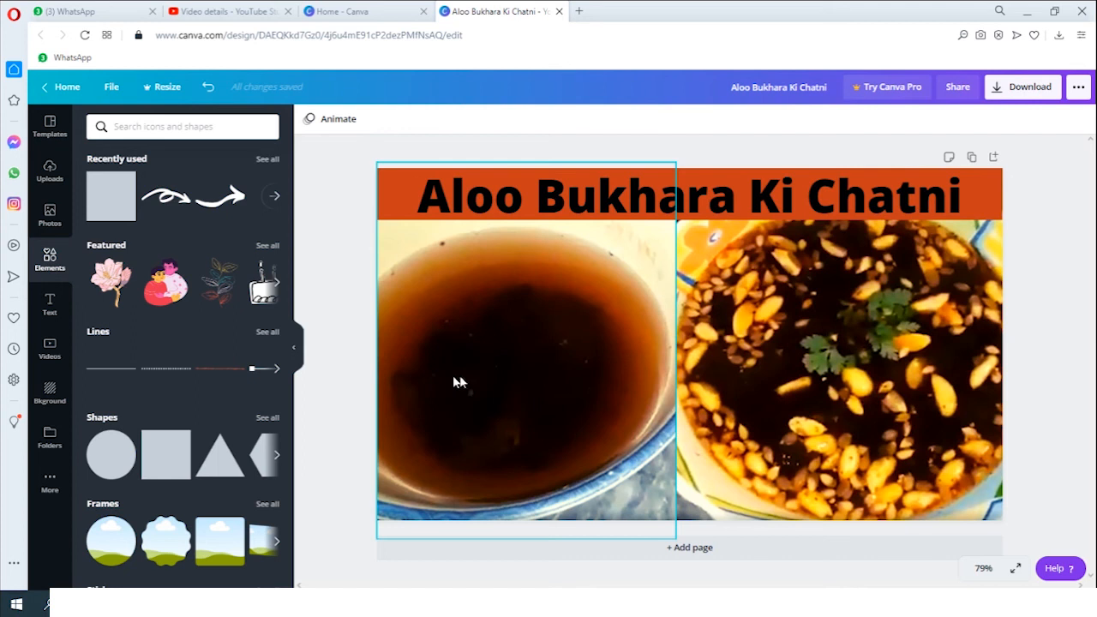
- Trim the left photo's upper edge down to the page's upper edge, making its height 756, and clear the selection
click(459, 381)
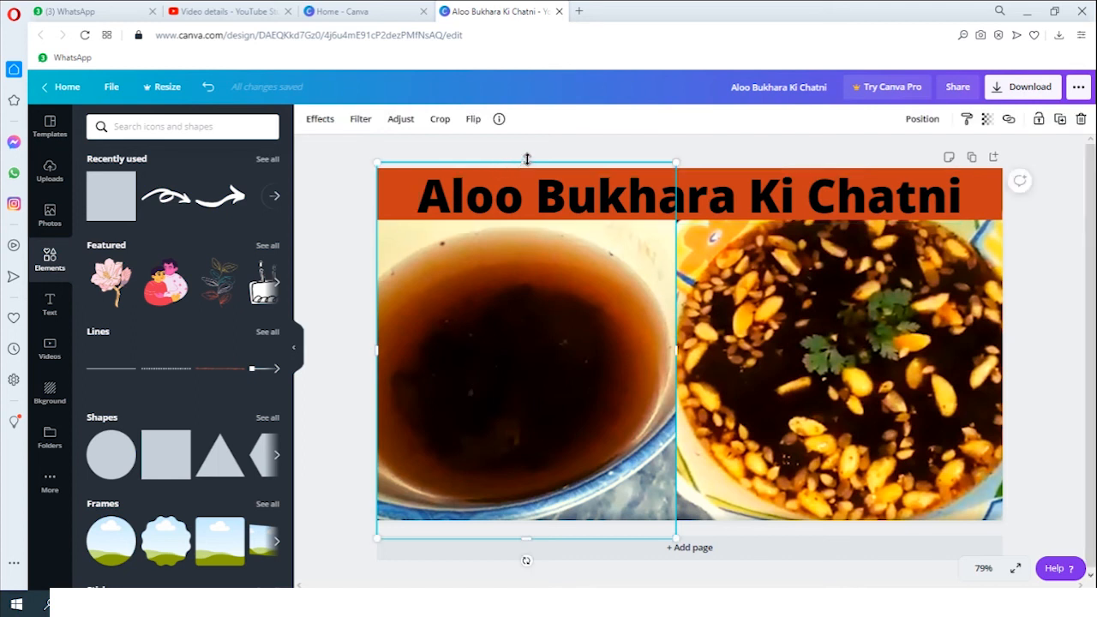
drag(527, 162, 529, 168)
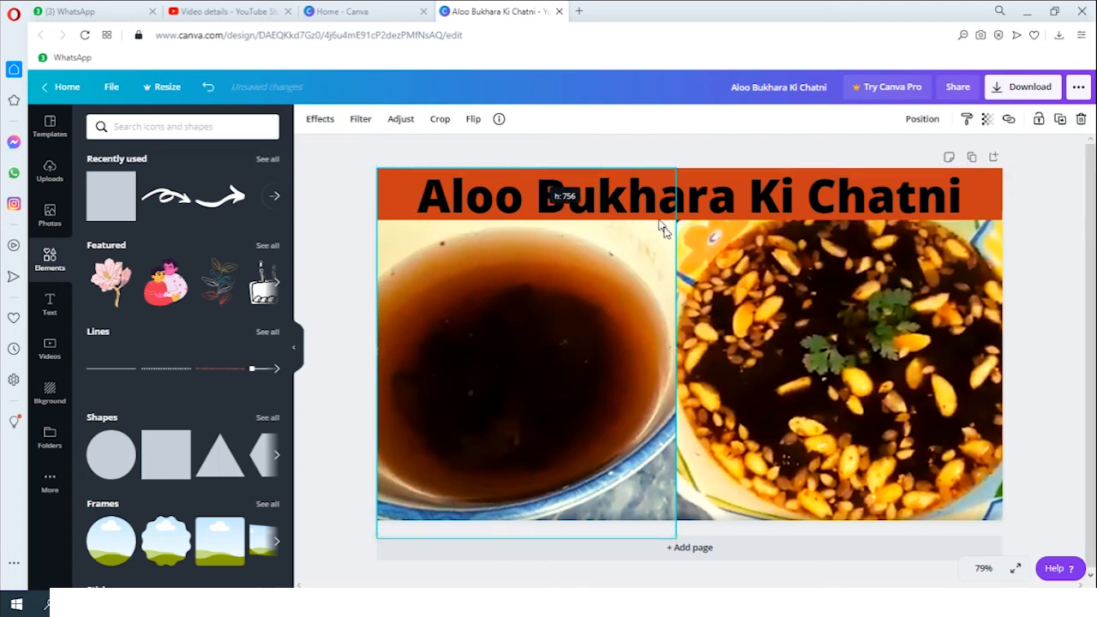
click(888, 284)
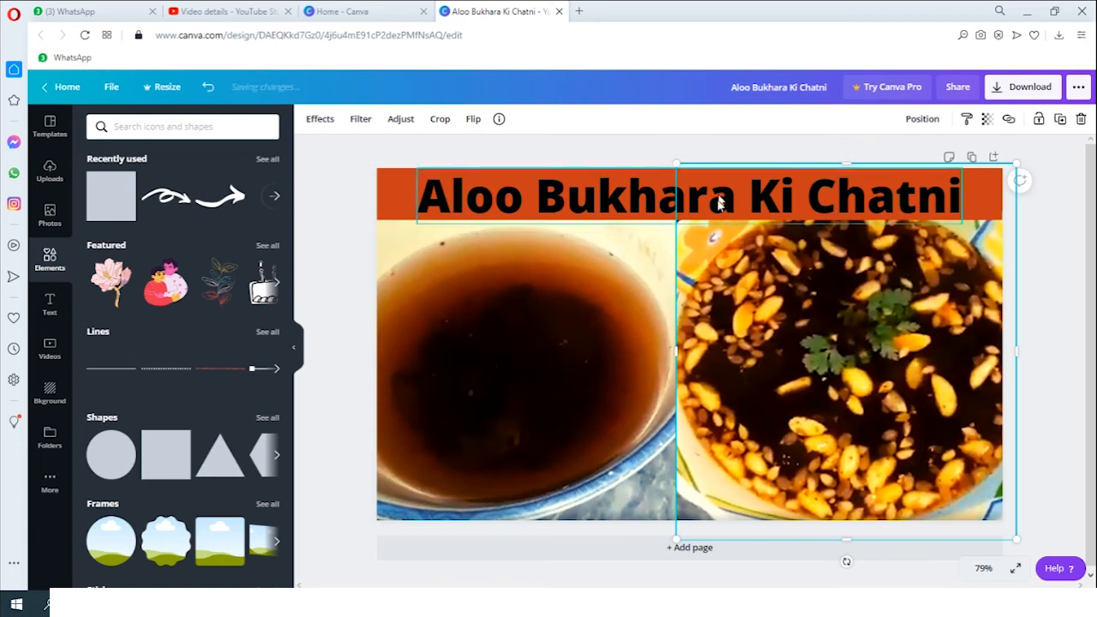
click(548, 154)
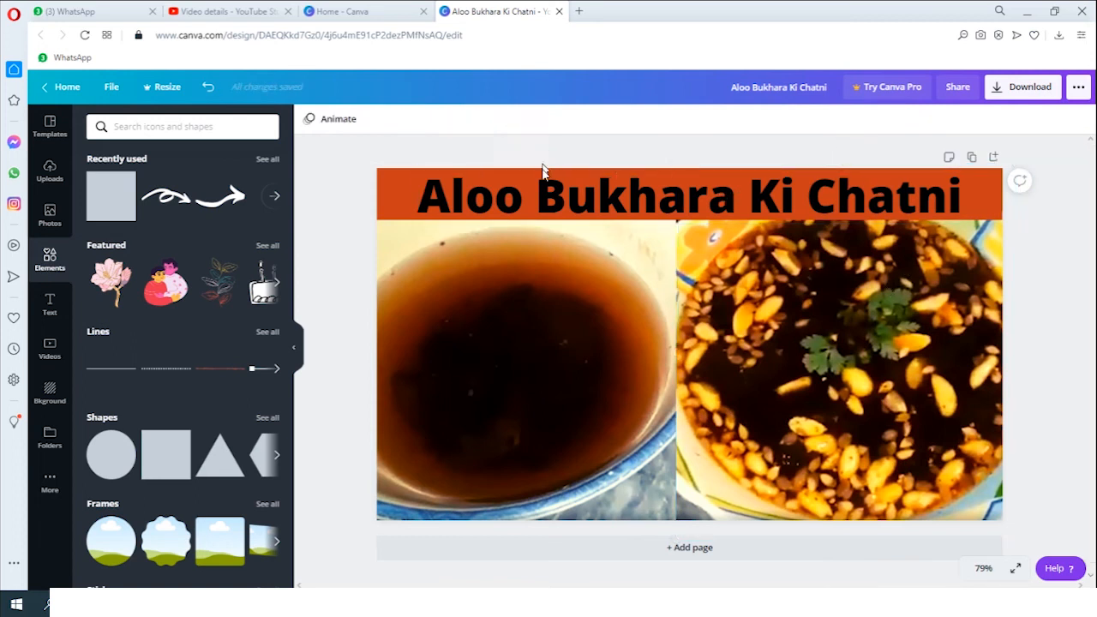
- Try flipping the left photo horizontally and vertically, restoring its original orientation after each flip, and clear the selection
click(546, 197)
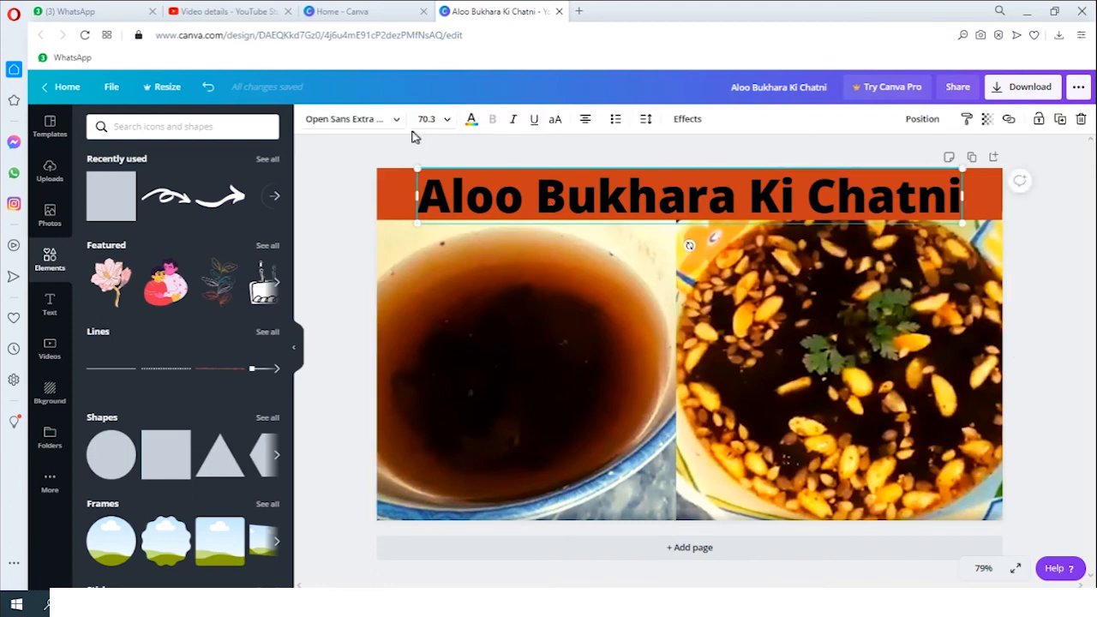
click(510, 337)
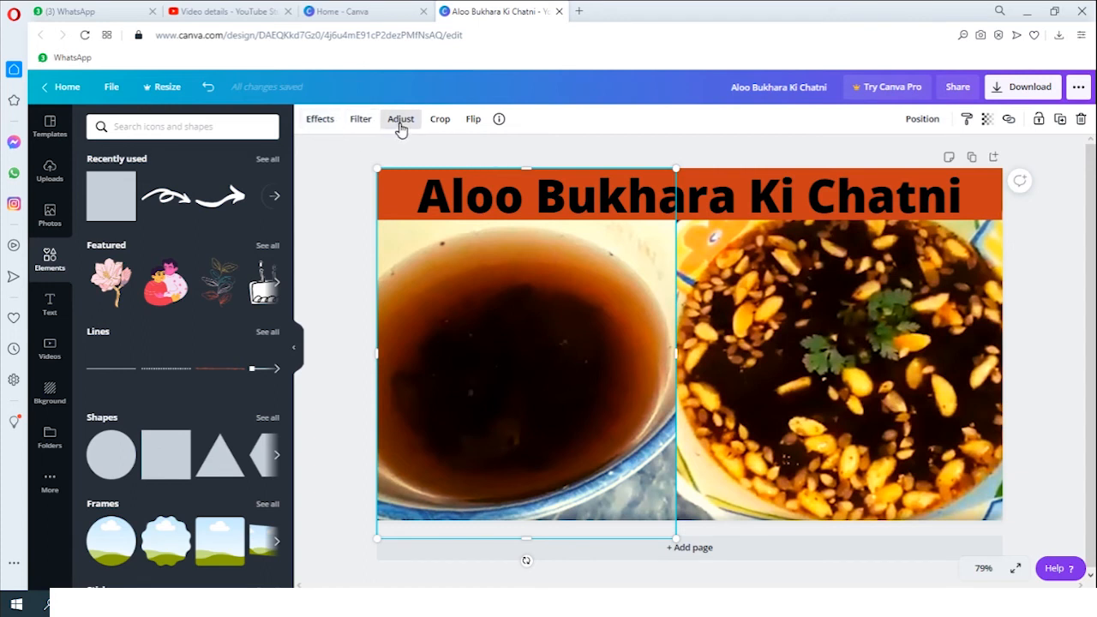
click(472, 120)
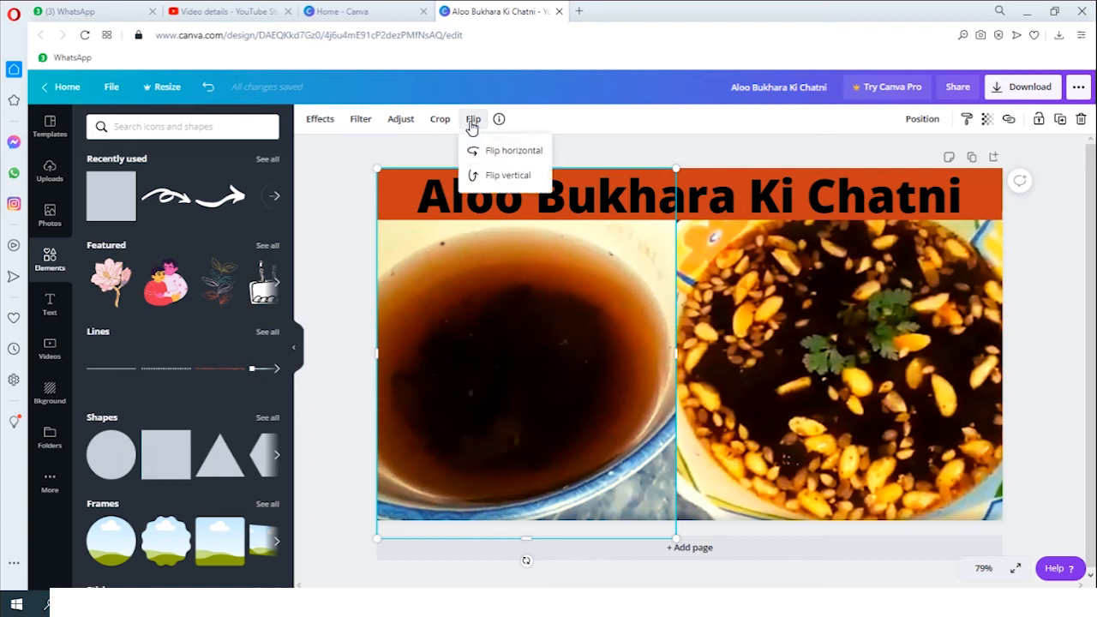
click(503, 152)
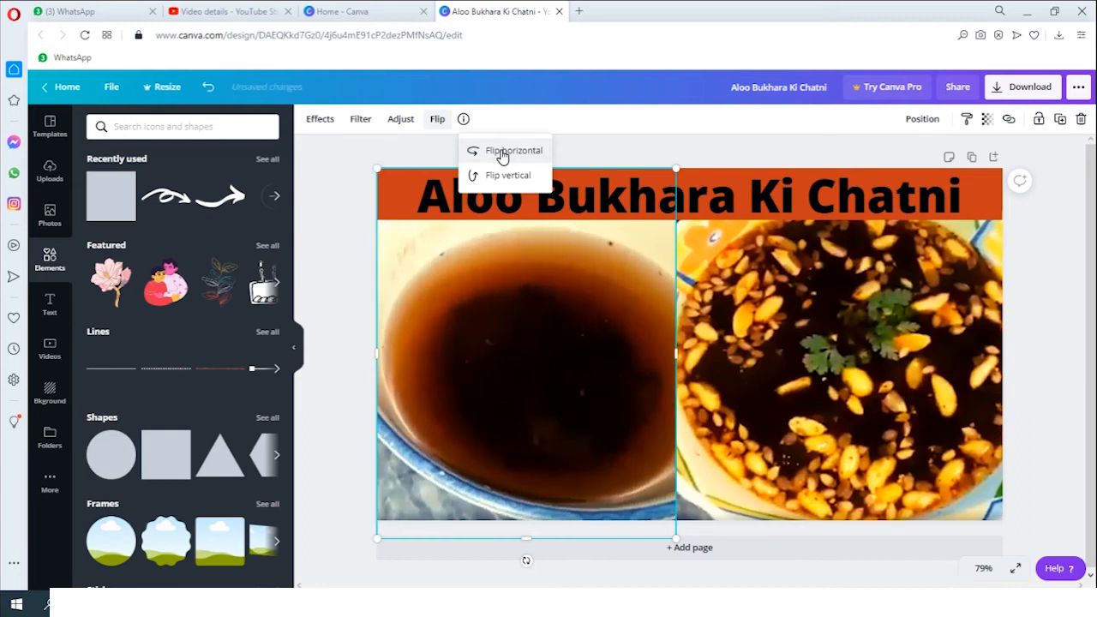
click(502, 154)
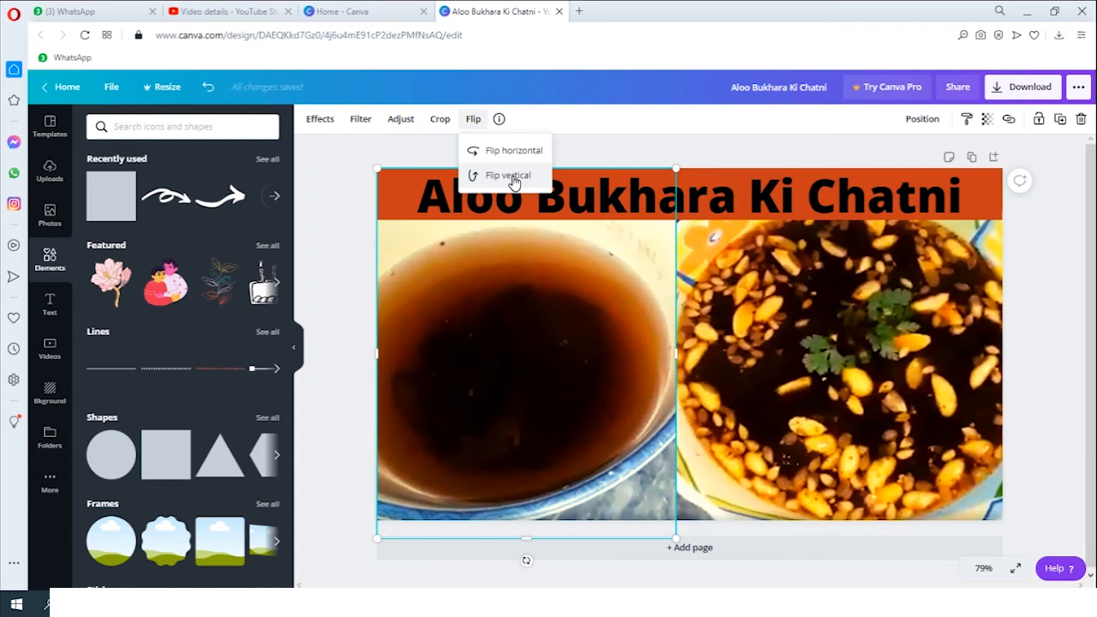
click(513, 183)
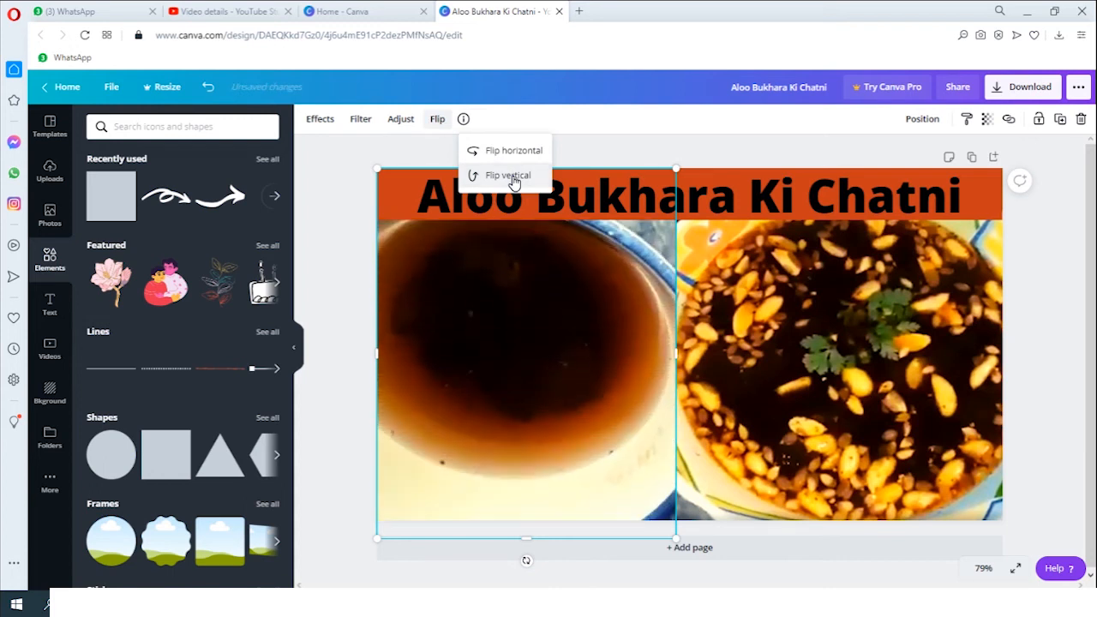
click(513, 182)
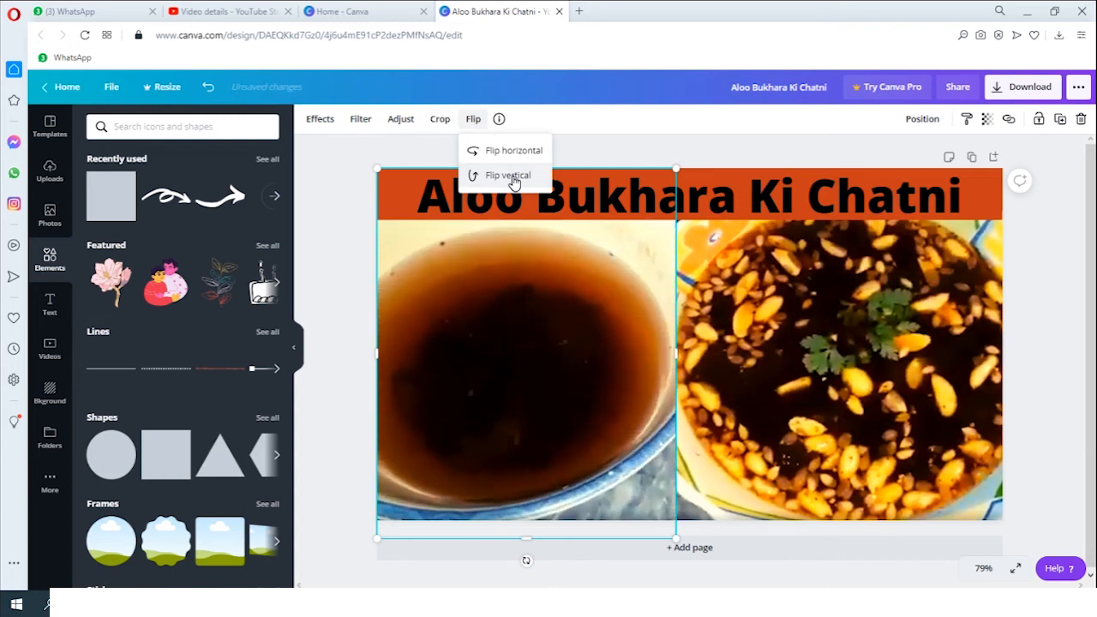
click(508, 156)
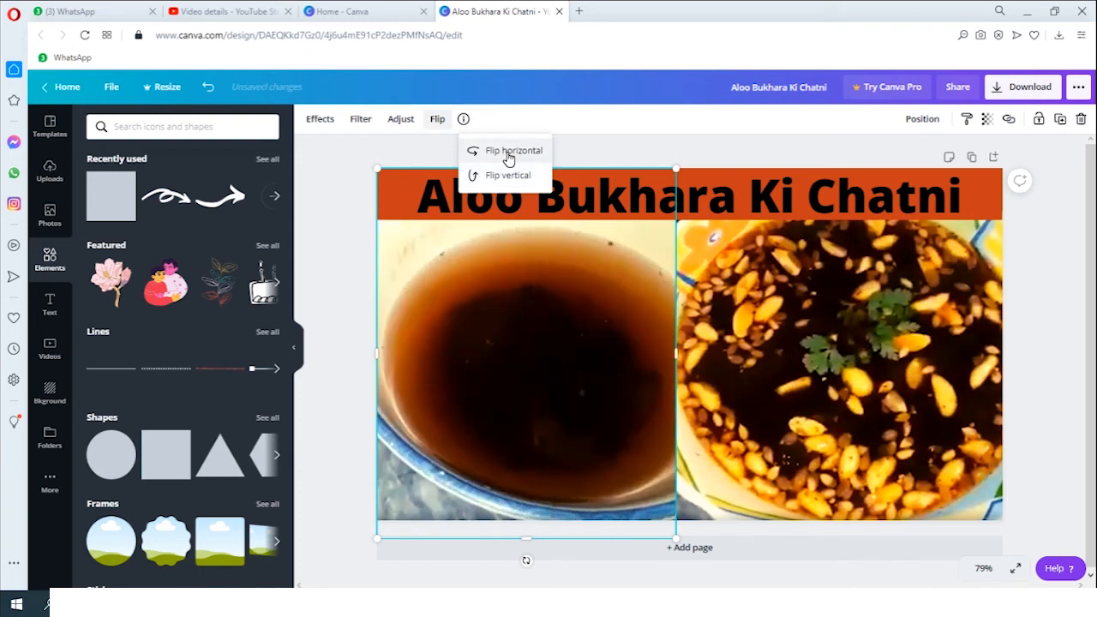
click(509, 157)
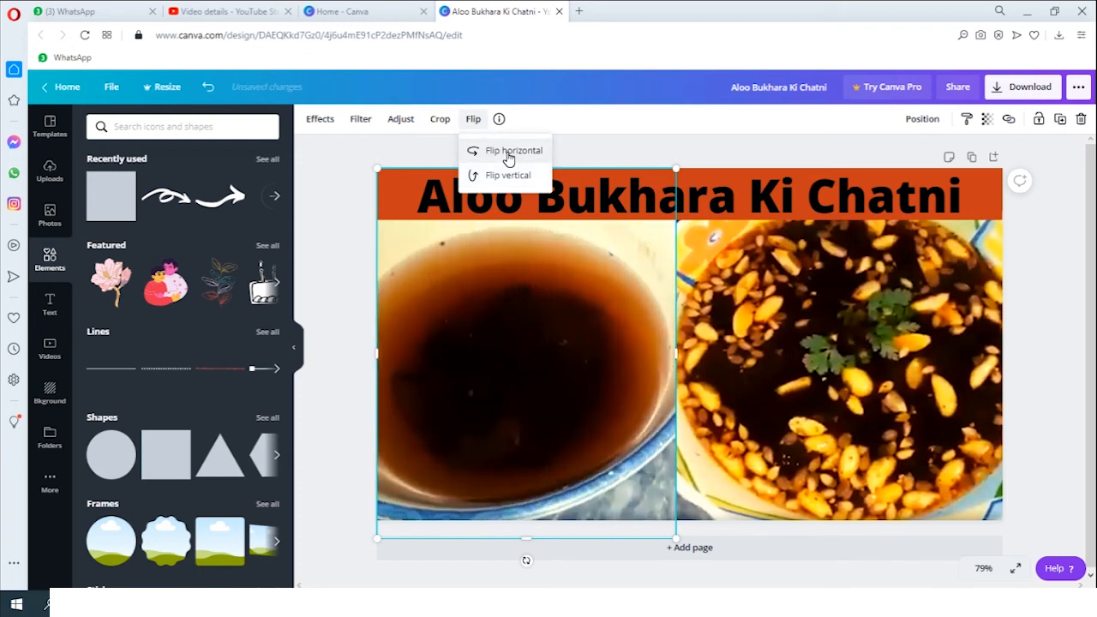
click(616, 150)
- Recolor the heading on the orange-red banner, trying yellow and settling on white, then deselect it
click(587, 196)
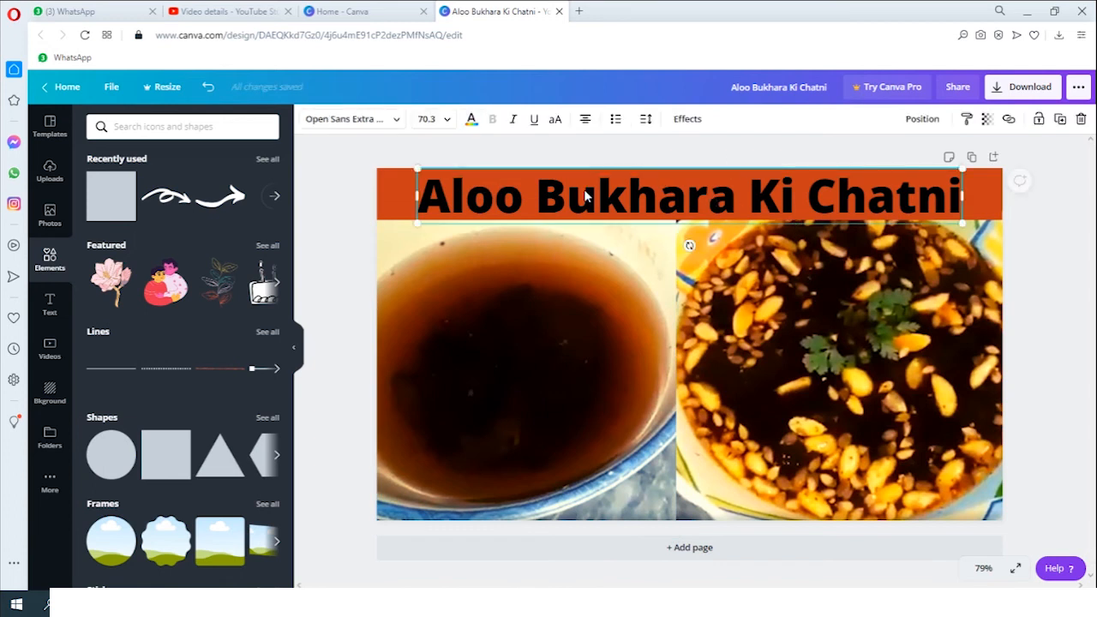
click(471, 121)
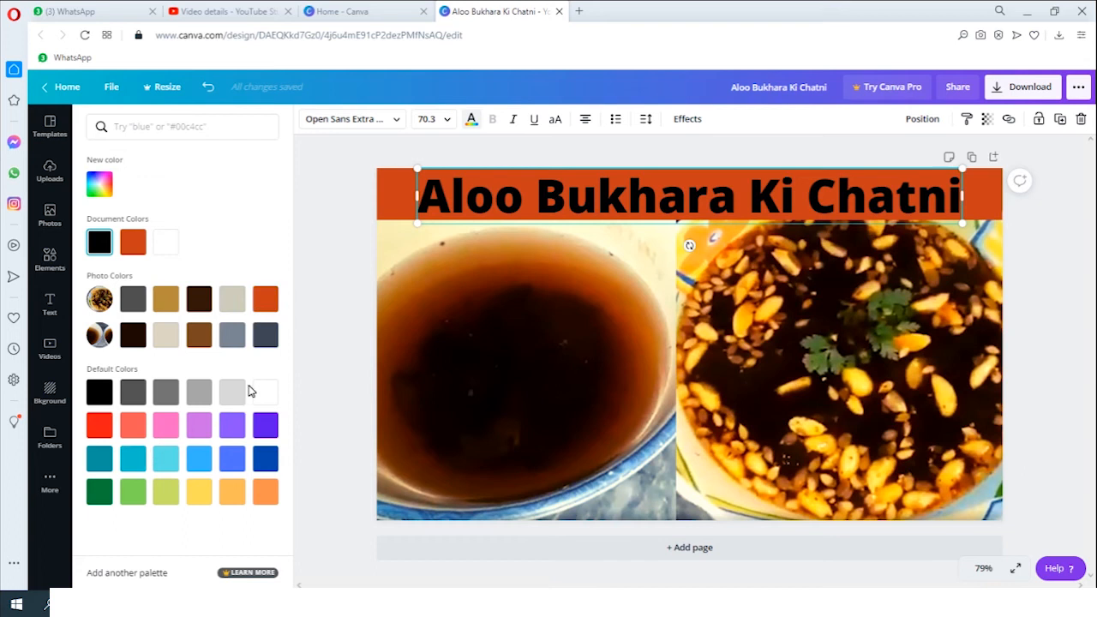
click(264, 393)
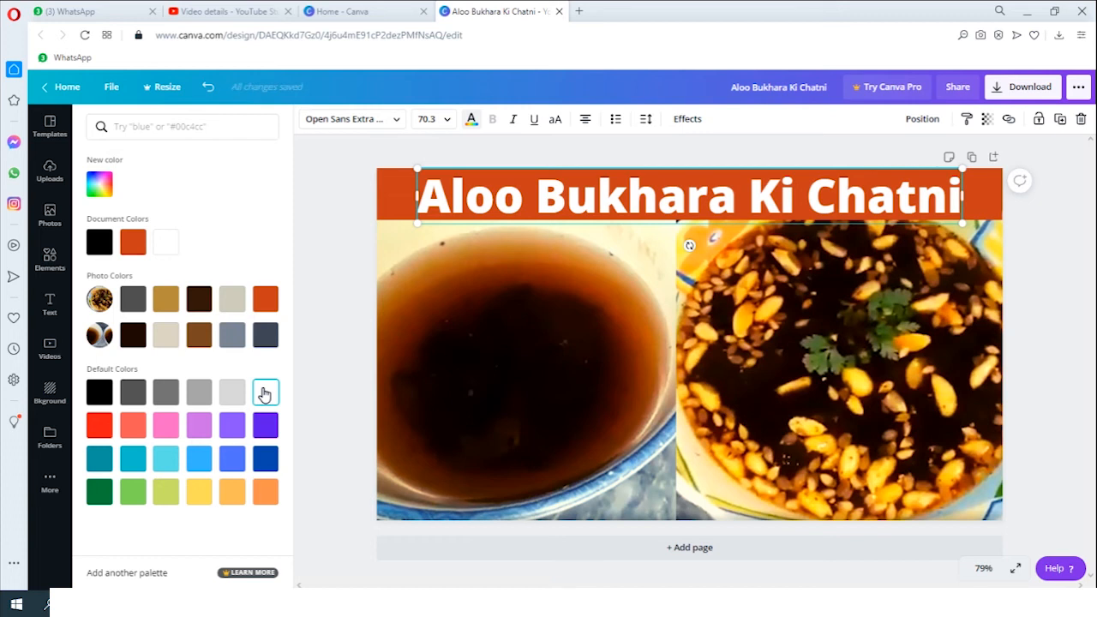
click(200, 493)
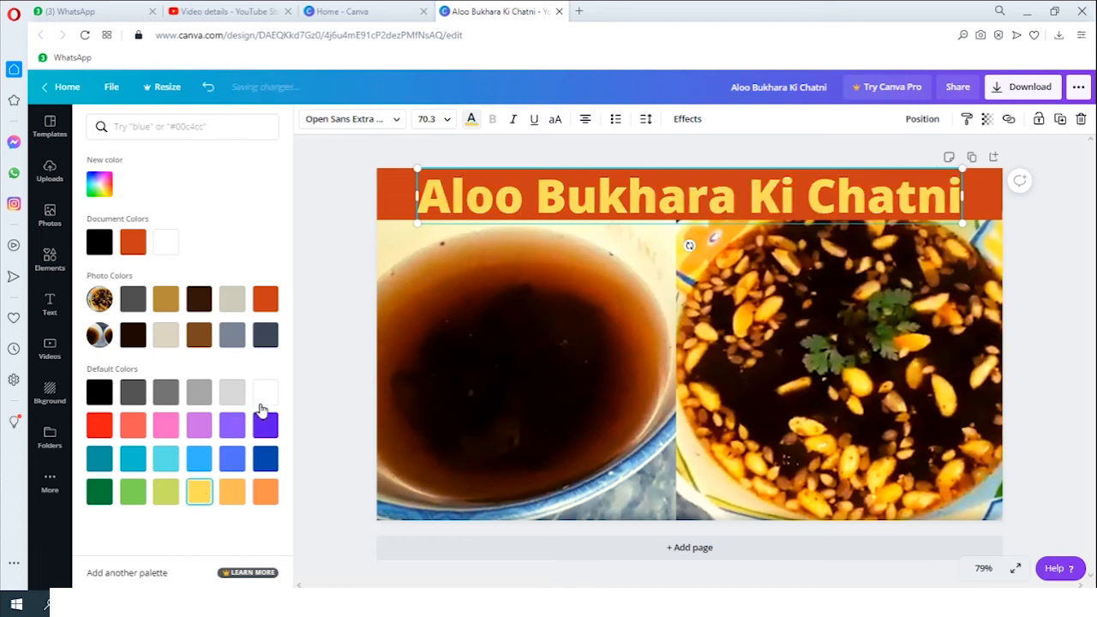
click(264, 392)
key(Escape)
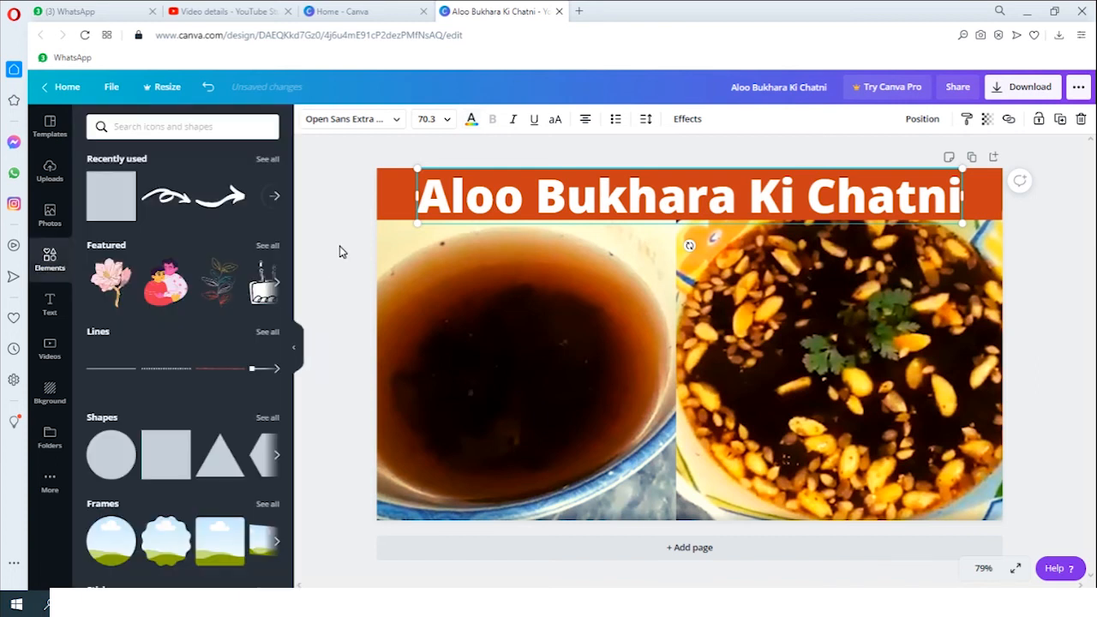
click(324, 180)
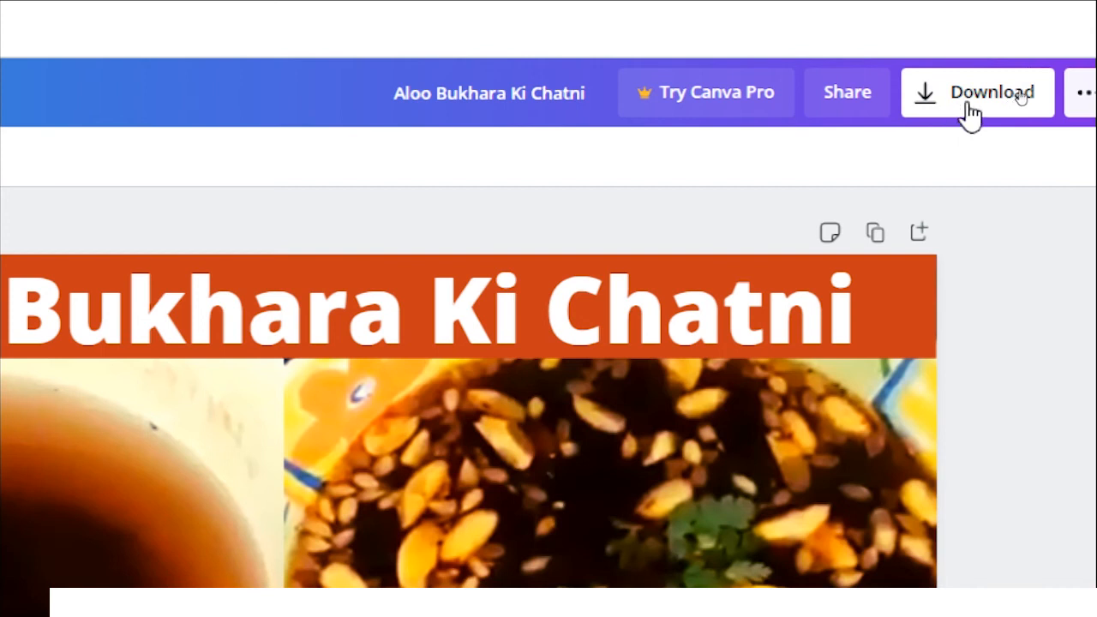
- Download the thumbnail as a PNG and show the downloaded Aloo Bukhara Ki Chatni.png in its folder
click(975, 110)
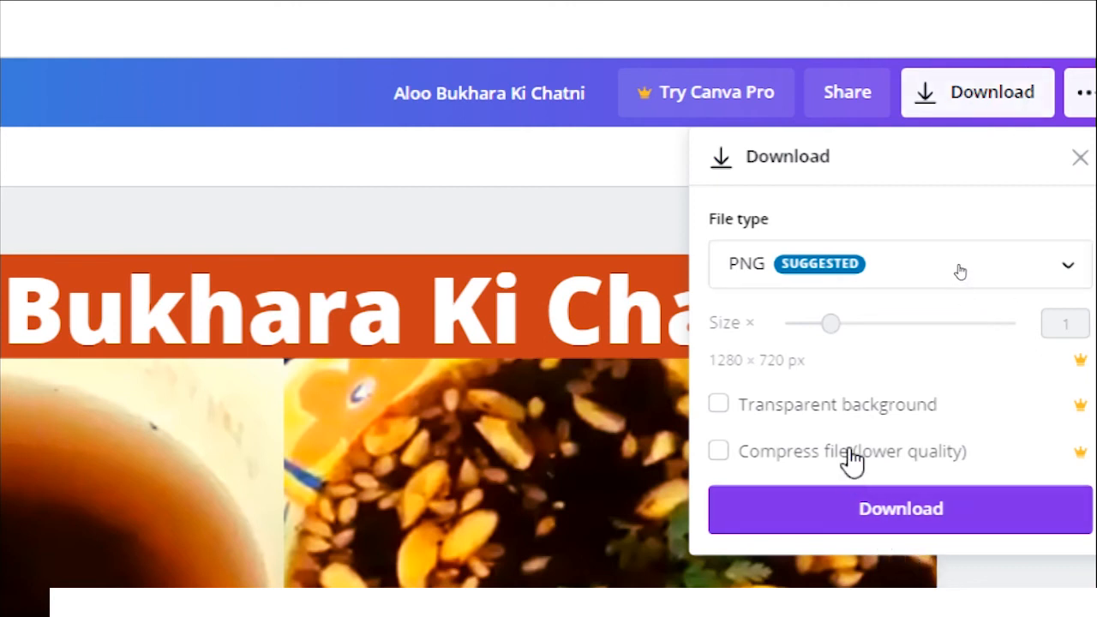
click(911, 518)
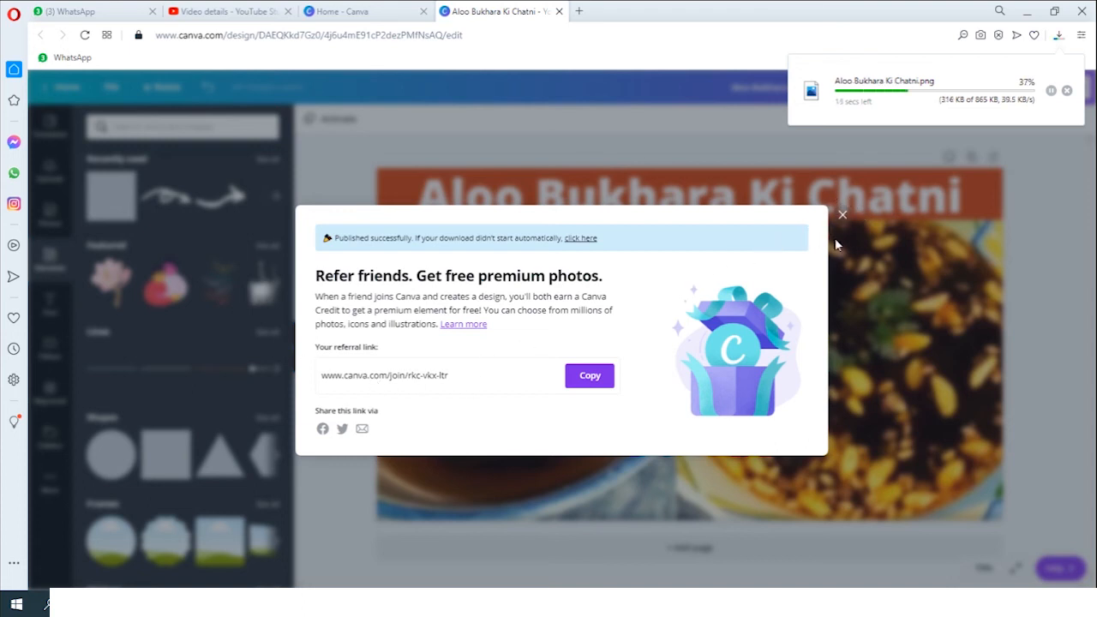
click(842, 217)
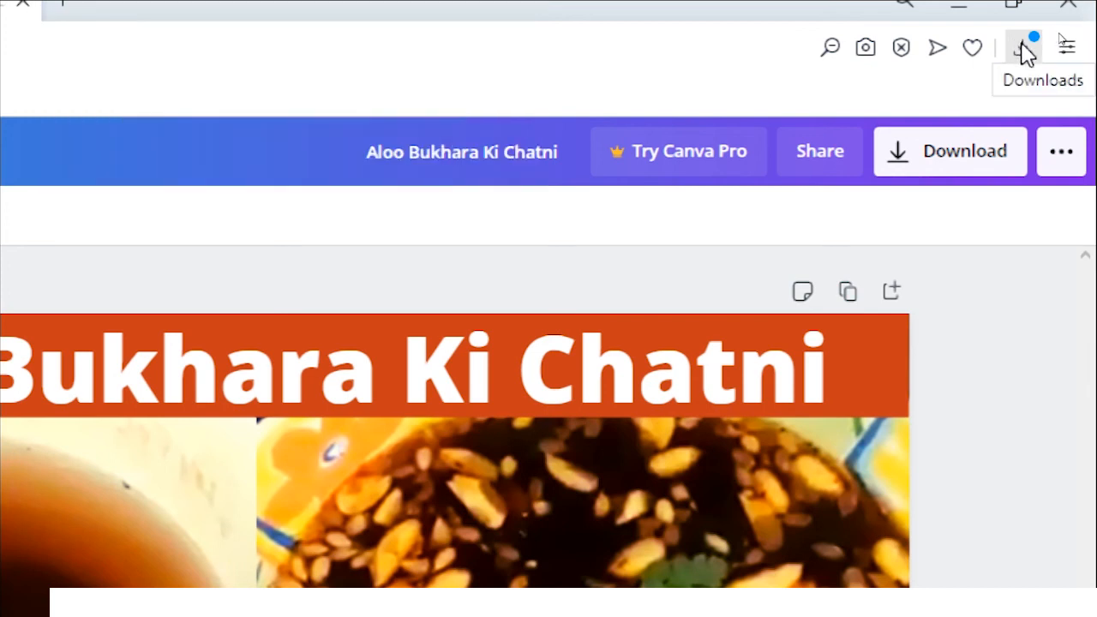
click(1025, 50)
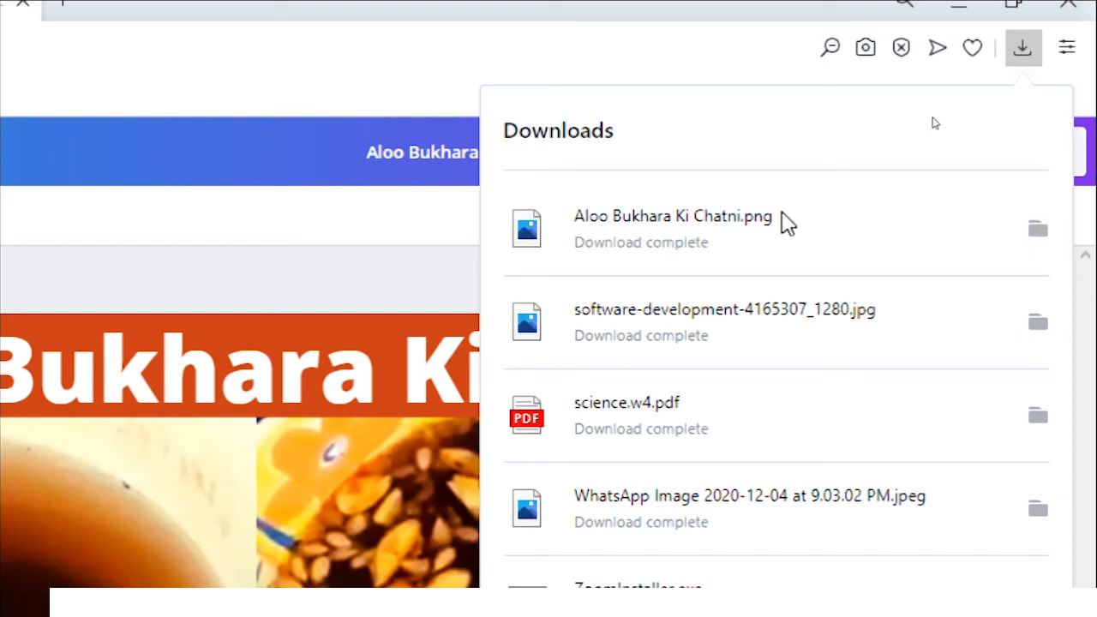
click(1038, 233)
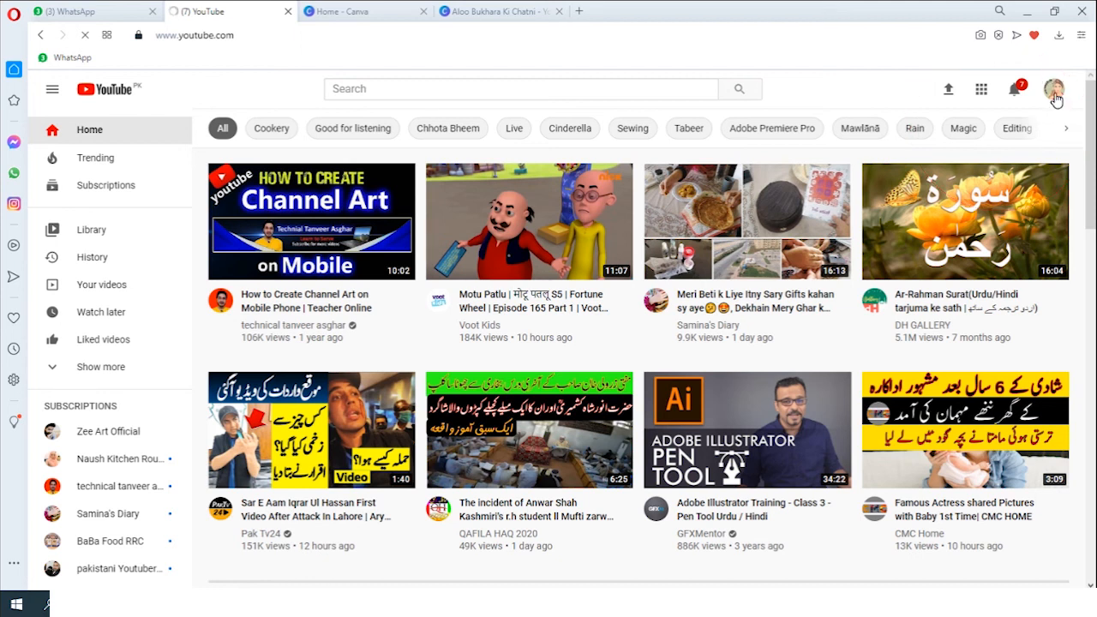
- Switch to YouTube, go to YouTube Studio and open the channel's list of uploaded videos
click(1054, 91)
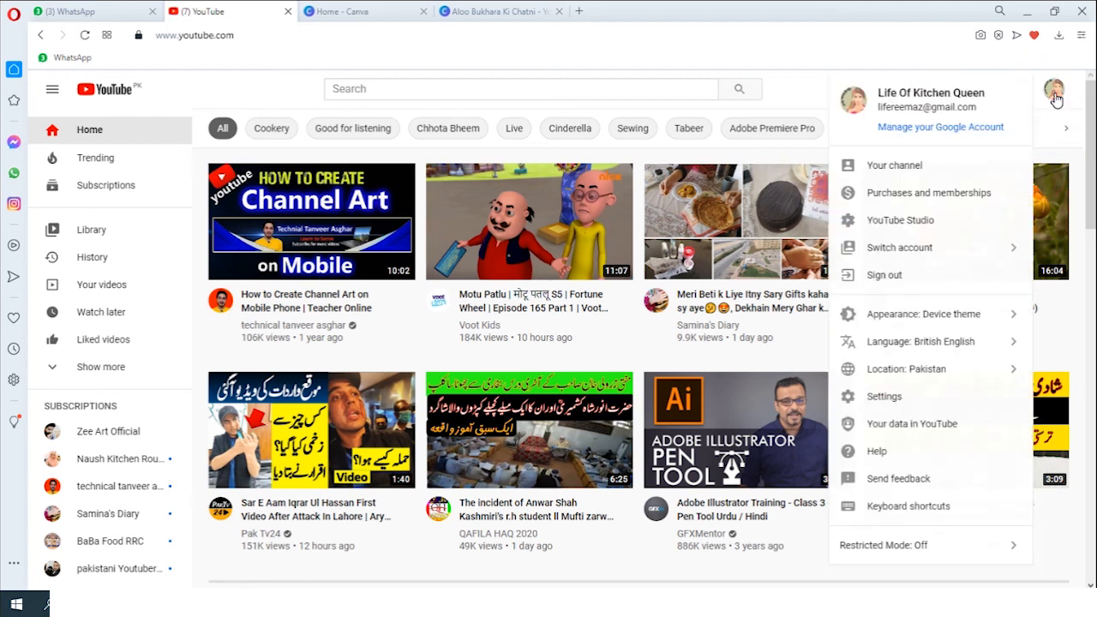
click(900, 224)
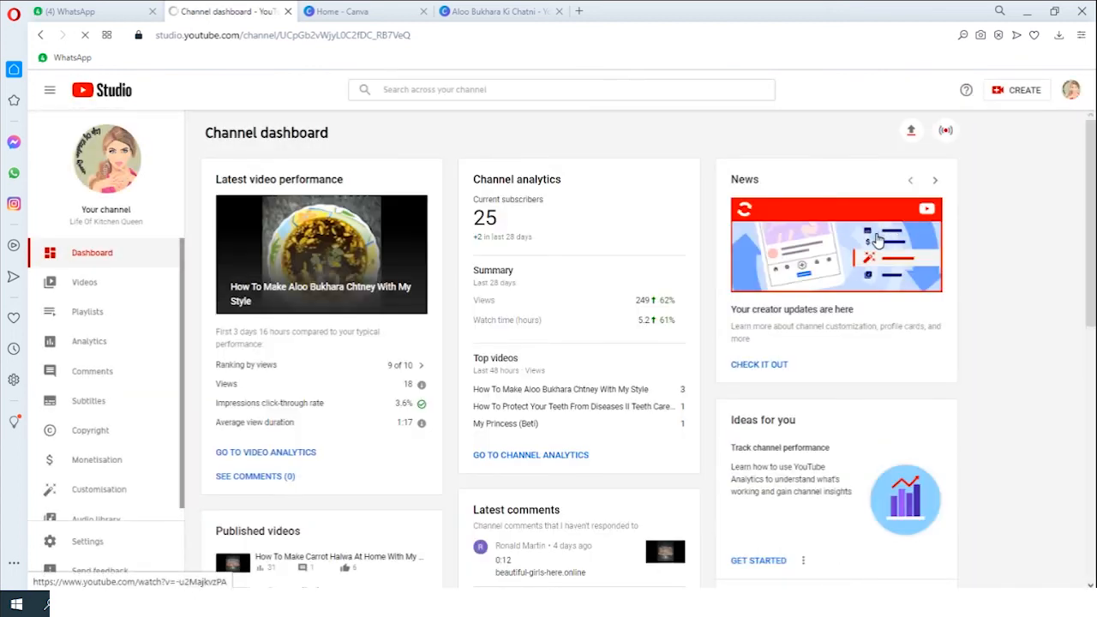
click(159, 287)
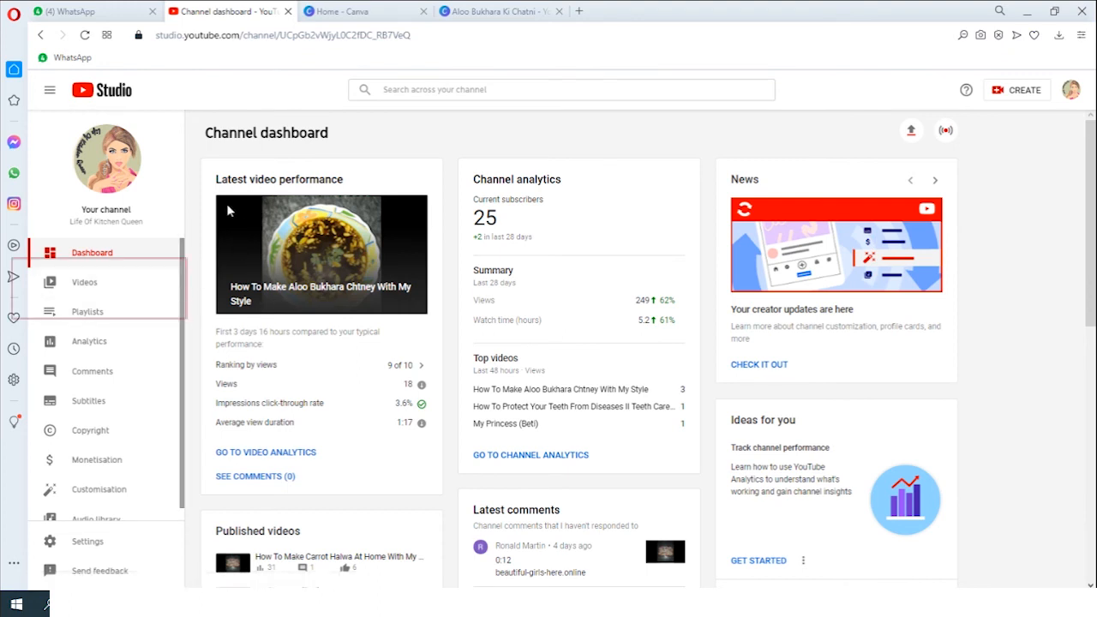
click(85, 288)
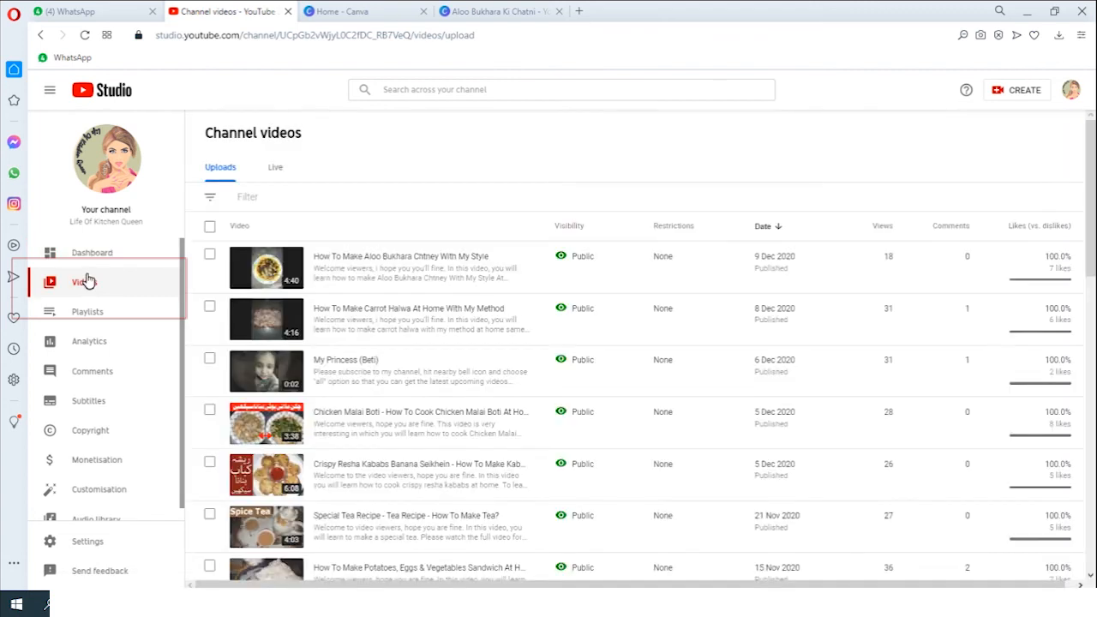
mouse_move(326, 279)
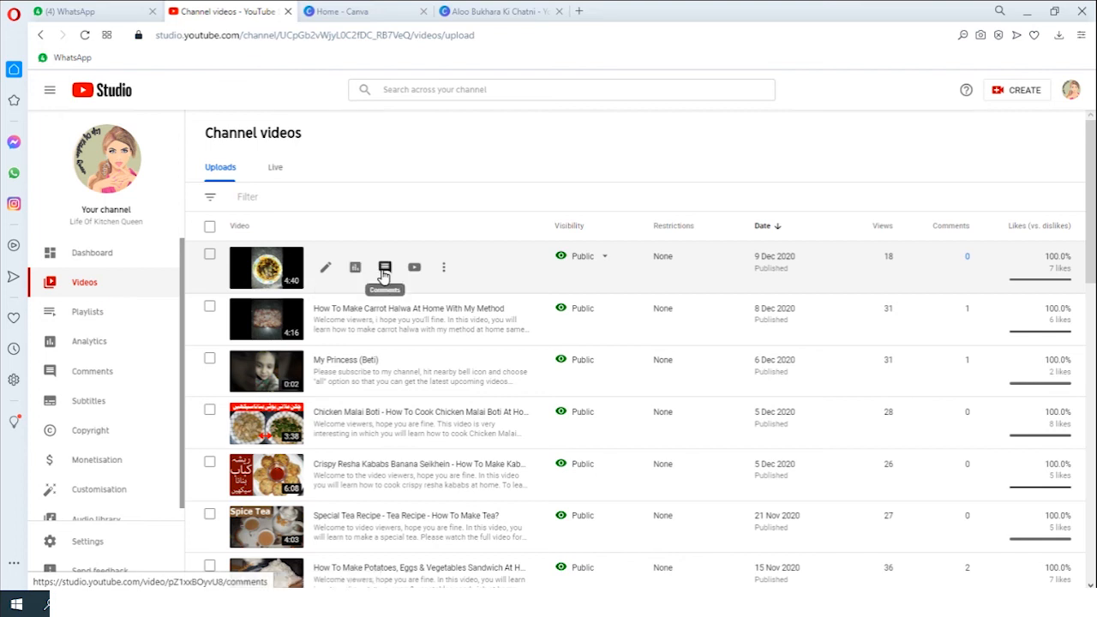
click(445, 271)
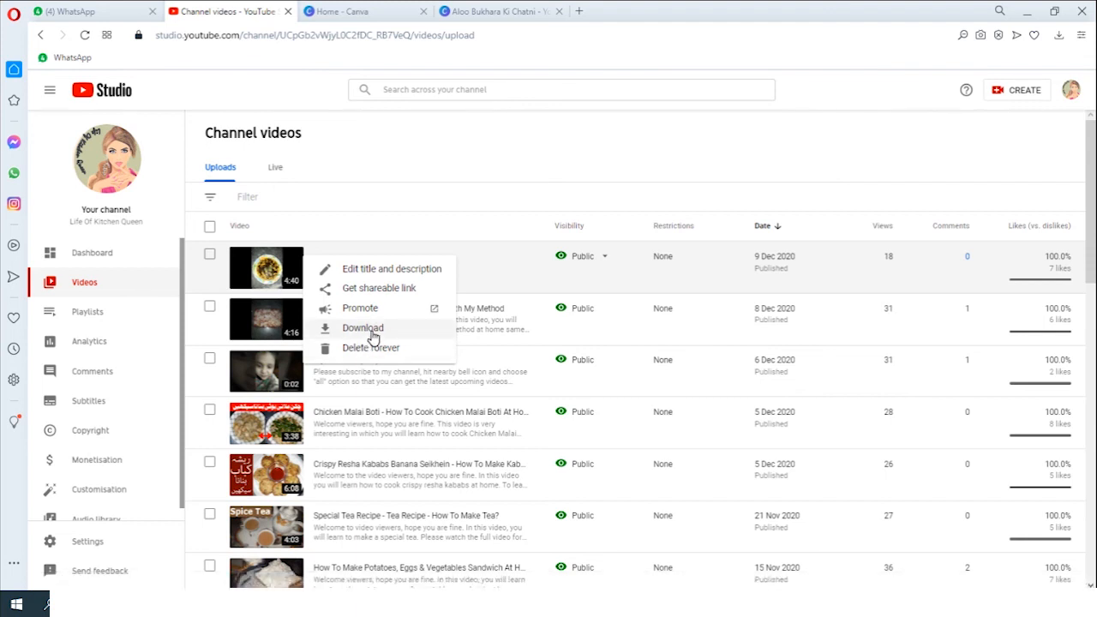
click(419, 195)
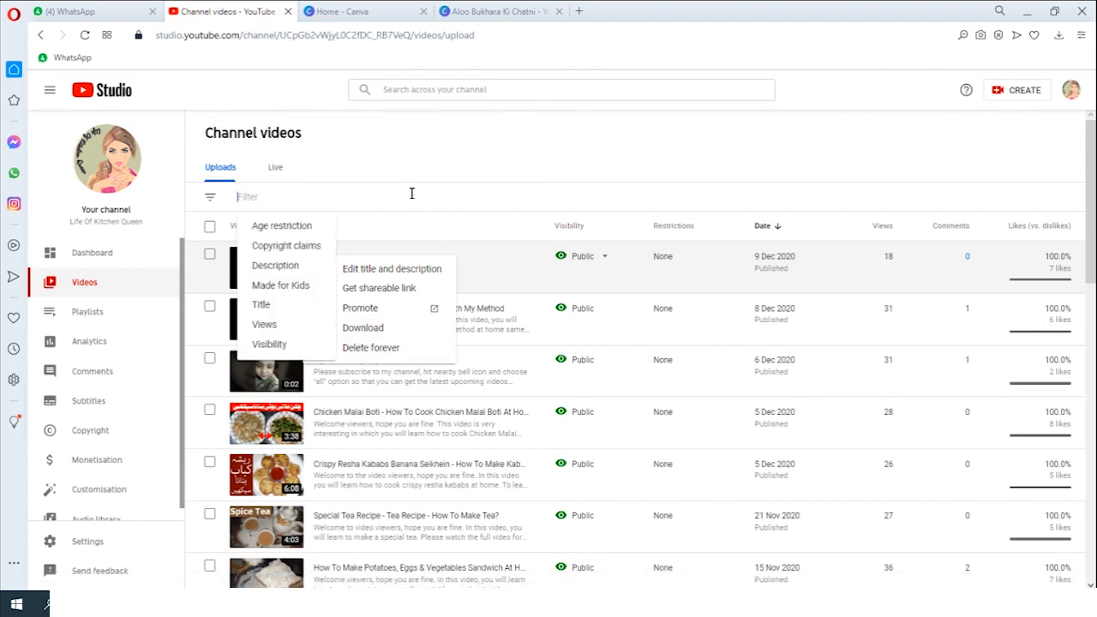
click(415, 140)
click(417, 142)
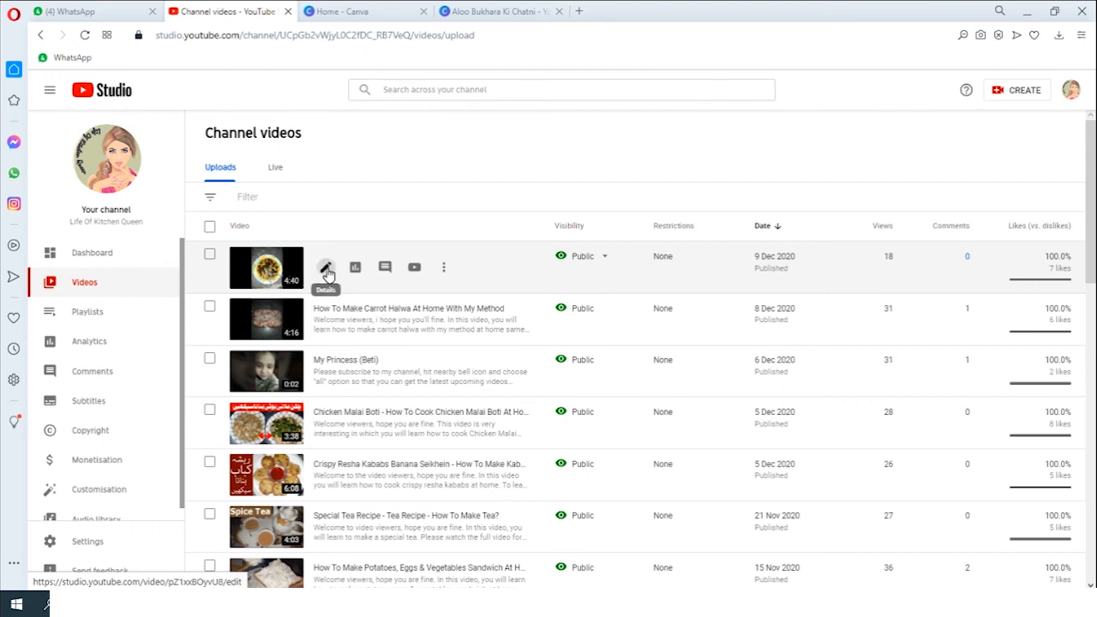
- Open the details of the video How To Make Aloo Bukhara Chtney With My Style and go to its thumbnail settings
click(326, 270)
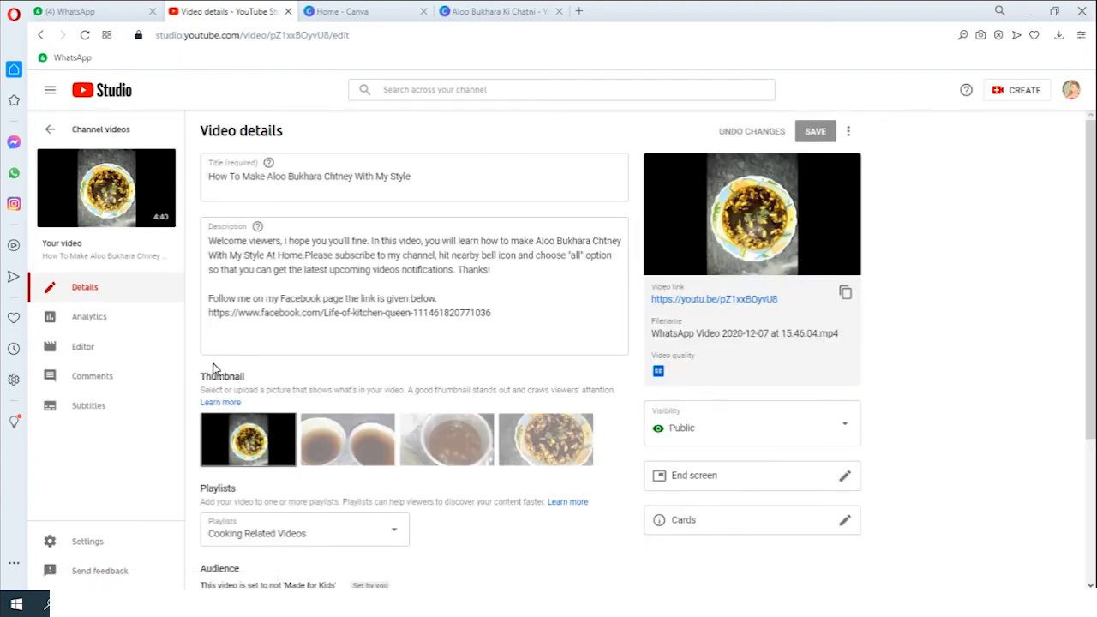
scroll(196, 363, down, 2)
scroll(198, 302, up, 1)
scroll(198, 301, up, 1)
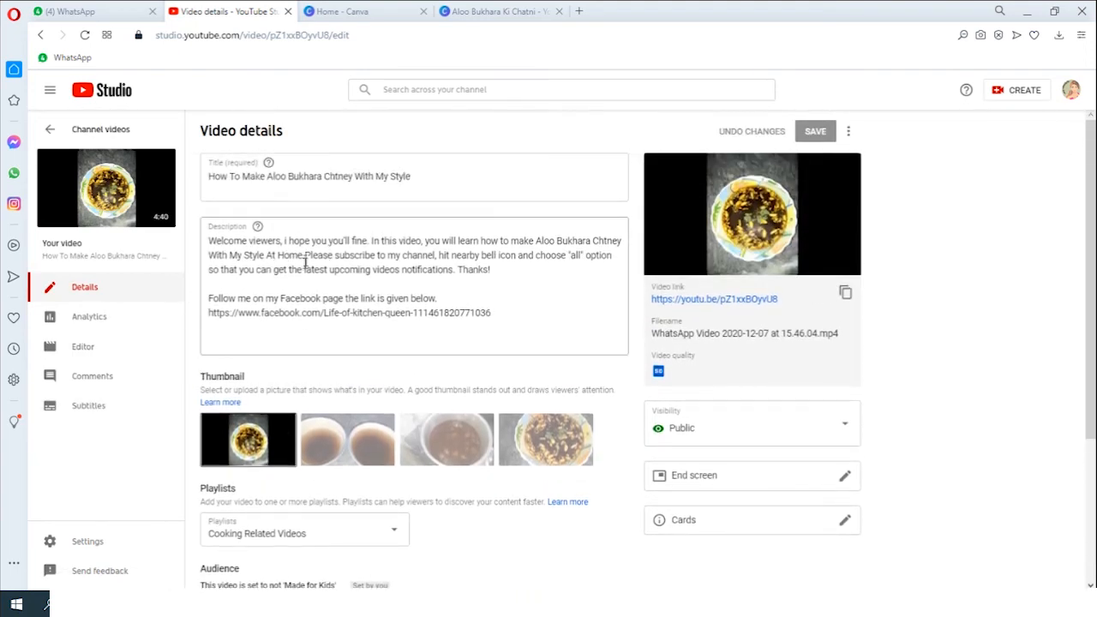
scroll(261, 343, down, 1)
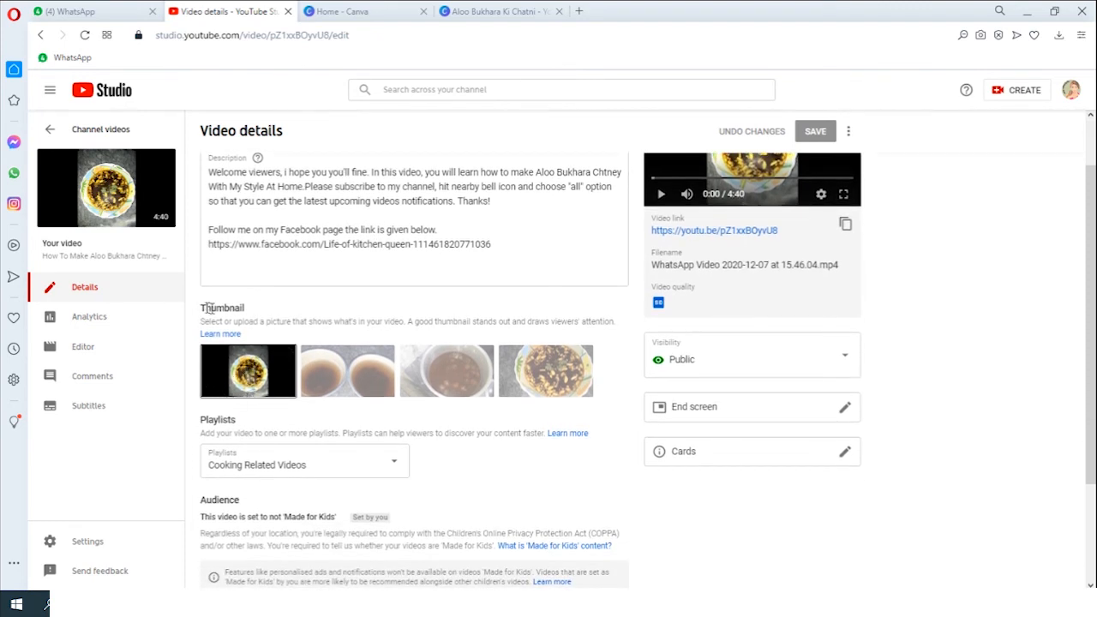
- Change the video's thumbnail to Aloo Bukhara Ki Chatni.png from the Downloads folder and save the video details
mouse_move(283, 364)
click(285, 362)
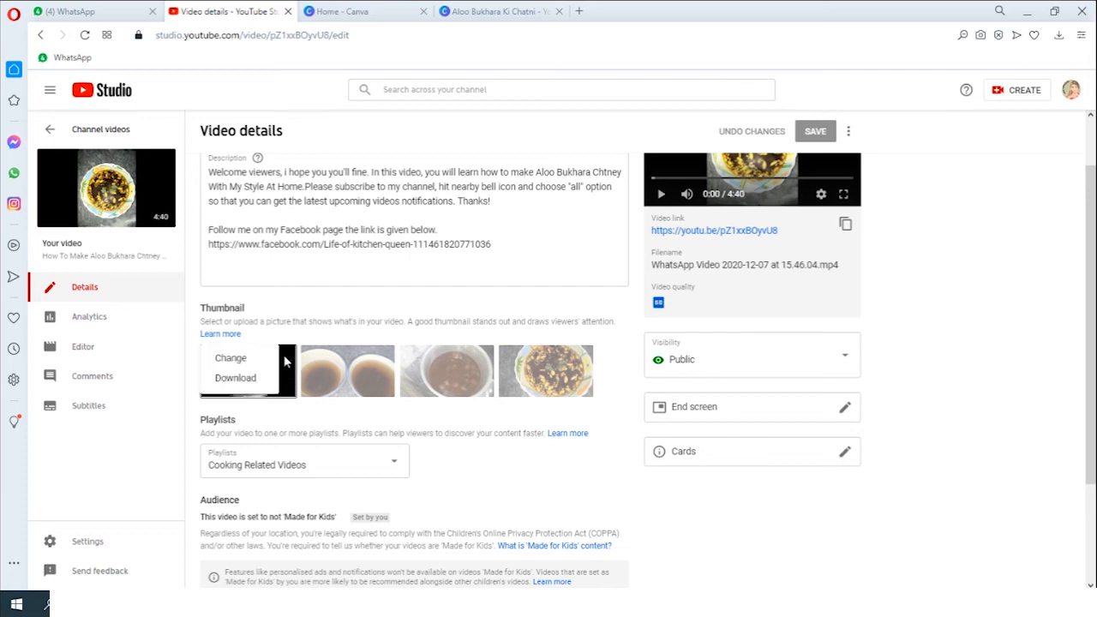
click(232, 358)
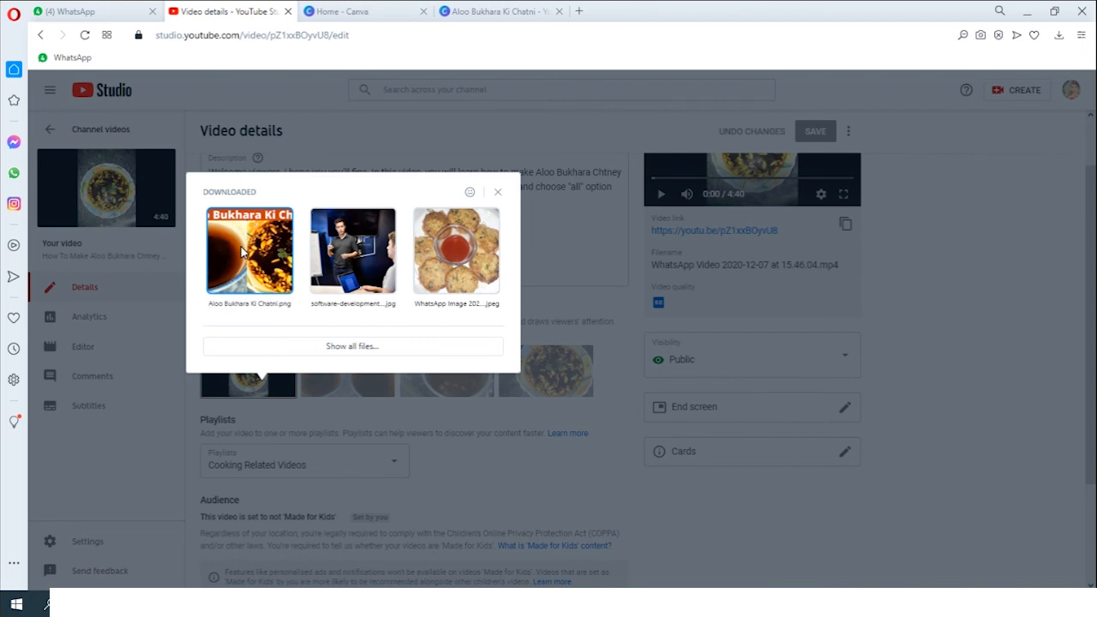
click(368, 346)
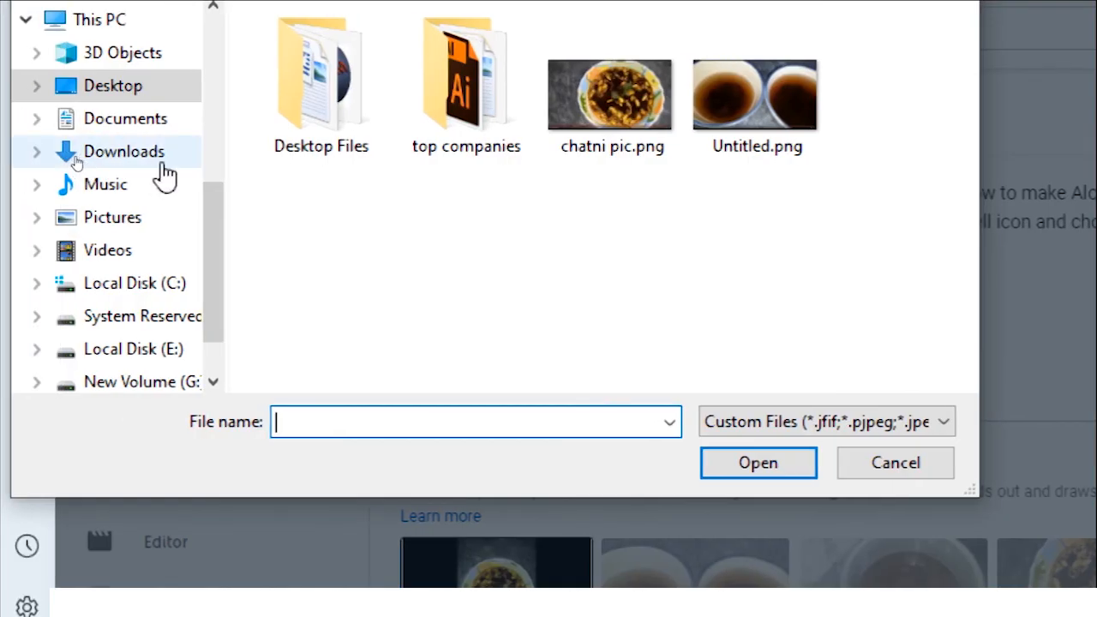
click(137, 161)
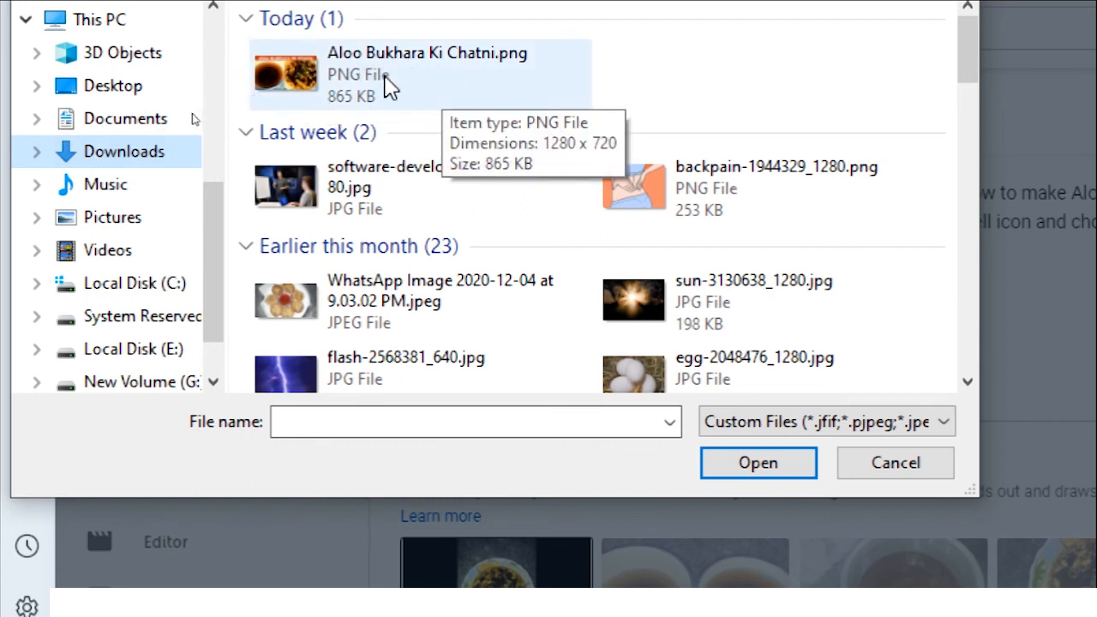
click(348, 83)
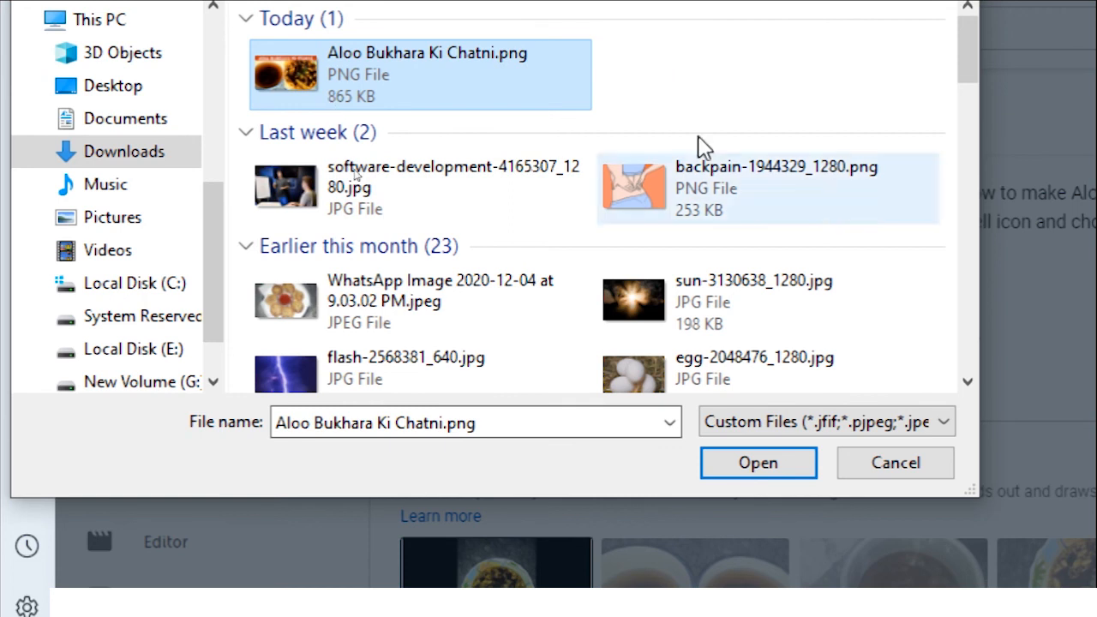
click(759, 455)
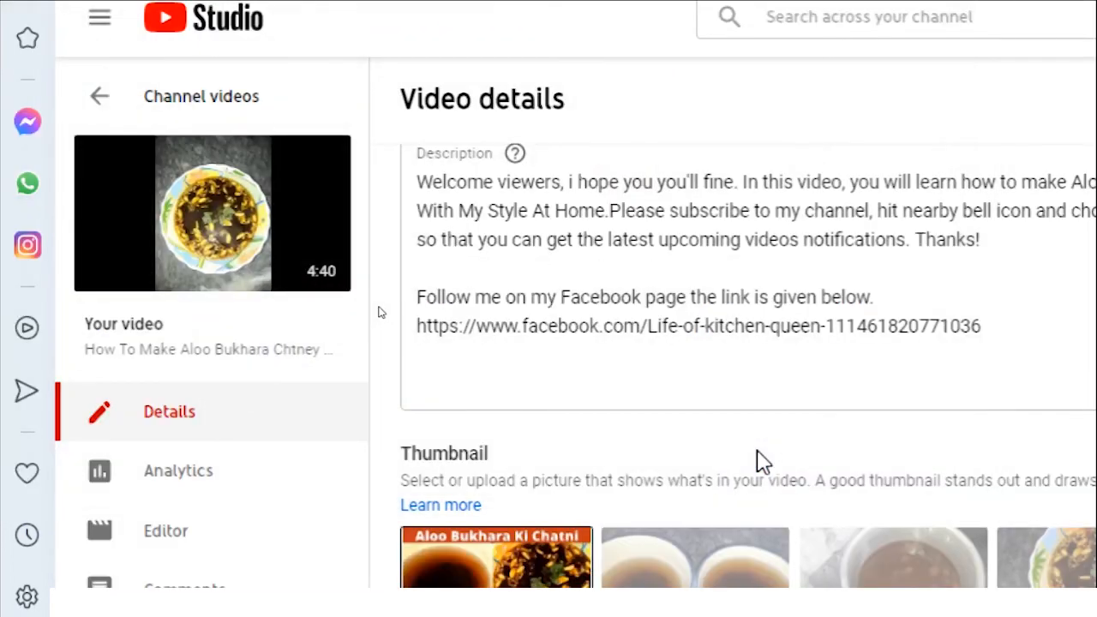
scroll(728, 463, down, 3)
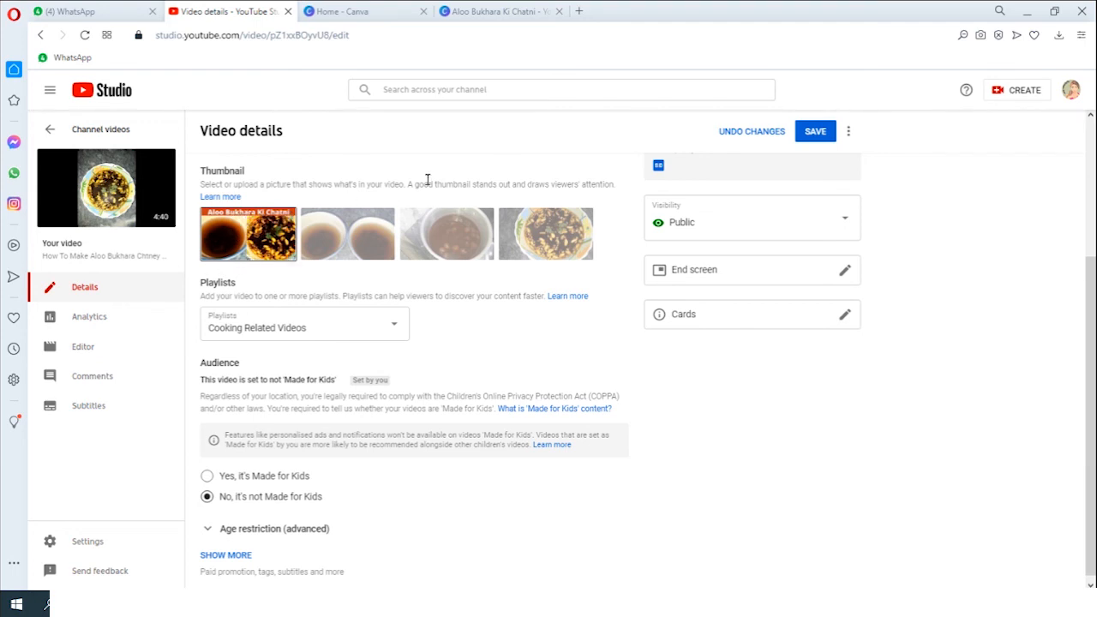
click(814, 137)
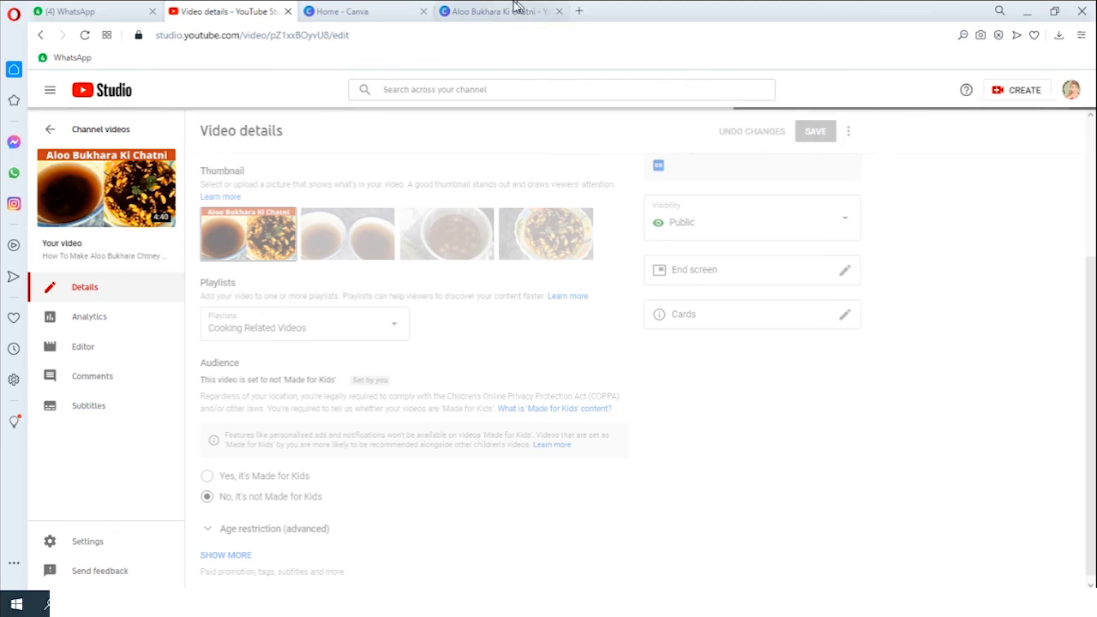
- Switch to the Aloo Bukhara Ki Chatni design in Canva and search the elements for arrows
click(482, 11)
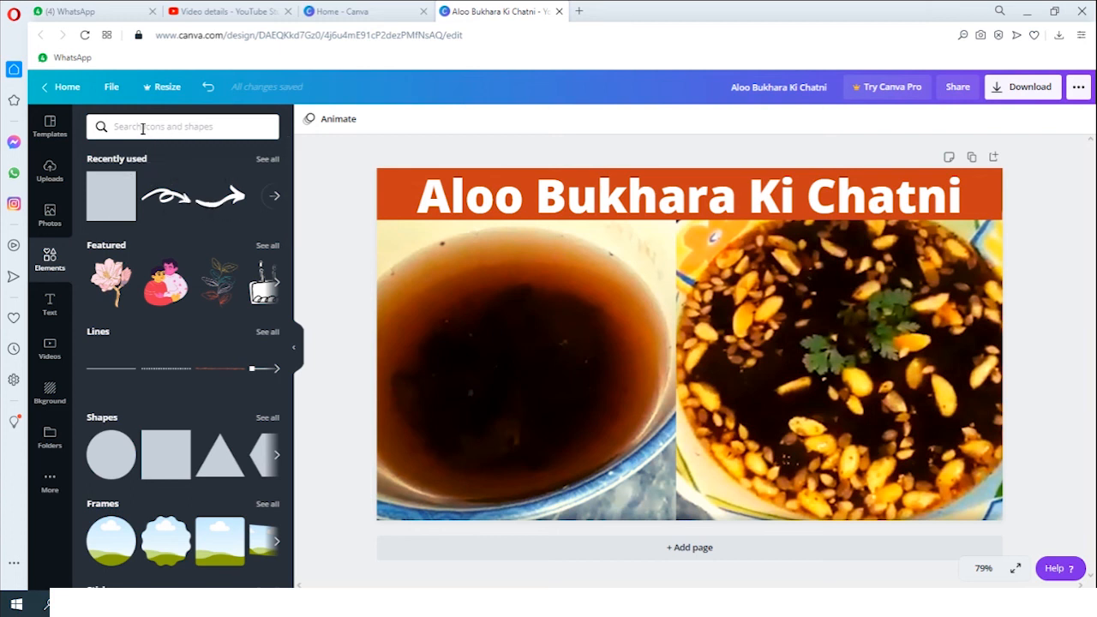
click(142, 127)
text(arr)
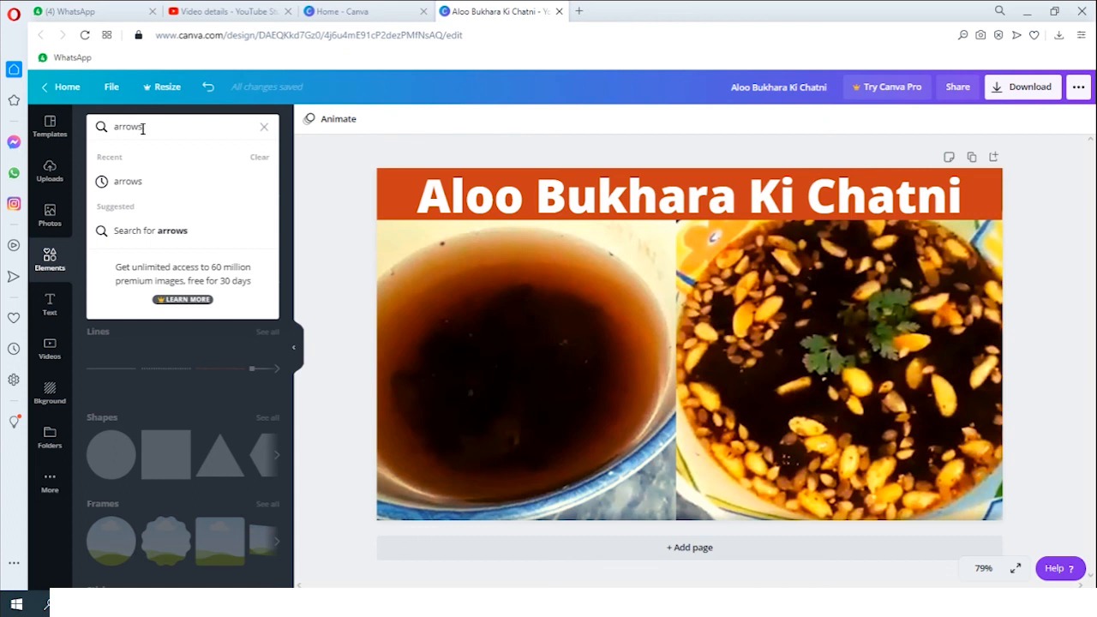
text(ows)
key(Return)
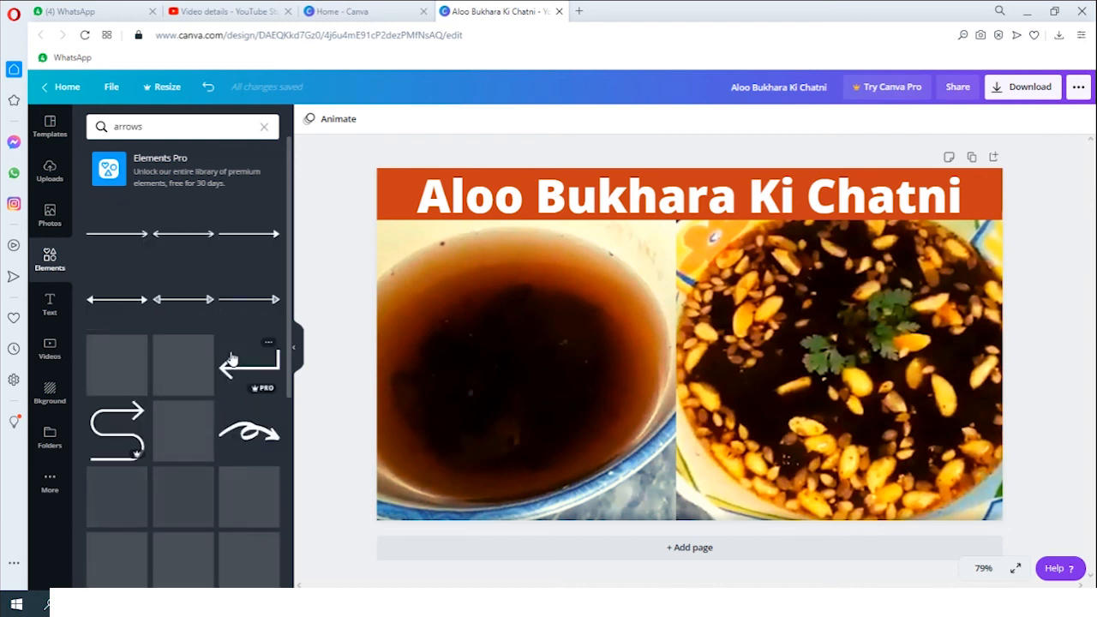
- Add the free thick curved white arrow, shrink it to about half size and place it below the heading, spanning the two photos
scroll(205, 386, down, 5)
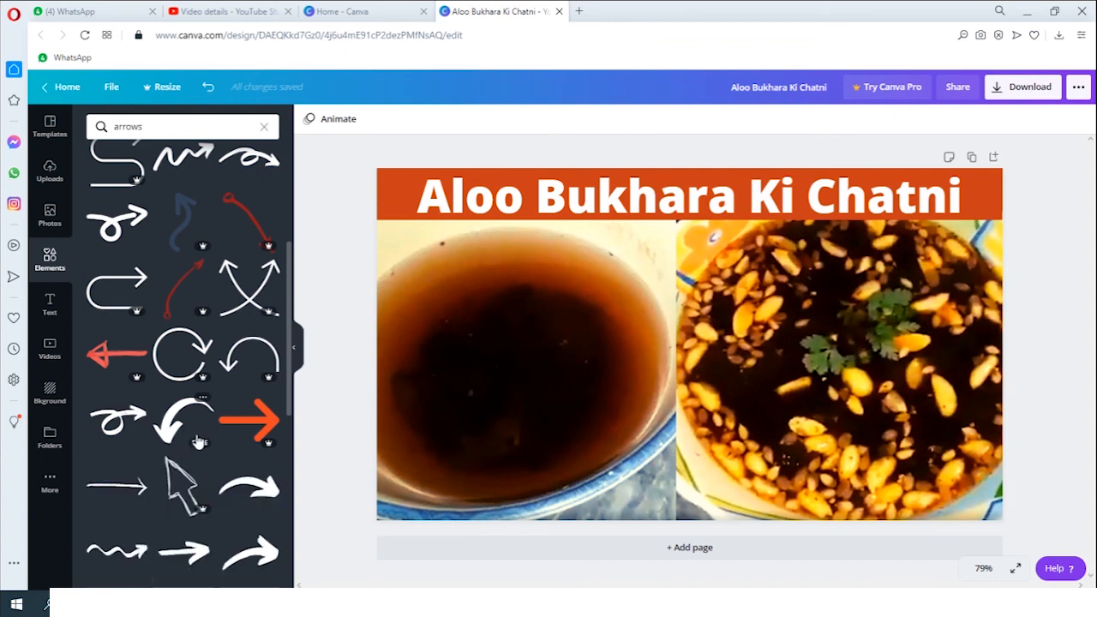
scroll(197, 441, up, 3)
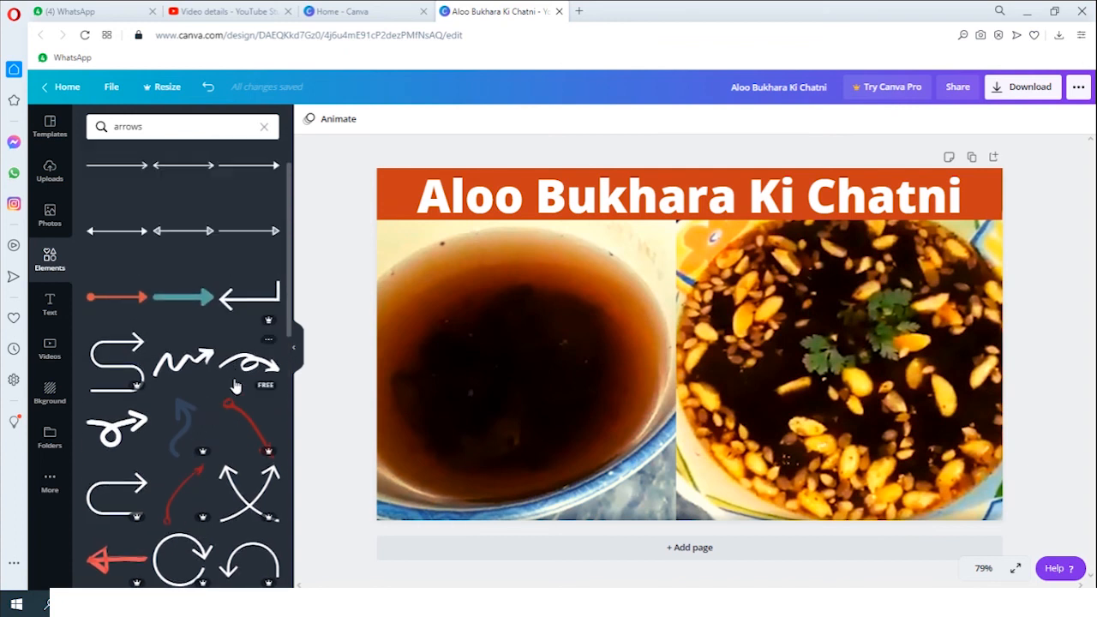
scroll(234, 394, down, 2)
scroll(225, 442, down, 1)
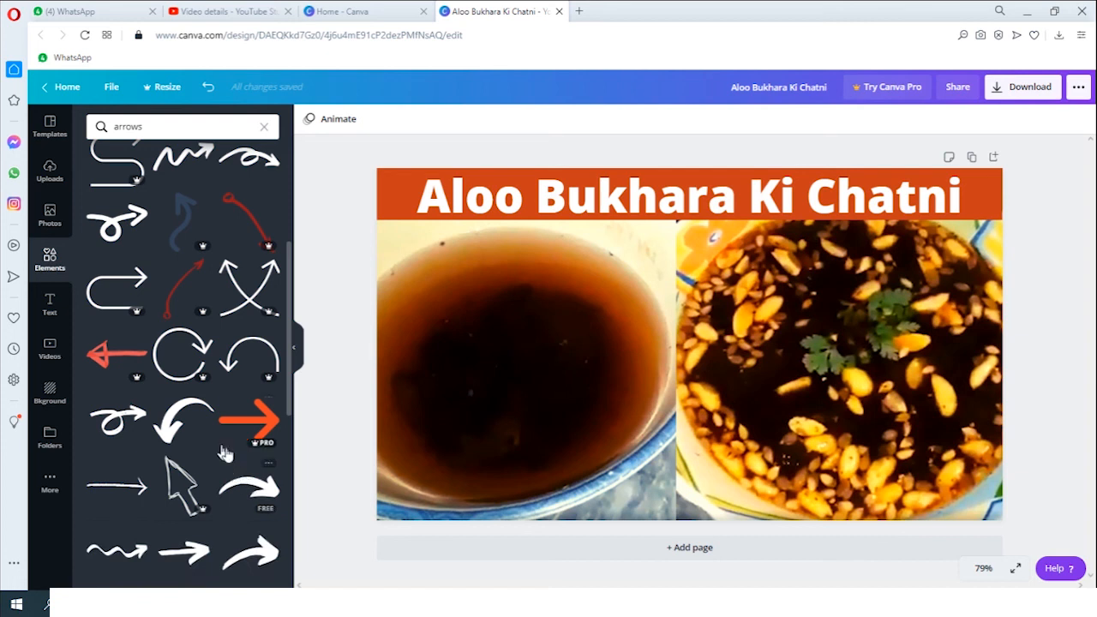
click(262, 486)
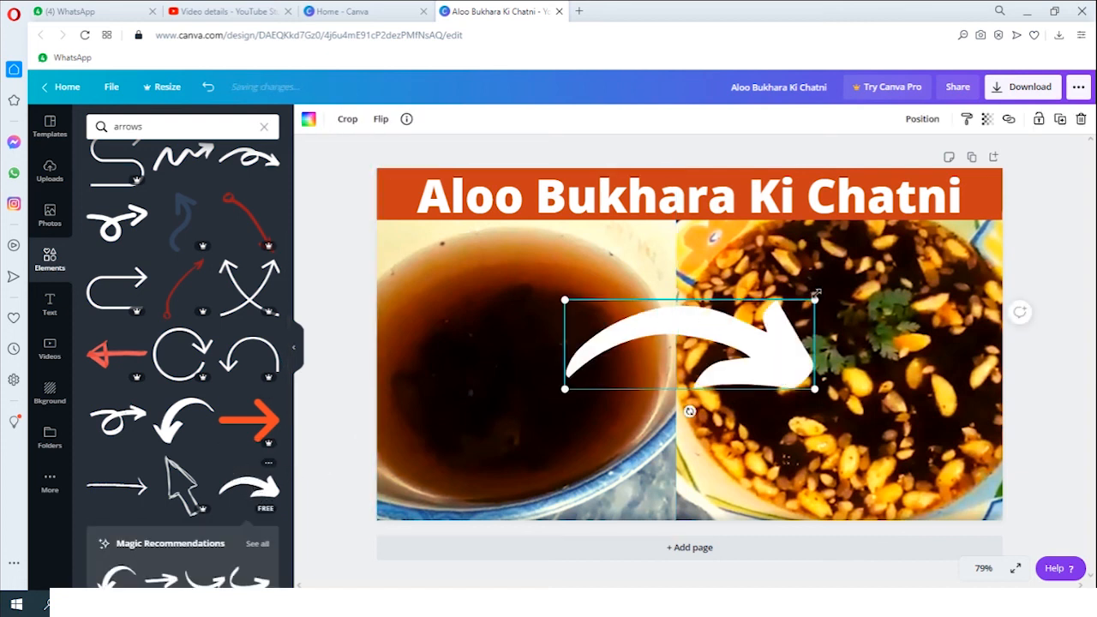
drag(813, 301, 678, 271)
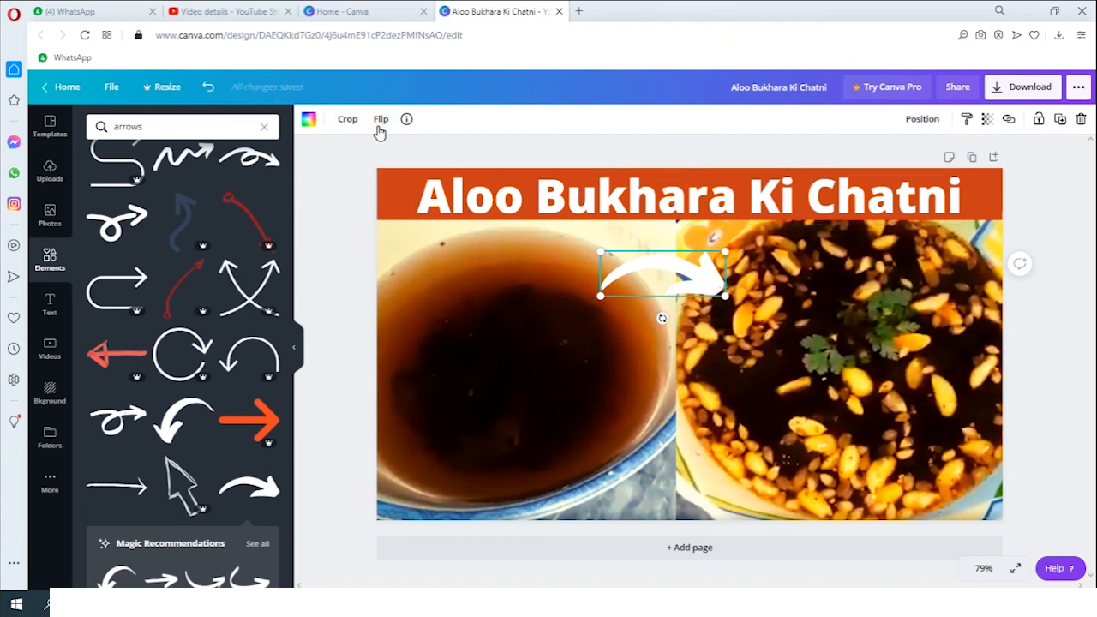
- Recolor the curved arrow, trying red and white and settling on black, then deselect it
click(309, 123)
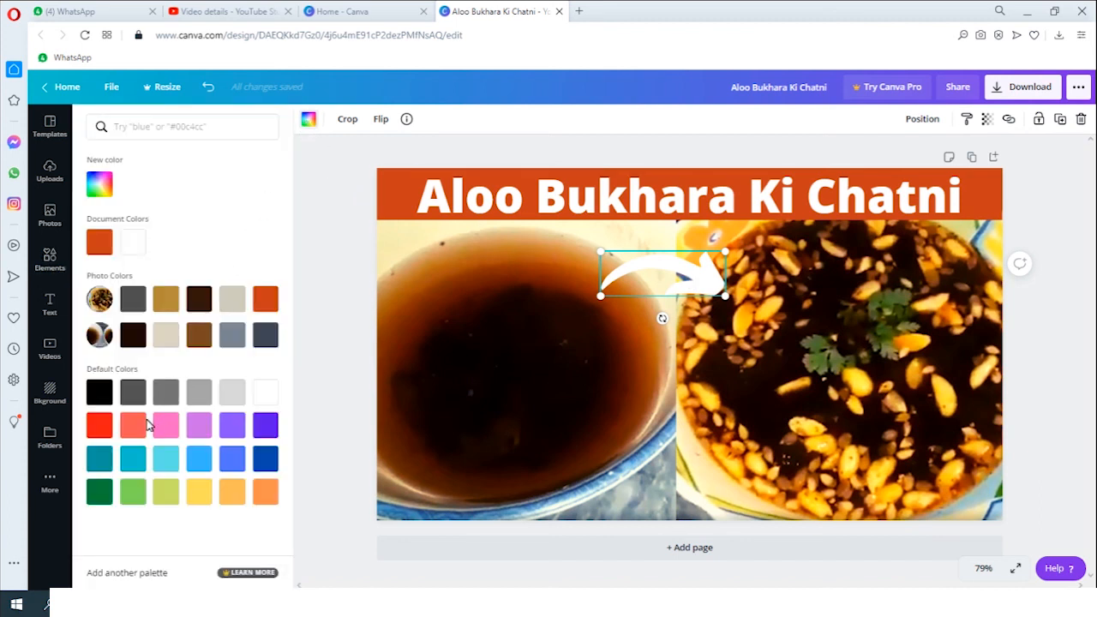
click(99, 426)
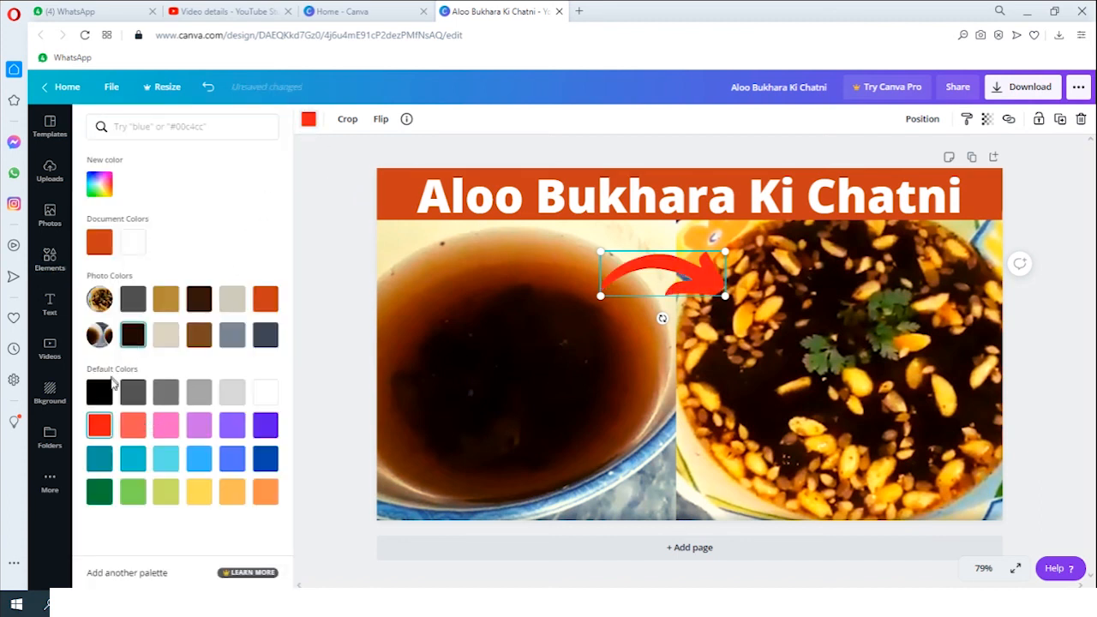
click(100, 392)
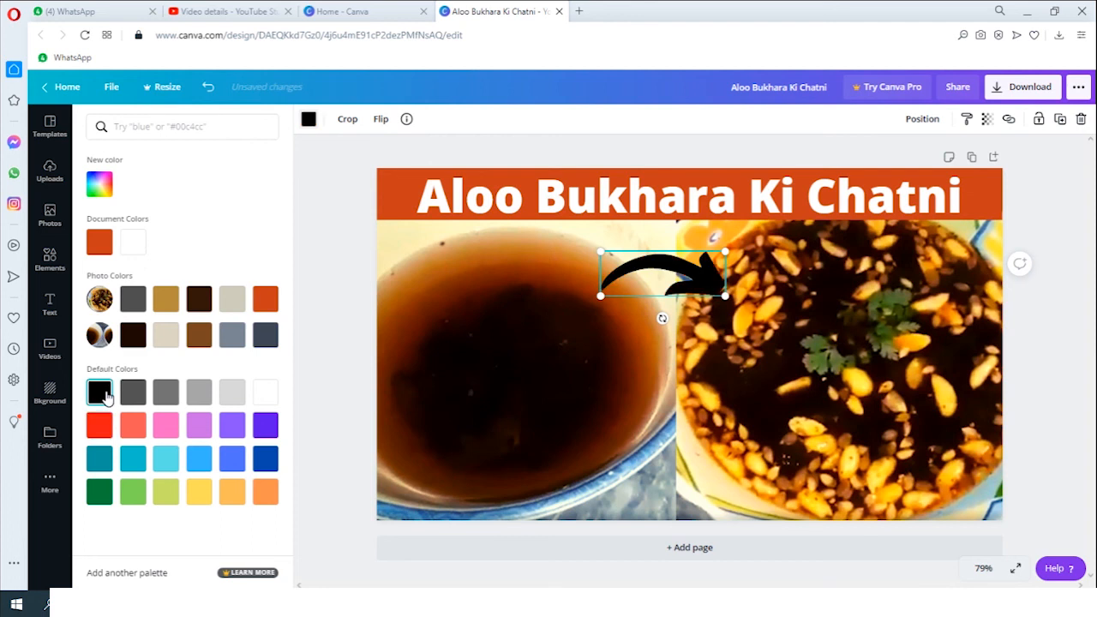
click(268, 392)
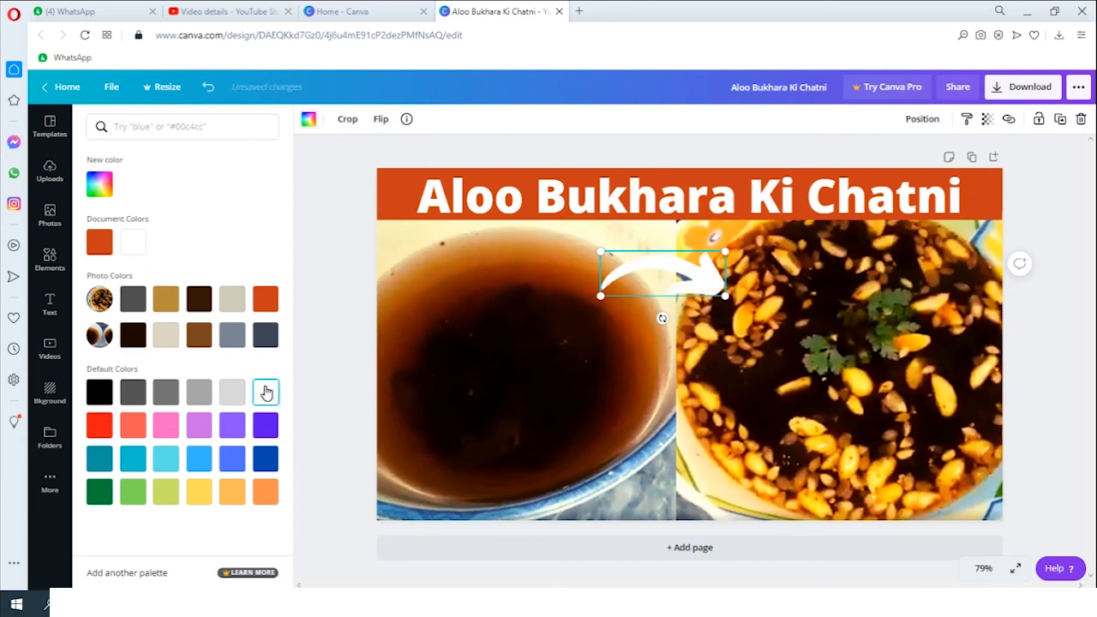
click(98, 392)
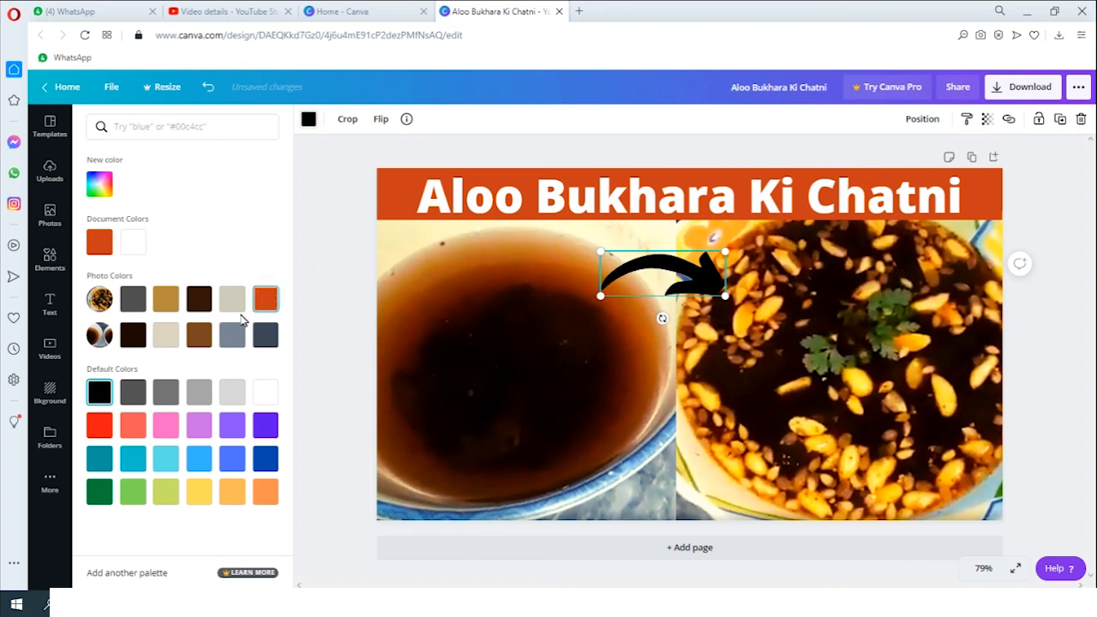
click(325, 233)
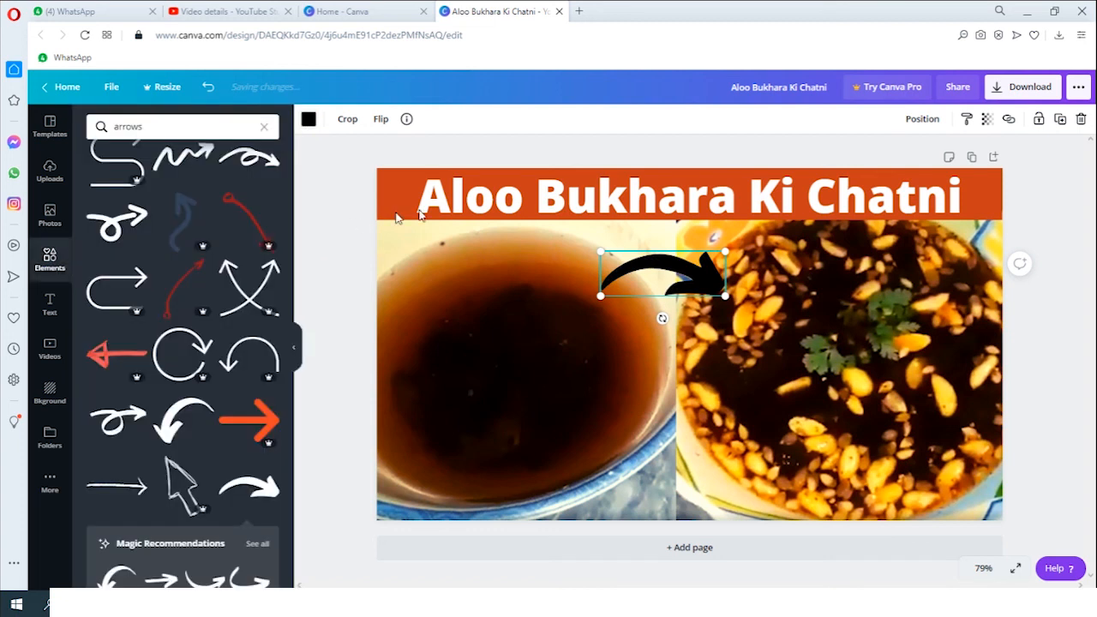
click(653, 147)
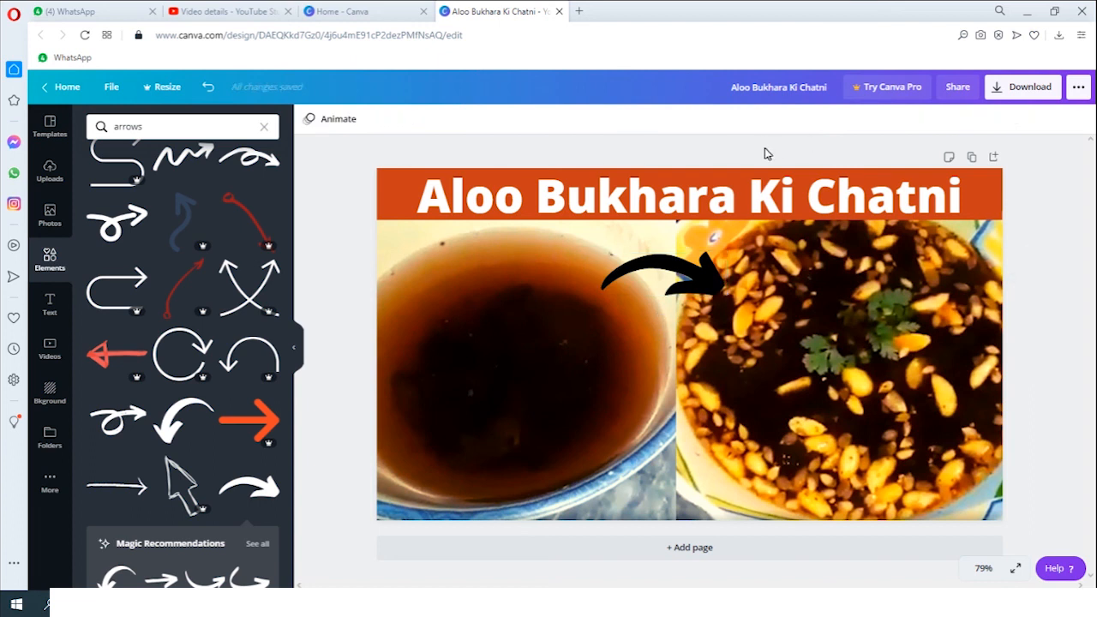
- Download the updated thumbnail as a PNG and show Aloo Bukhara Ki Chatni (1).png in its folder
click(1016, 90)
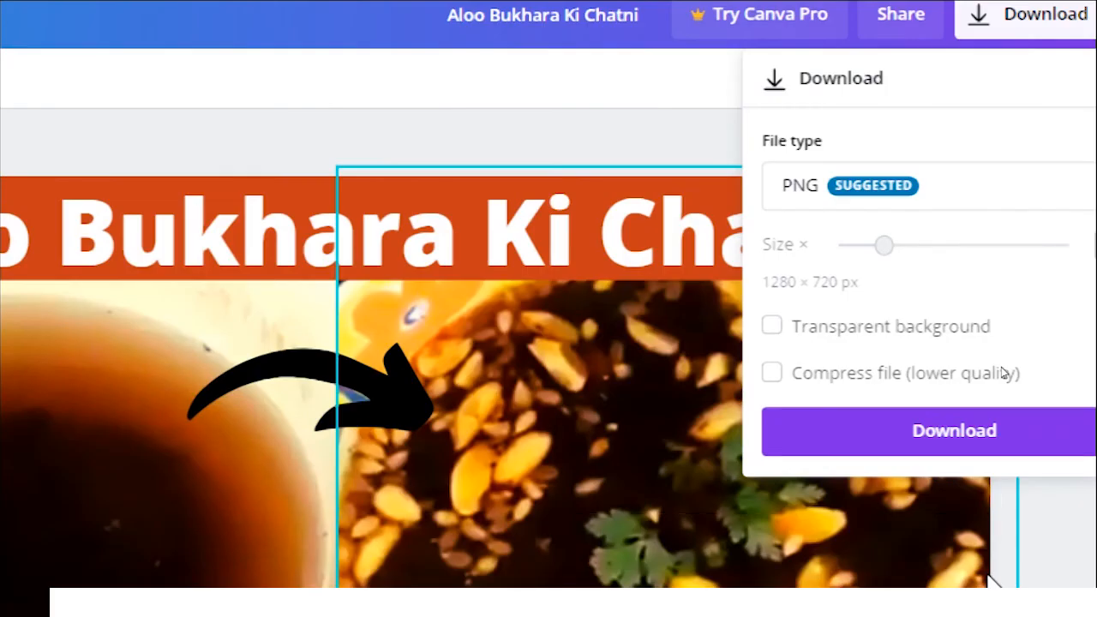
click(959, 433)
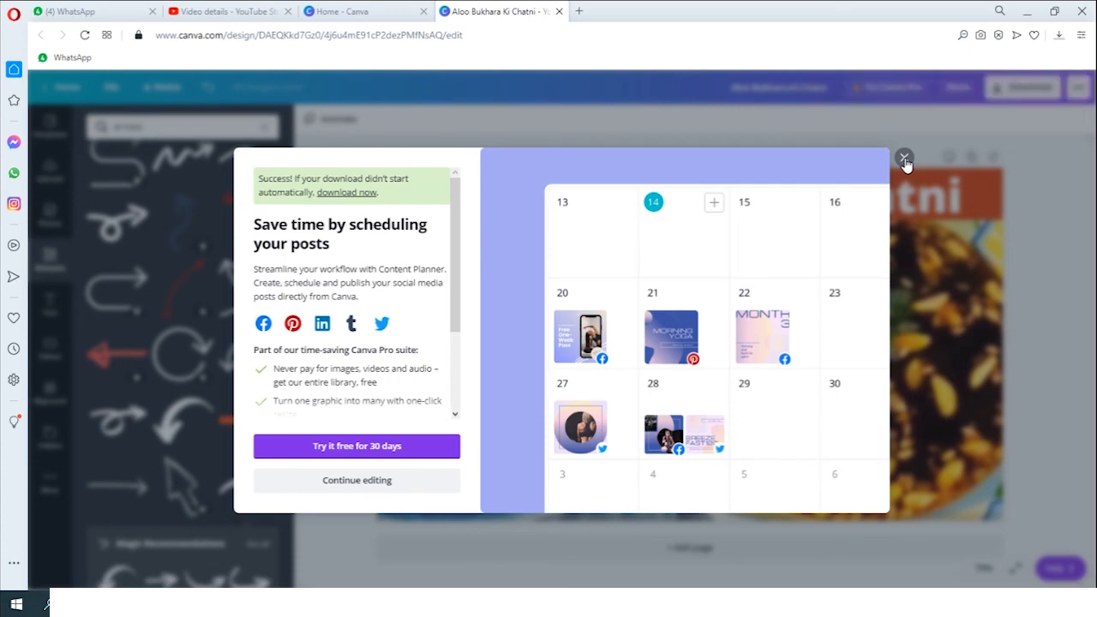
click(906, 162)
click(1060, 34)
click(1066, 128)
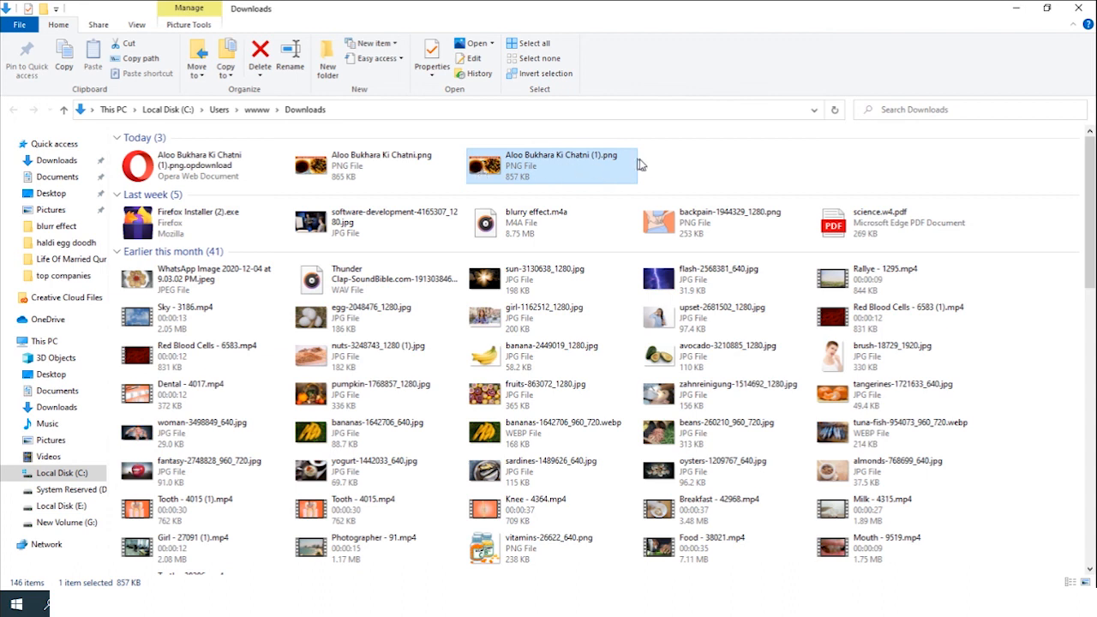
click(669, 163)
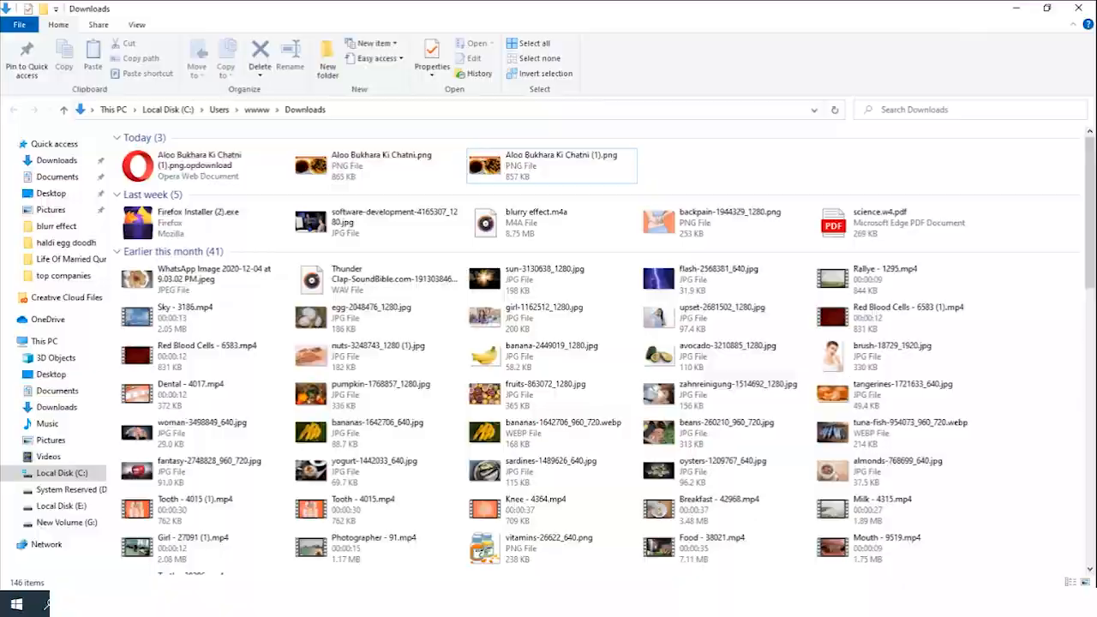
- Return to YouTube Studio, replace the video's thumbnail with Aloo Bukhara Ki Chatni (1).png from Downloads and save the changes
key(alt+Tab)
click(227, 11)
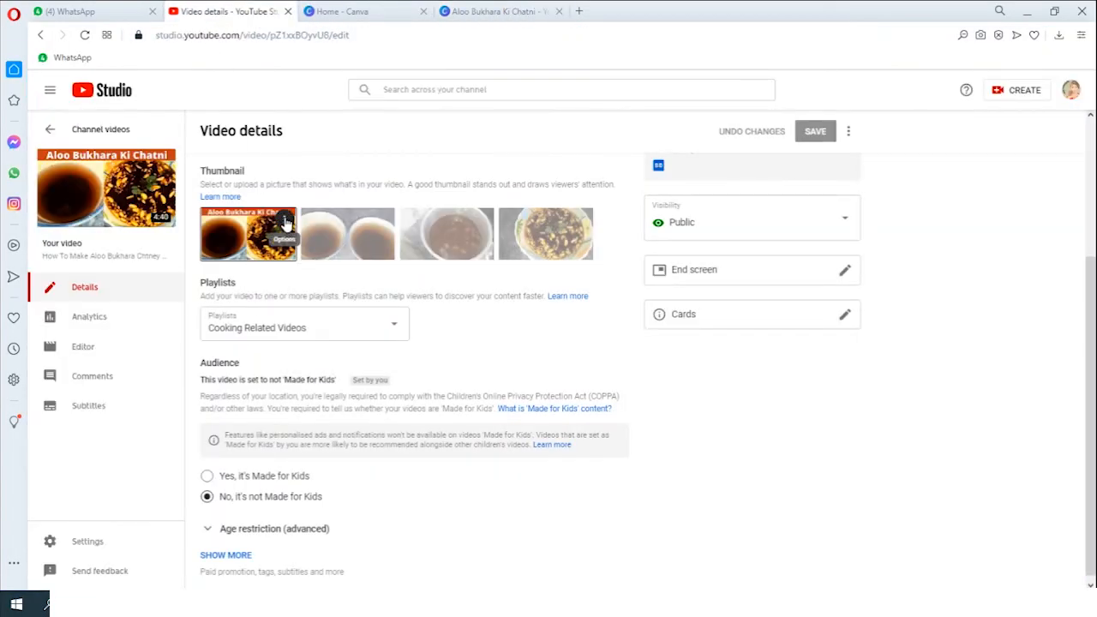
click(285, 223)
click(229, 222)
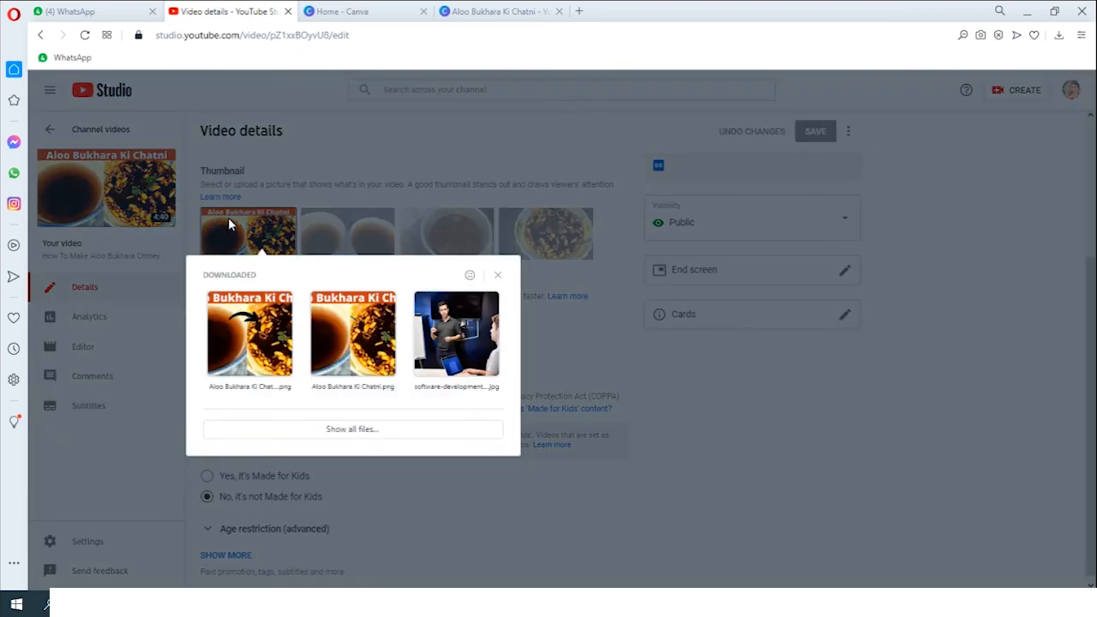
click(363, 432)
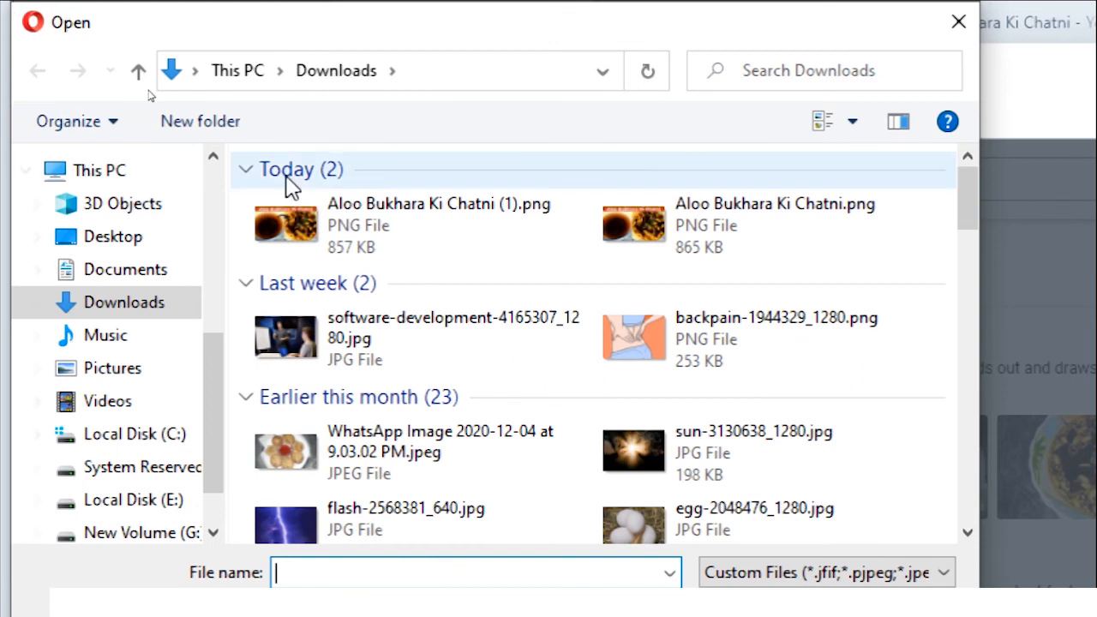
click(292, 236)
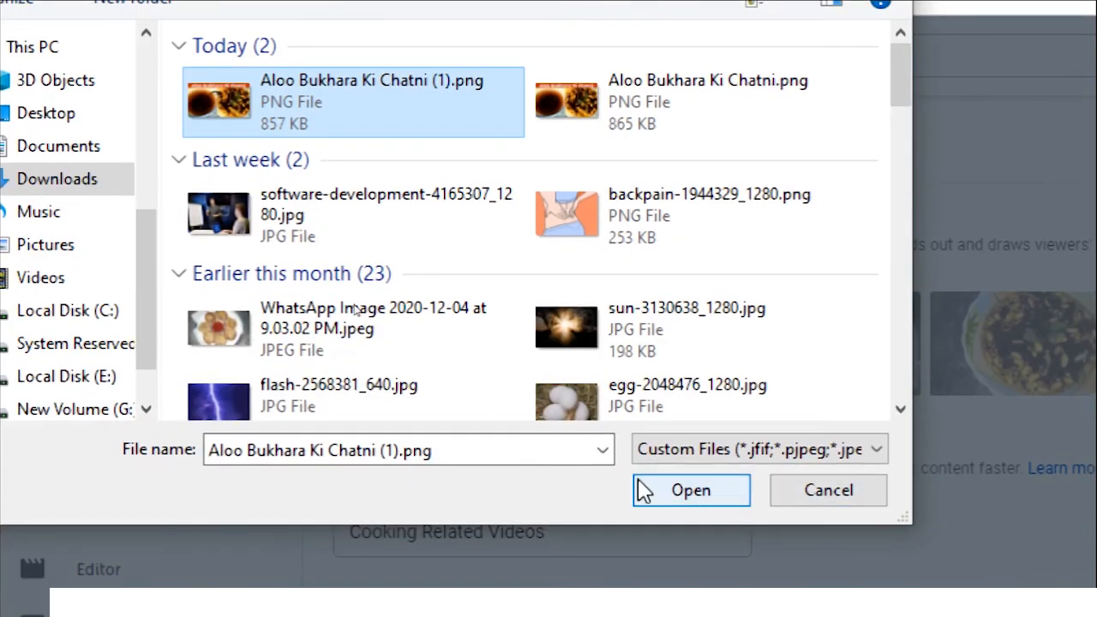
click(647, 490)
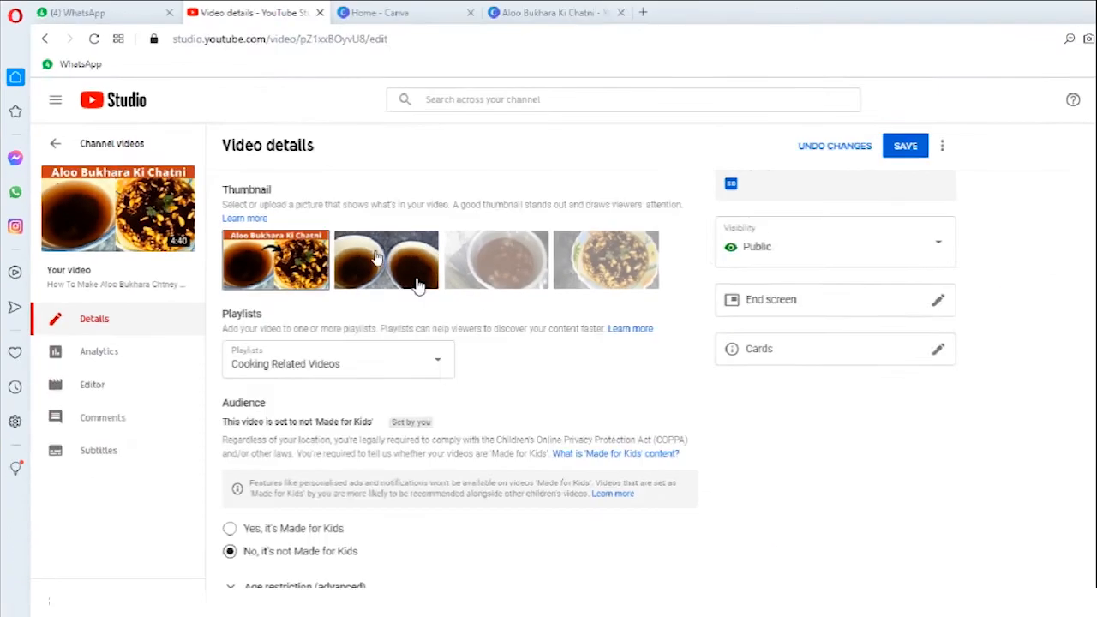
click(813, 132)
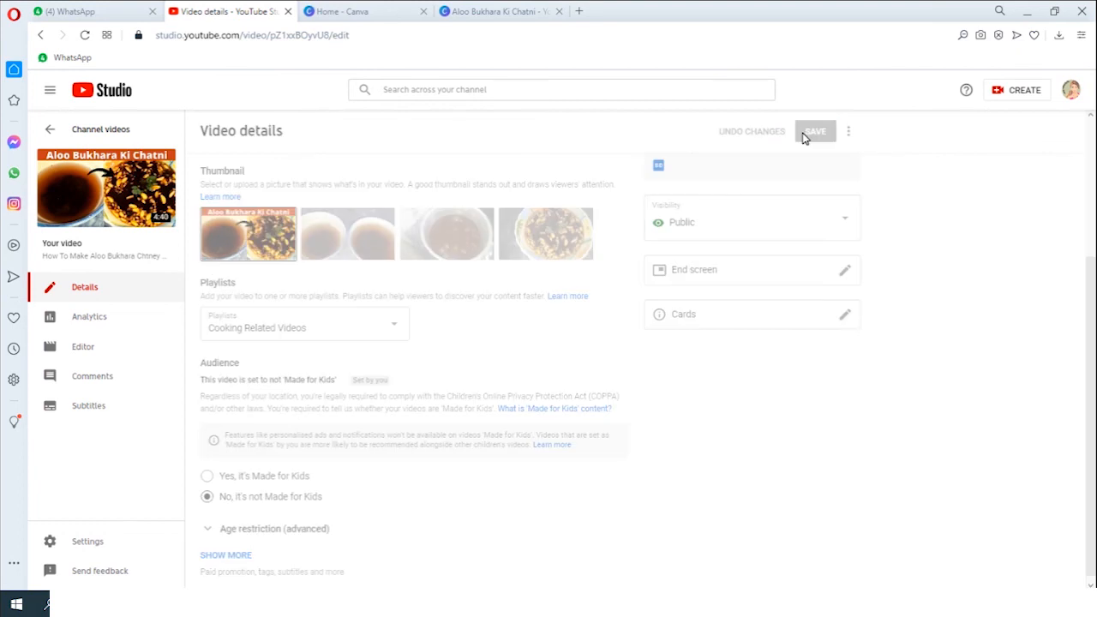